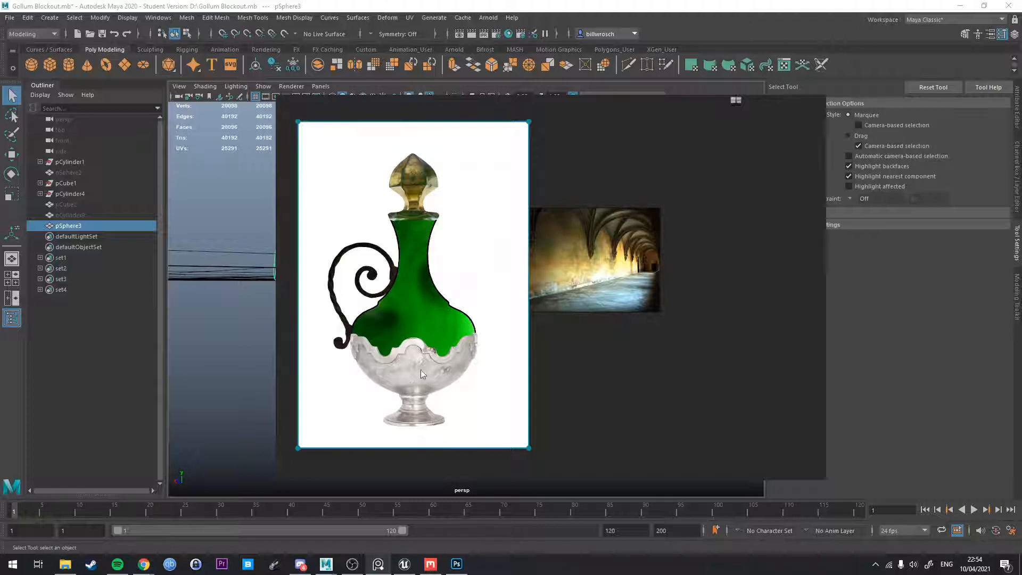
Clear the reference board from the viewport and examine the scalloped bowl with smooth preview on and off.
left_click_drag(421, 369, 560, 350)
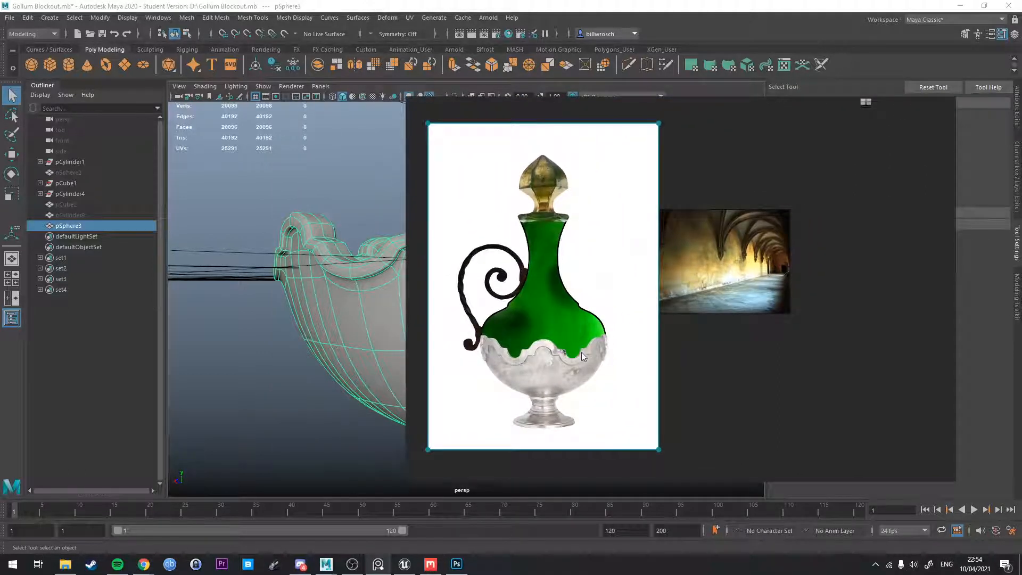
left_click_drag(582, 352, 1021, 346)
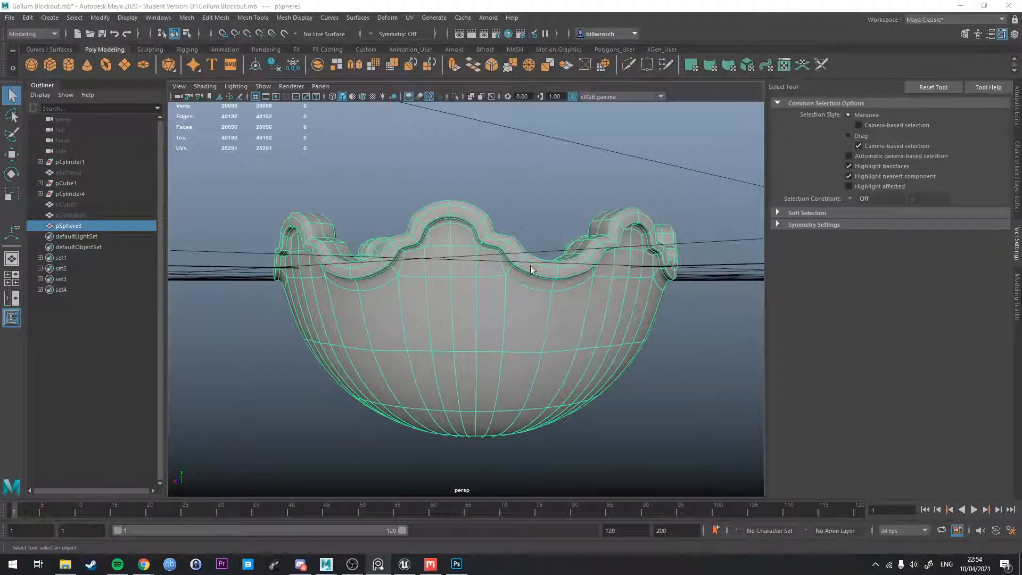
left_click_drag(531, 269, 499, 240, "alt")
right_click(575, 259)
right_click(485, 228)
right_click(500, 240)
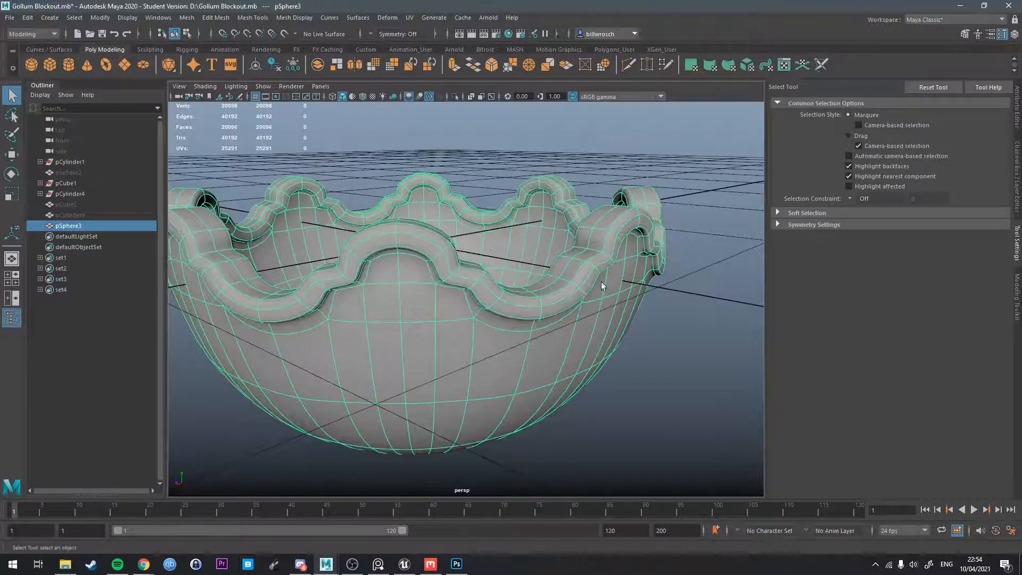
key("1")
left_click_drag(602, 286, 568, 342, "alt")
scroll(663, 261, "down", 3)
key("3")
key("1")
Delete the finished scalloped bowl, then bring up the bottle reference and move it clear of the viewport.
right_click(595, 260)
left_click(628, 246)
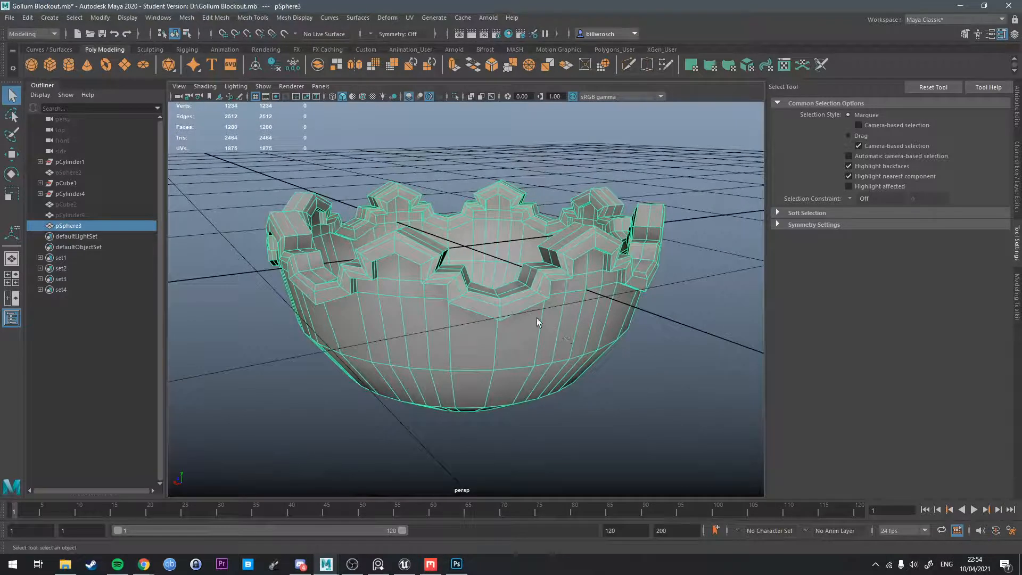
key("Delete")
key("alt+Tab")
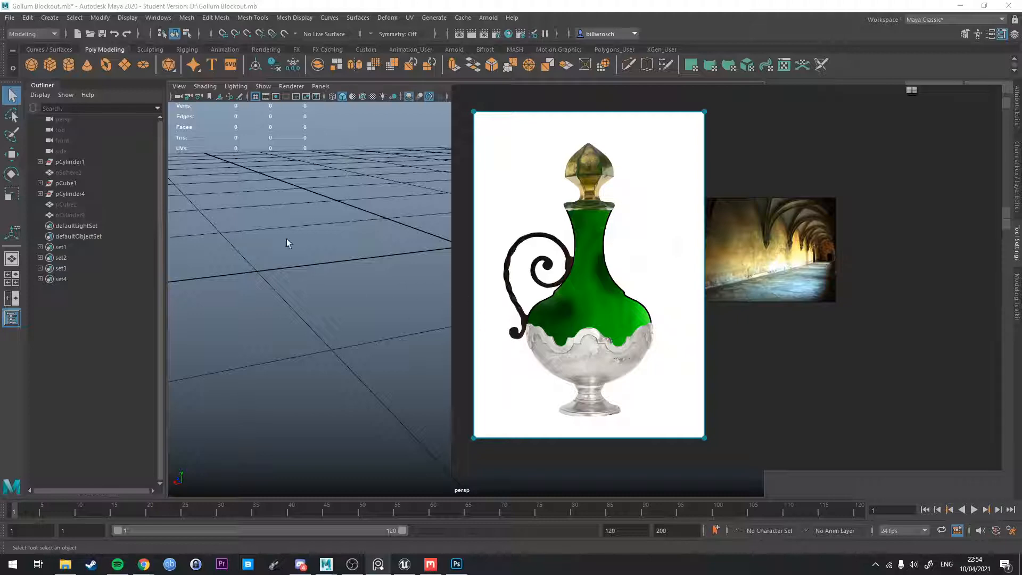
right_click_drag(513, 346, 1021, 403)
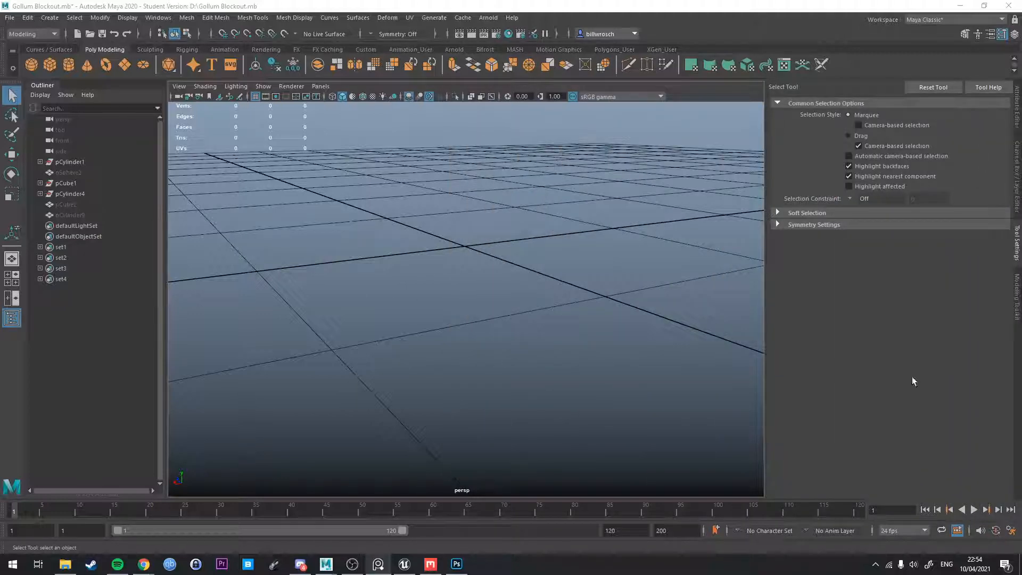
Create a polygon sphere at the centre of the grid.
left_click_drag(491, 307, 523, 315, "alt")
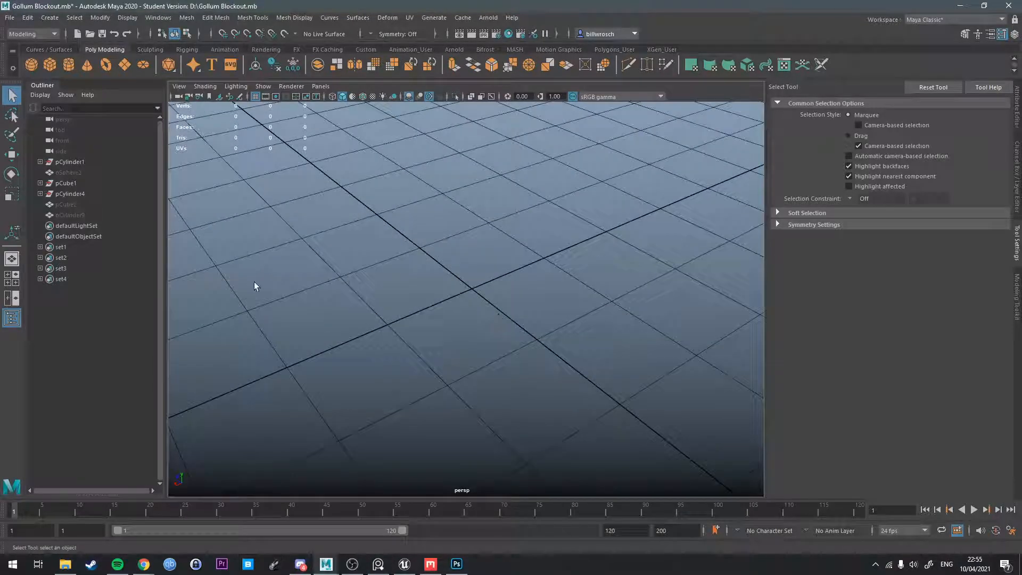
left_click(28, 67)
scroll(453, 317, "down", 4)
scroll(455, 313, "up", 4)
left_click_drag(454, 313, 478, 304, "alt")
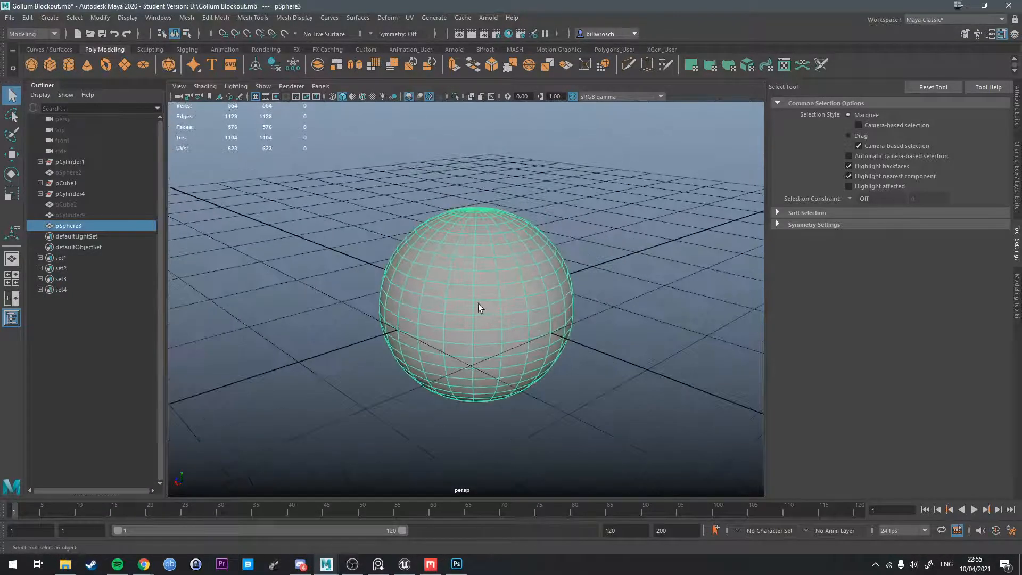
Place the bottle reference beside the viewport and set the sphere's Subdivisions Axis to 32.
key("t")
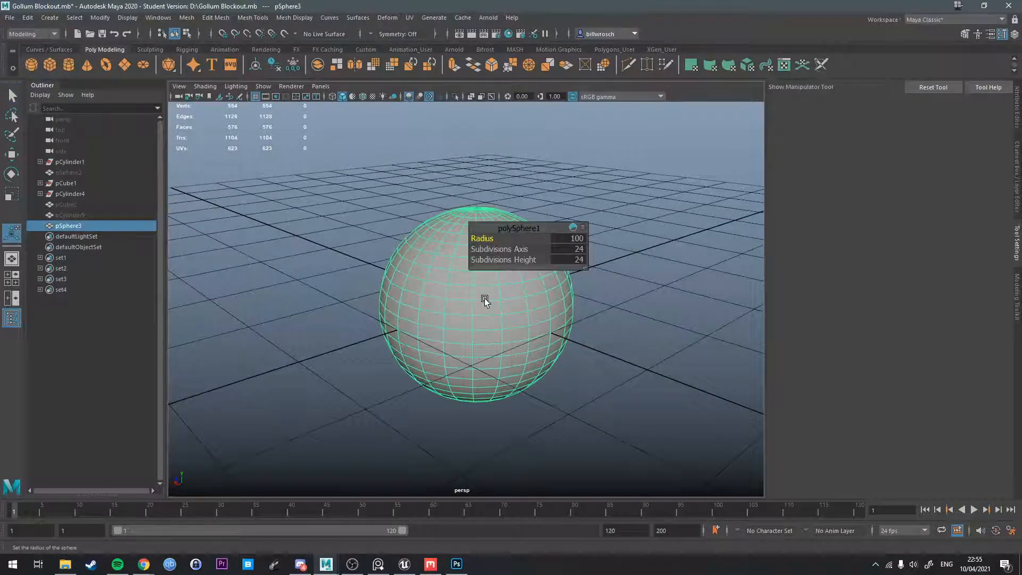
key("alt+Tab")
right_click_drag(746, 194, 914, 239)
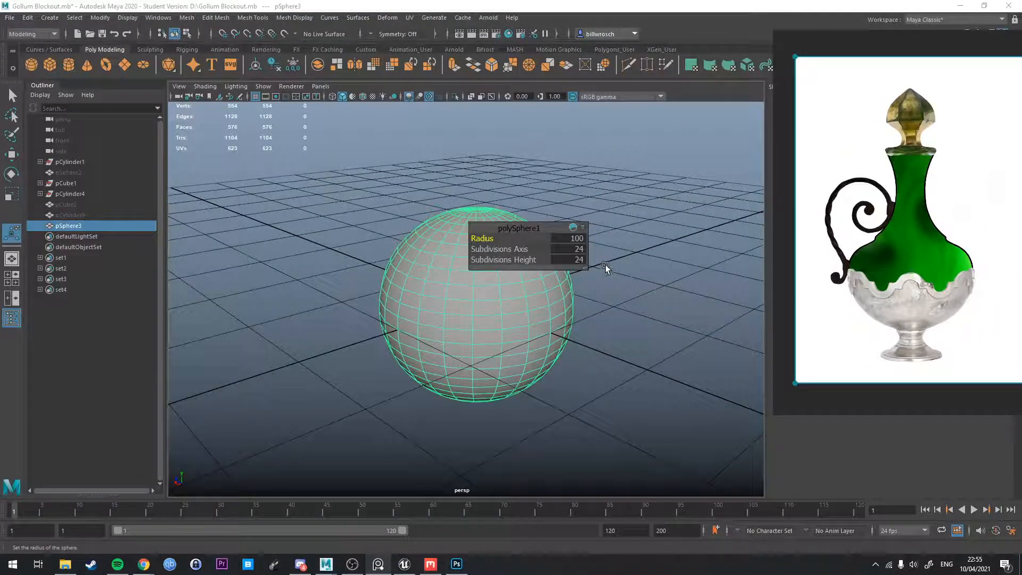
left_click_drag(618, 260, 599, 273, "alt")
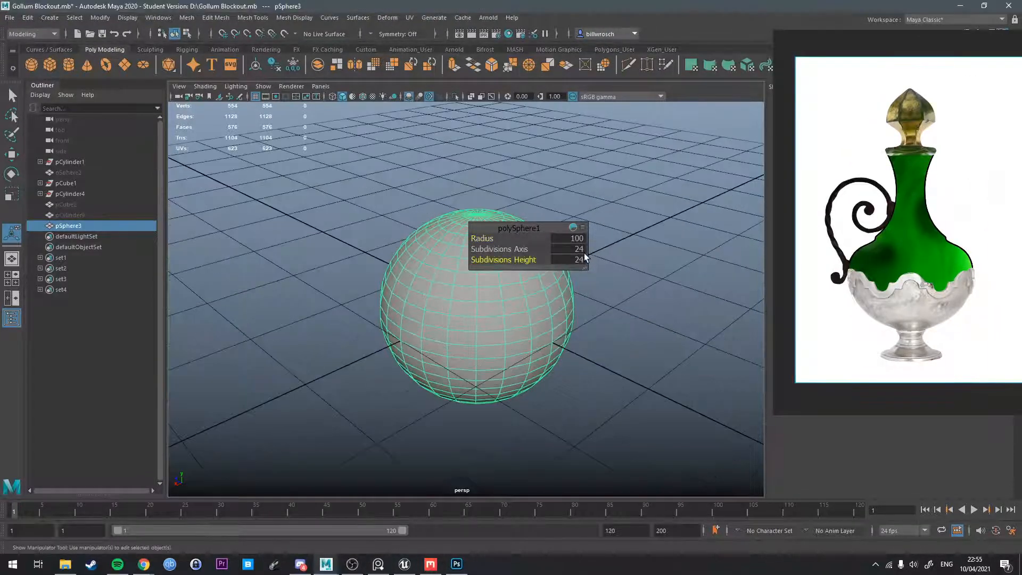
left_click(583, 251)
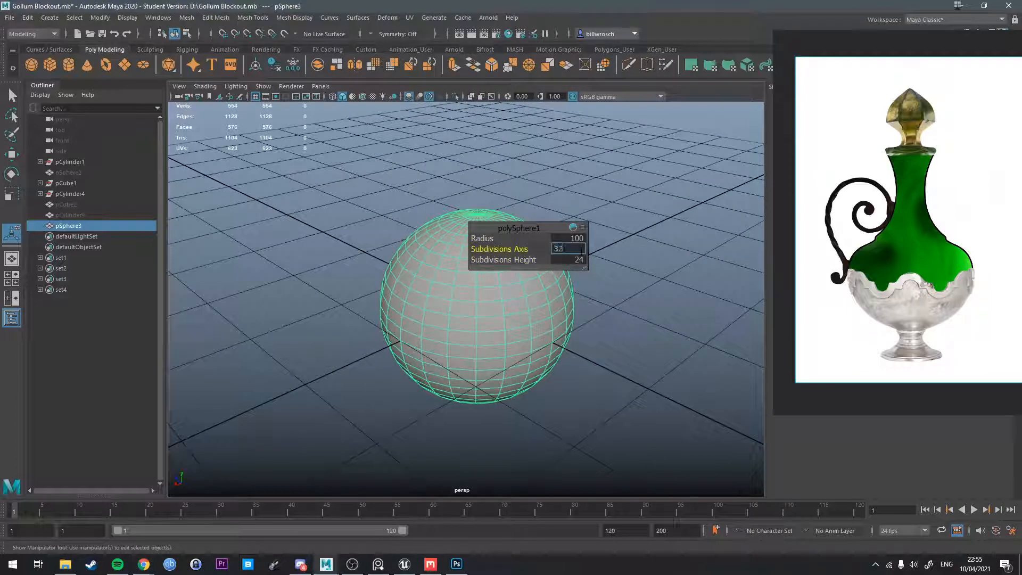
key("Return")
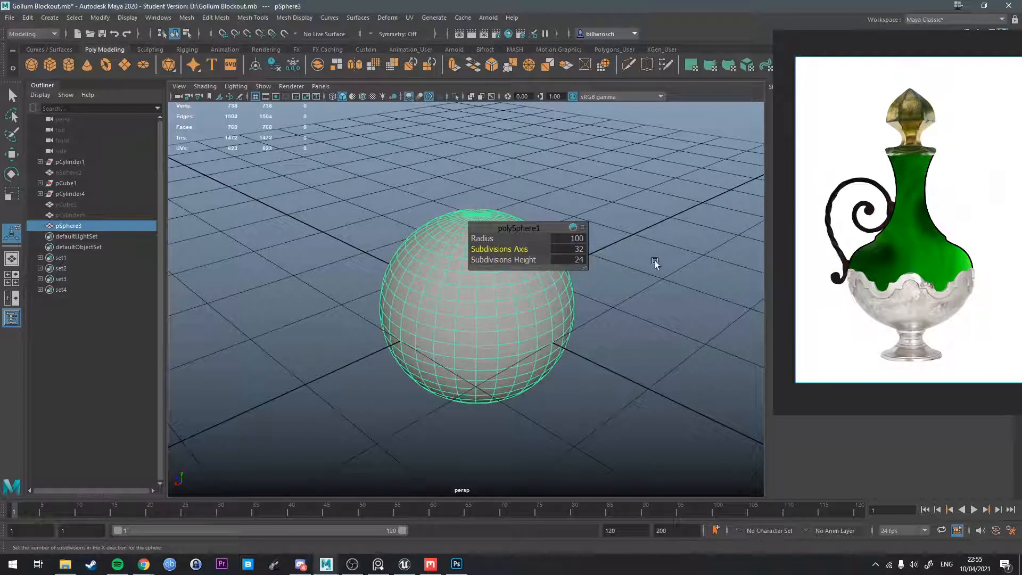
Set the sphere's Subdivisions Height to 8.
left_click_drag(667, 310, 585, 263, "alt")
left_click_drag(527, 326, 538, 274, "alt")
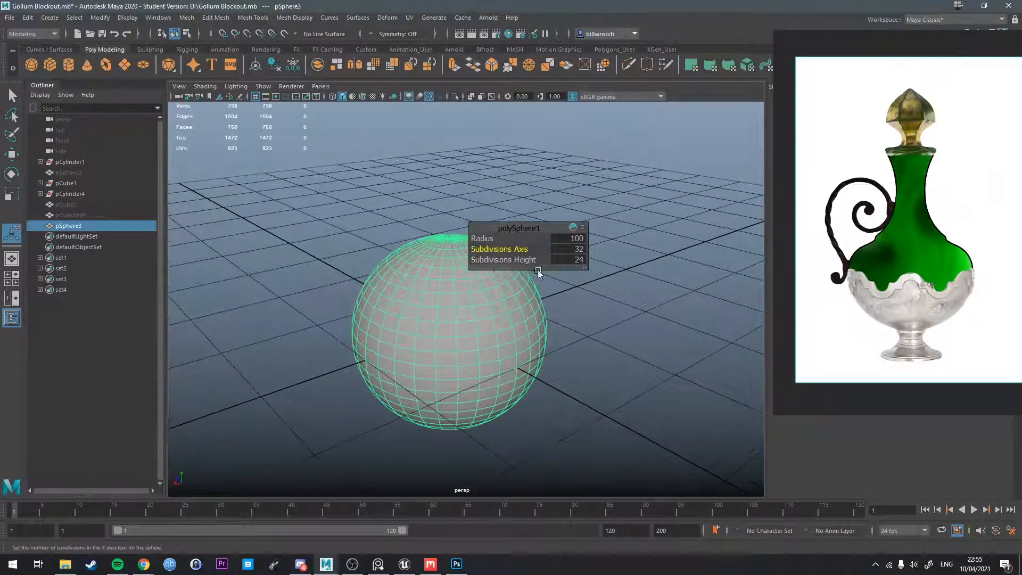
left_click_drag(633, 296, 641, 305, "alt")
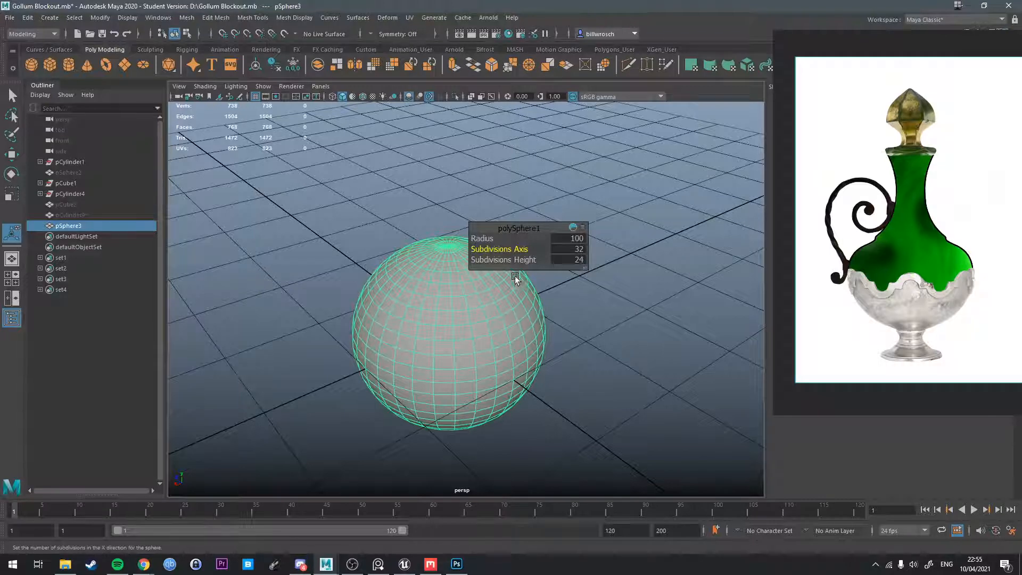
left_click(573, 259)
type("8")
key("Return")
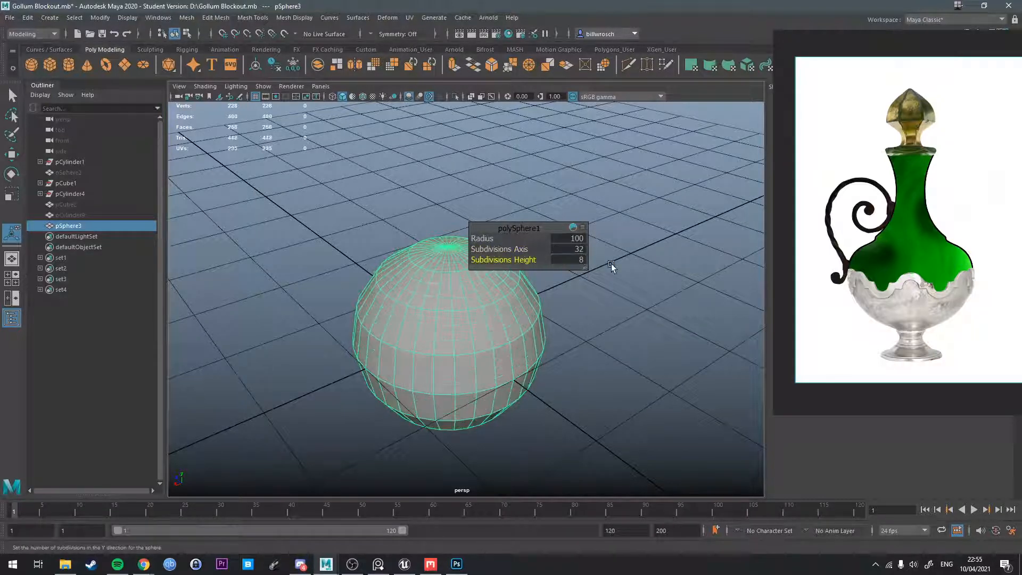
Delete the faces of the sphere's upper half to leave an open bowl.
left_click_drag(568, 306, 456, 335, "alt")
key("q")
right_click_drag(457, 336, 459, 301)
left_click_drag(471, 306, 507, 304, "alt")
left_click_drag(269, 174, 625, 321)
key("Delete")
Extrude all faces of the bowl with a Local Translate Z of -10 to give the shell thickness.
right_click_drag(484, 327, 481, 257)
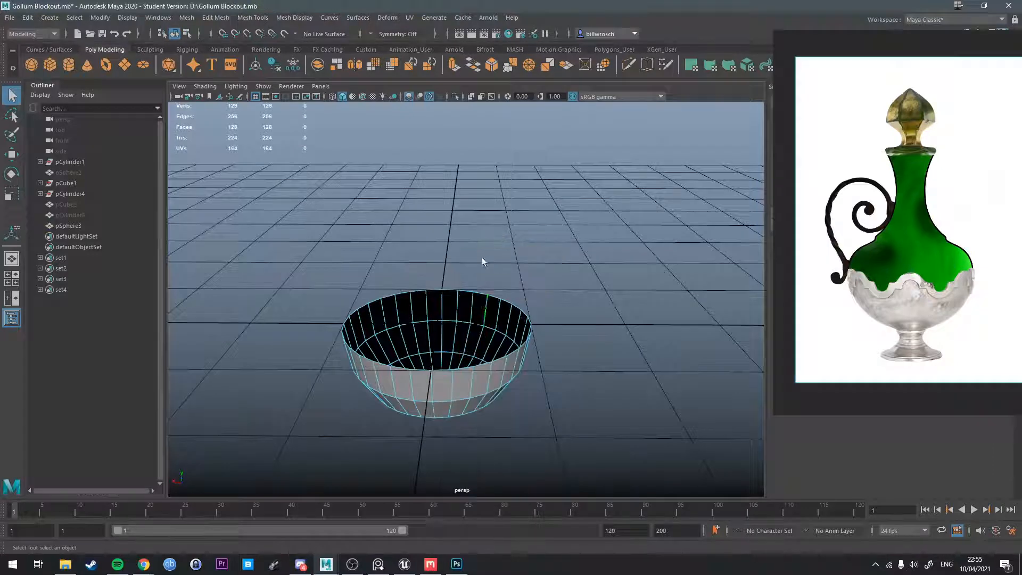
left_click(482, 303)
right_click_drag(481, 300, 484, 323)
double_click(484, 313)
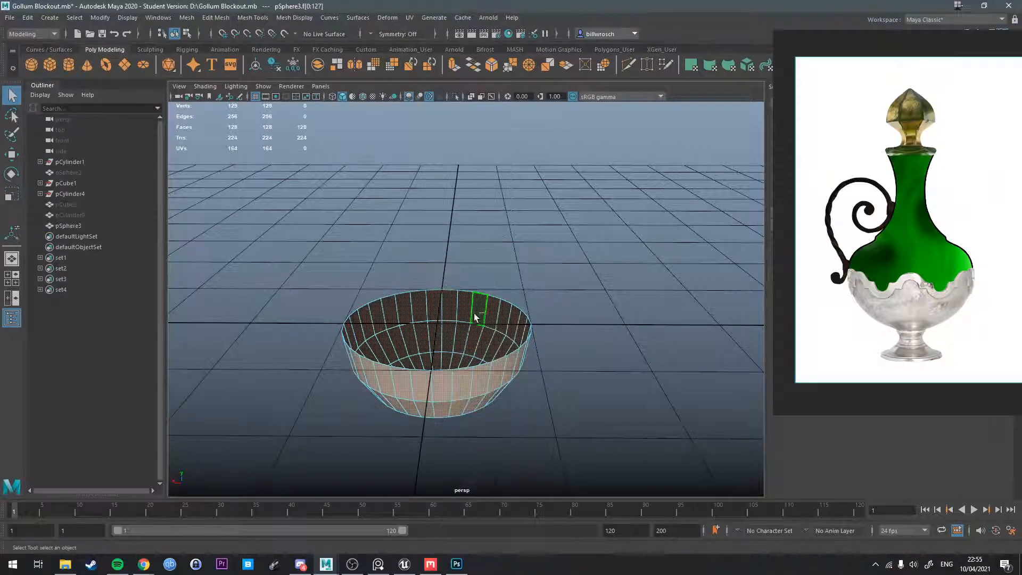
key("ctrl+e")
left_click_drag(528, 249, 526, 250)
left_click(574, 249)
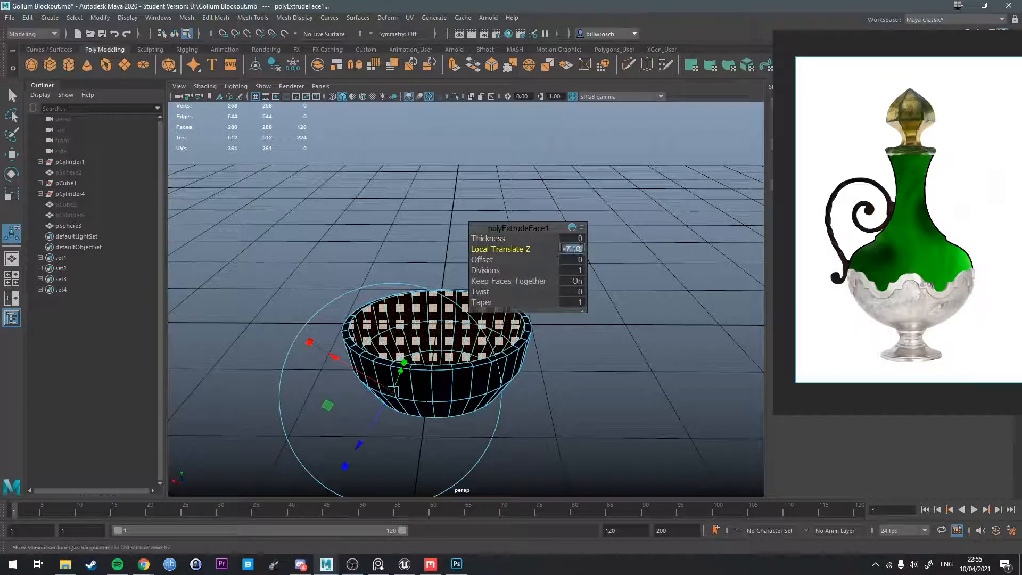
type("-10")
key("Return")
Flatten the bowl's top rim by scaling its upper components level.
left_click_drag(377, 373, 409, 335, "alt")
key("q")
right_click_drag(407, 271, 359, 272)
left_click_drag(359, 325, 355, 299, "alt")
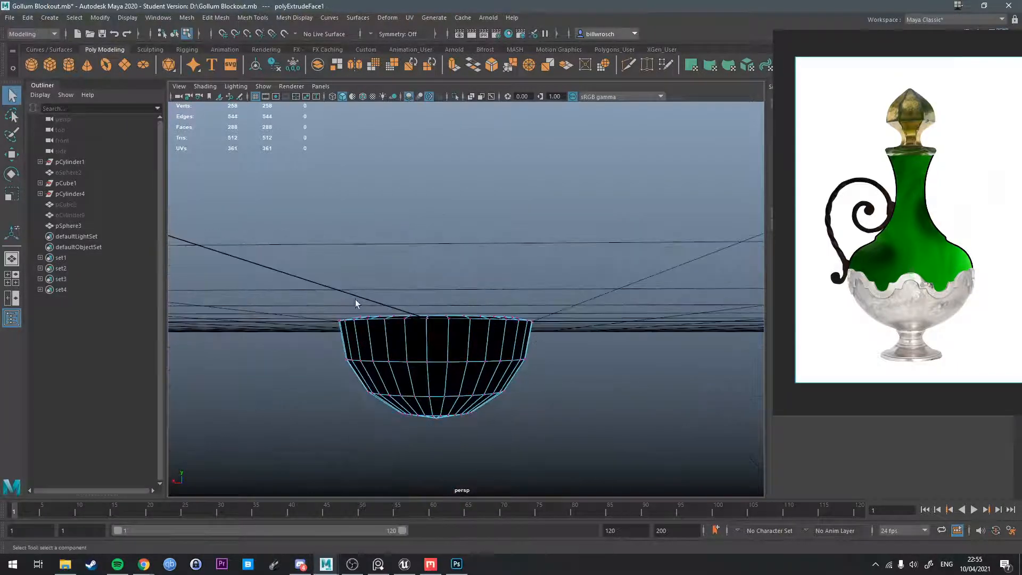
left_click_drag(304, 278, 590, 334)
left_click_drag(589, 334, 354, 346, "alt")
key("r")
left_click_drag(428, 299, 388, 325, "alt")
left_click_drag(436, 262, 501, 313)
key("w")
key("q")
right_click_drag(459, 270, 512, 255)
left_click_drag(512, 256, 493, 314, "alt")
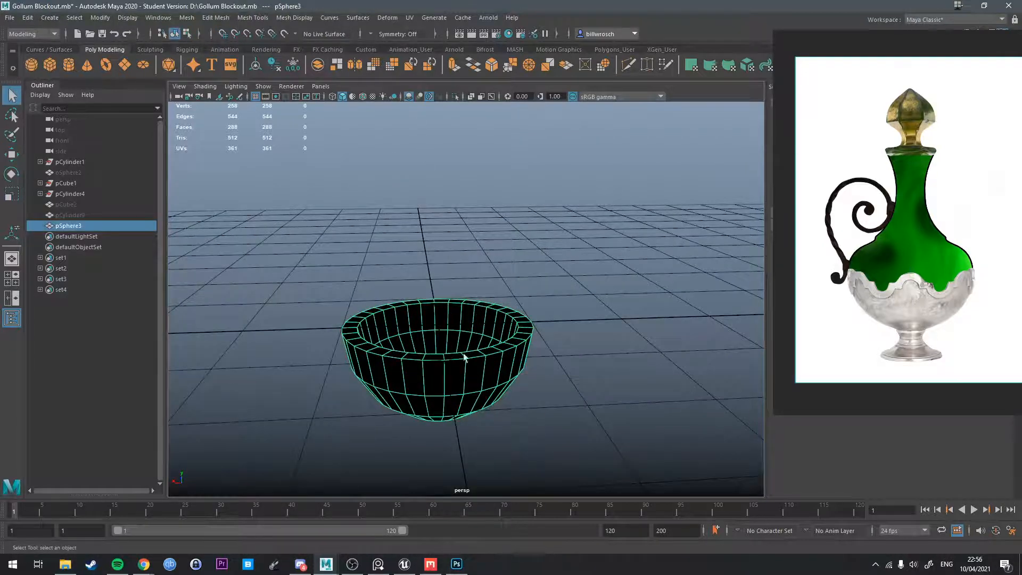
Reverse the normals of the thickened bowl.
mouse_move(464, 357)
left_mouse_down("alt")
mouse_move(497, 365)
mouse_move(475, 343)
left_mouse_up("alt")
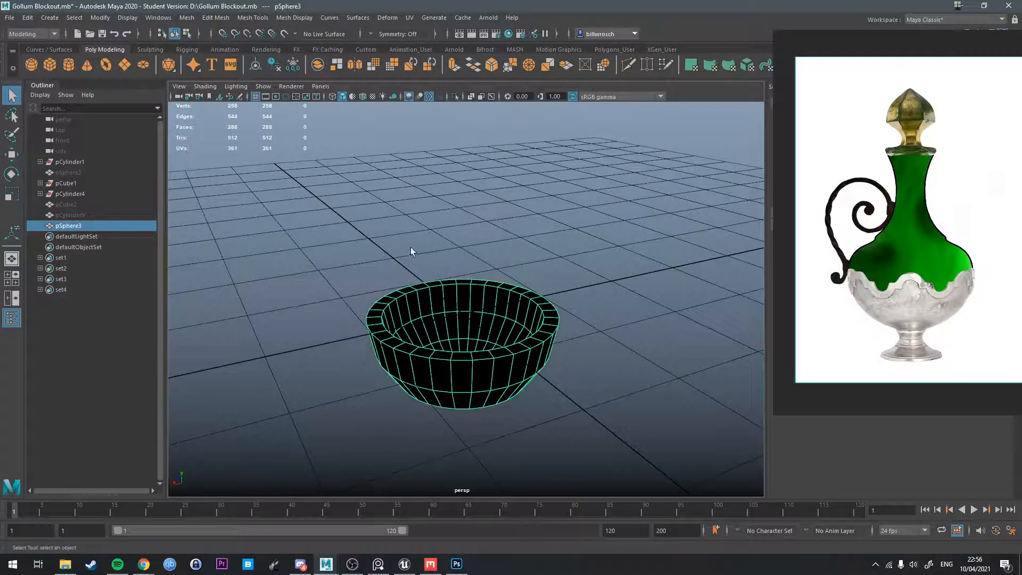
left_click_drag(410, 248, 499, 316, "alt")
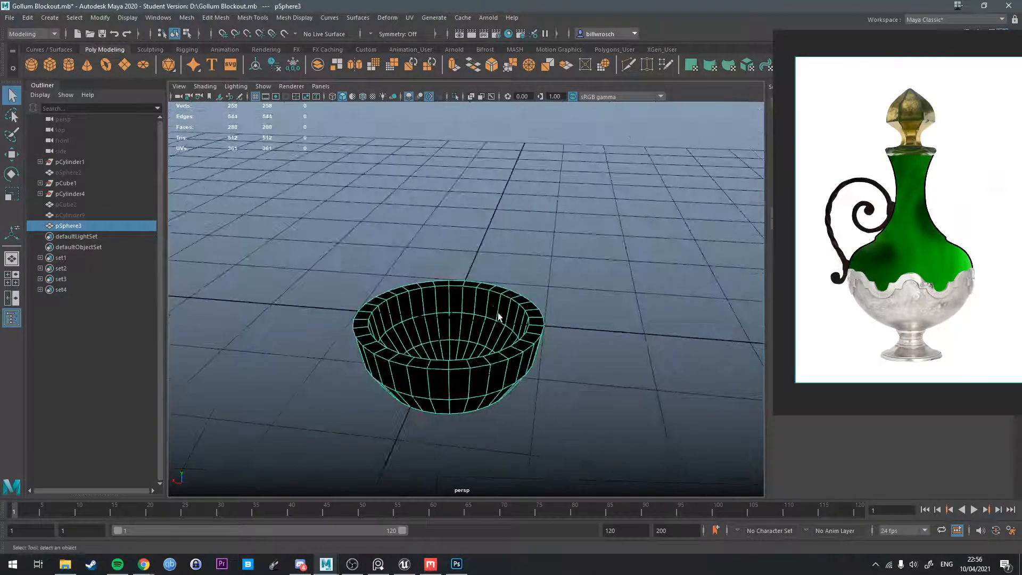
left_click_drag(433, 188, 417, 110, "alt")
left_click(296, 18)
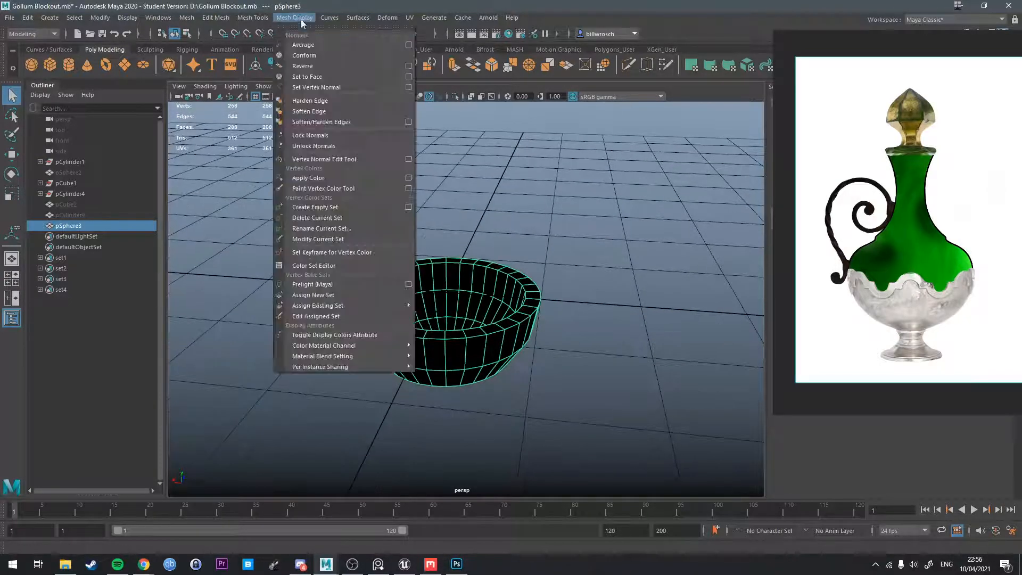
left_click(330, 76)
right_click_drag(461, 250, 490, 276)
Apply Soften Edge to the whole bowl.
left_click(285, 20)
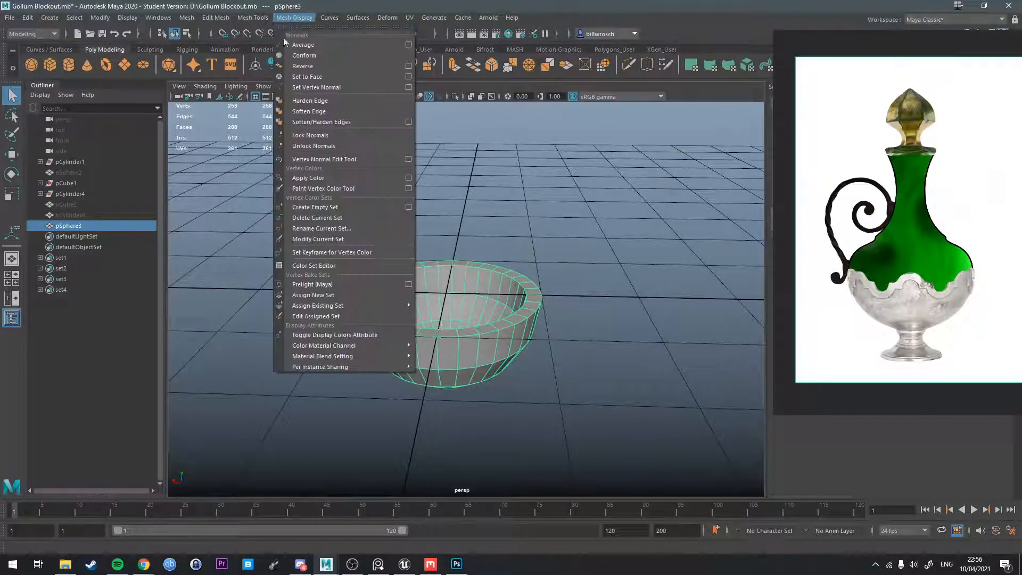
left_click(384, 110)
left_click_drag(433, 174, 425, 166, "alt")
right_click_drag(503, 311, 520, 316)
Try to harden the edges around the bowl's rim with Harden Edge.
left_click_drag(502, 367, 541, 298, "alt")
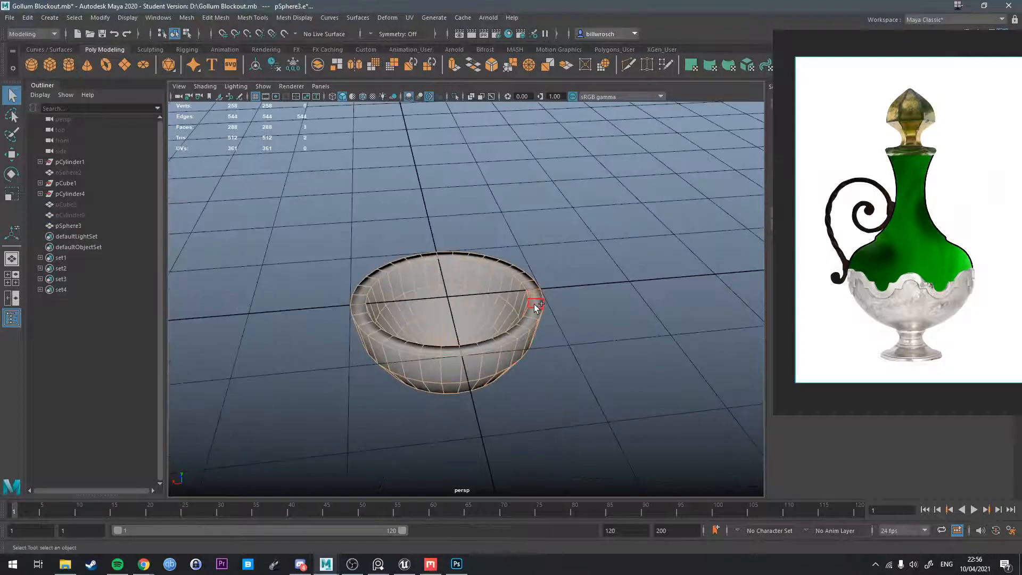
double_click(536, 308)
left_click(305, 18)
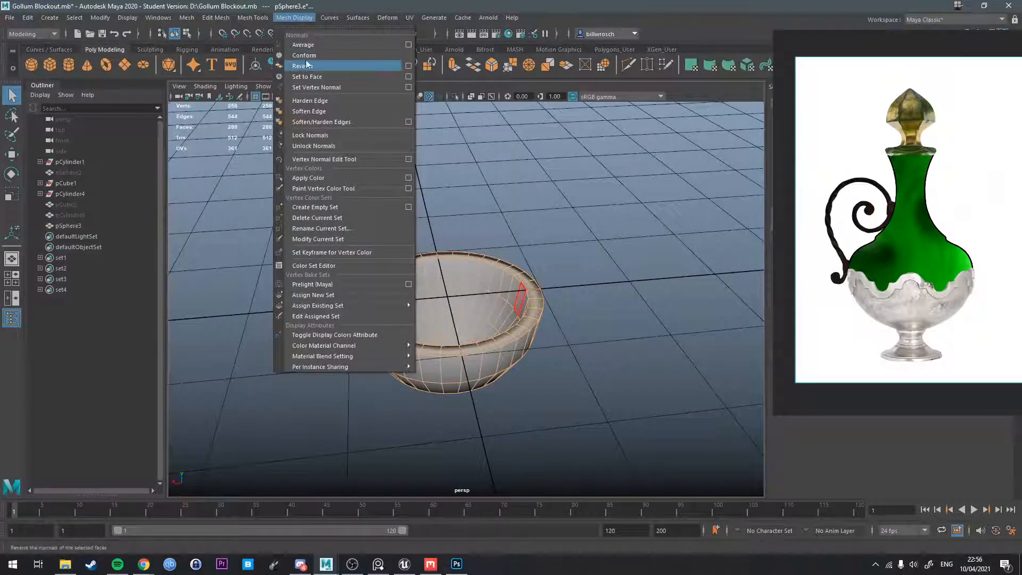
left_click(322, 105)
right_click_drag(456, 263, 475, 246)
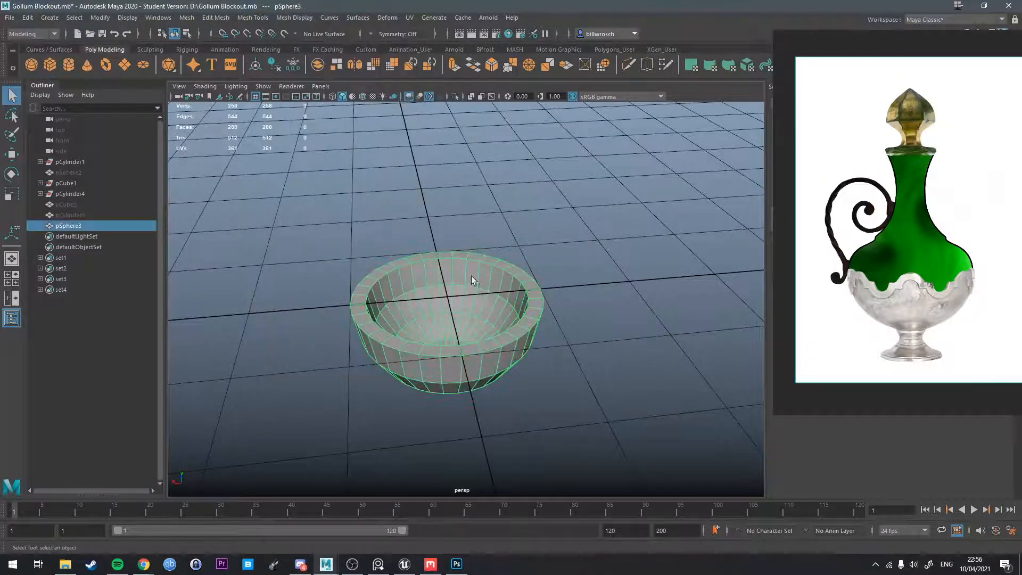
Restore soft shading on all of the bowl's edges.
left_click_drag(440, 199, 558, 270, "alt")
left_click_drag(495, 262, 561, 284, "alt")
right_click_drag(566, 269, 611, 231)
left_click(611, 232)
left_click(538, 275)
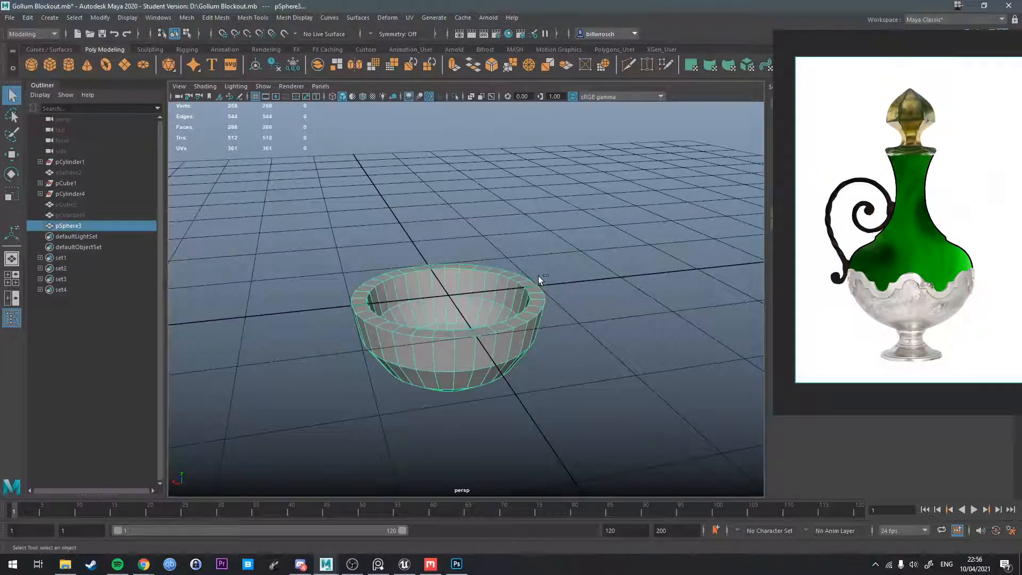
key("ctrl+F10")
right_click_drag(539, 280, 595, 259)
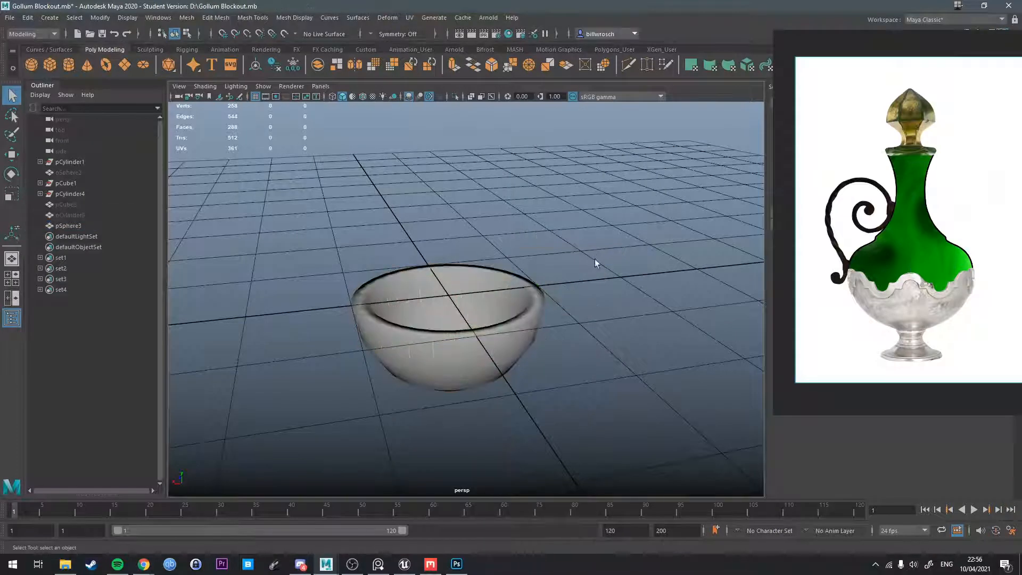
Select the ring of top faces on the bowl's rim and apply Harden Edge to it.
left_click(525, 292)
right_click_drag(525, 292, 525, 303)
double_click(526, 303)
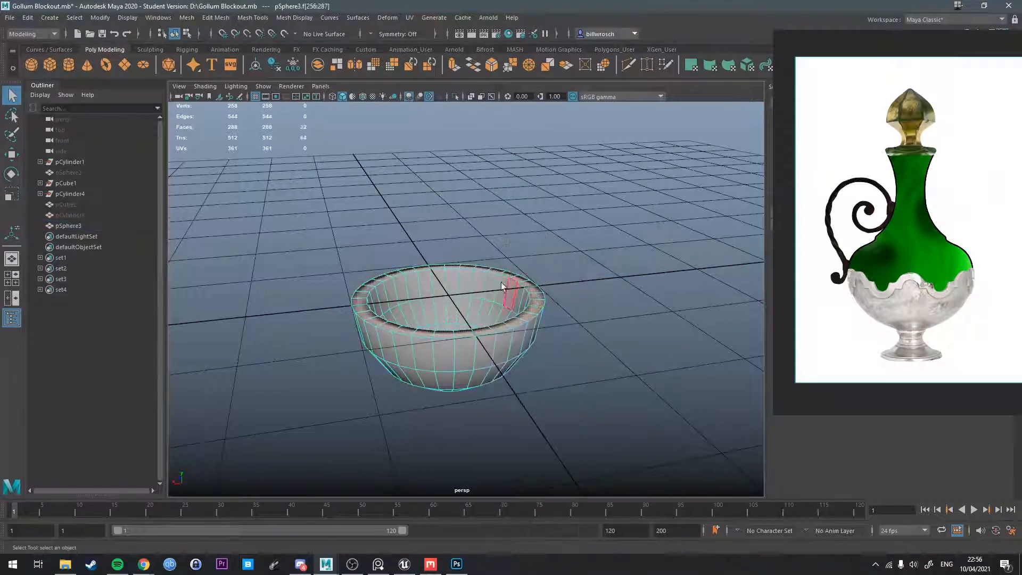
left_click(294, 18)
left_click(334, 100)
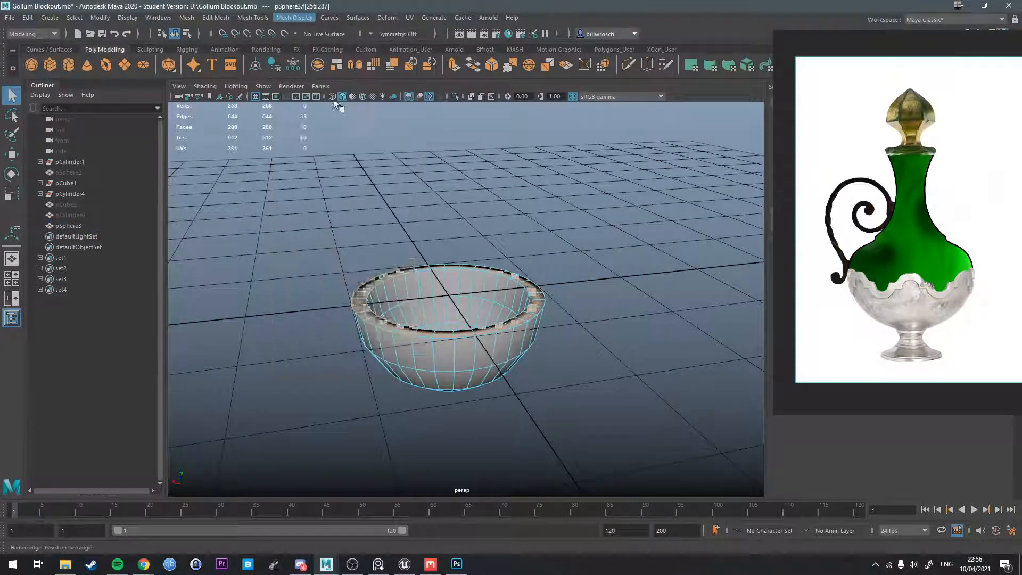
right_click_drag(515, 226, 548, 213)
left_click_drag(622, 286, 479, 346, "alt")
left_click(523, 280)
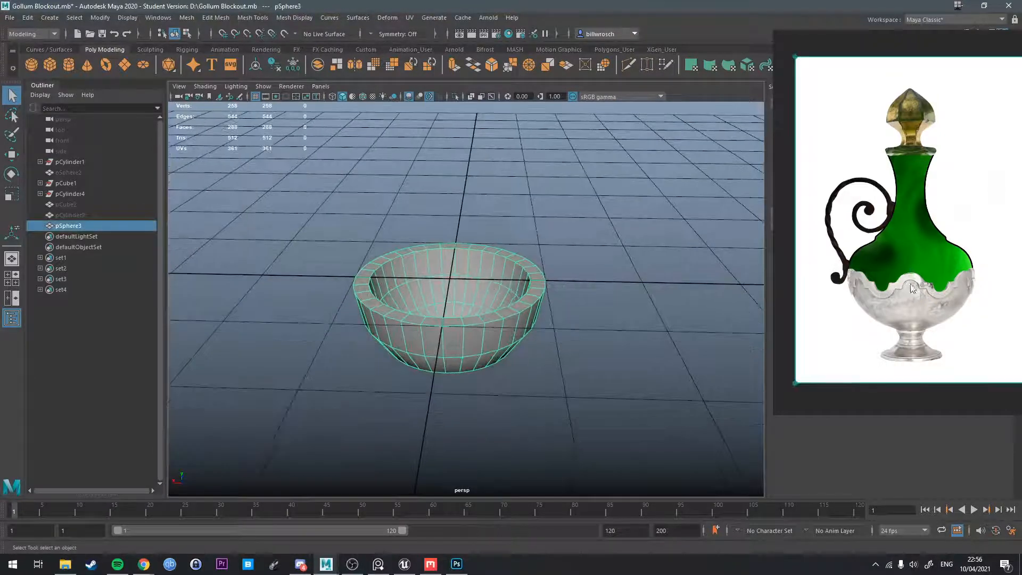
Select eight evenly spaced pairs of adjacent top faces around the bowl's rim, leaving the faces between the pairs unselected.
left_click_drag(597, 296, 450, 329, "alt")
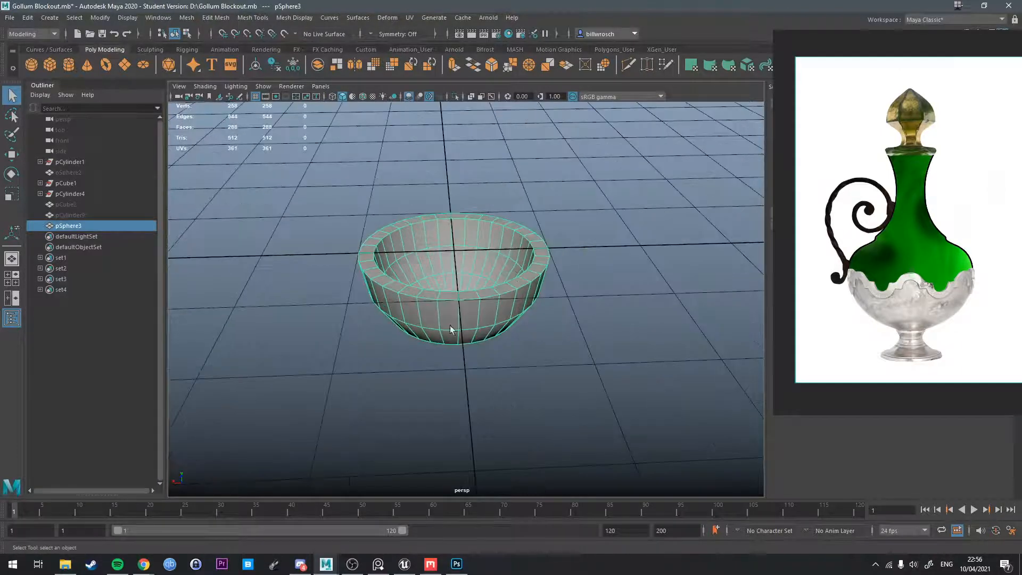
right_click_drag(451, 290, 449, 301)
left_click(466, 294, "shift")
left_click_drag(466, 295, 419, 323, "alt")
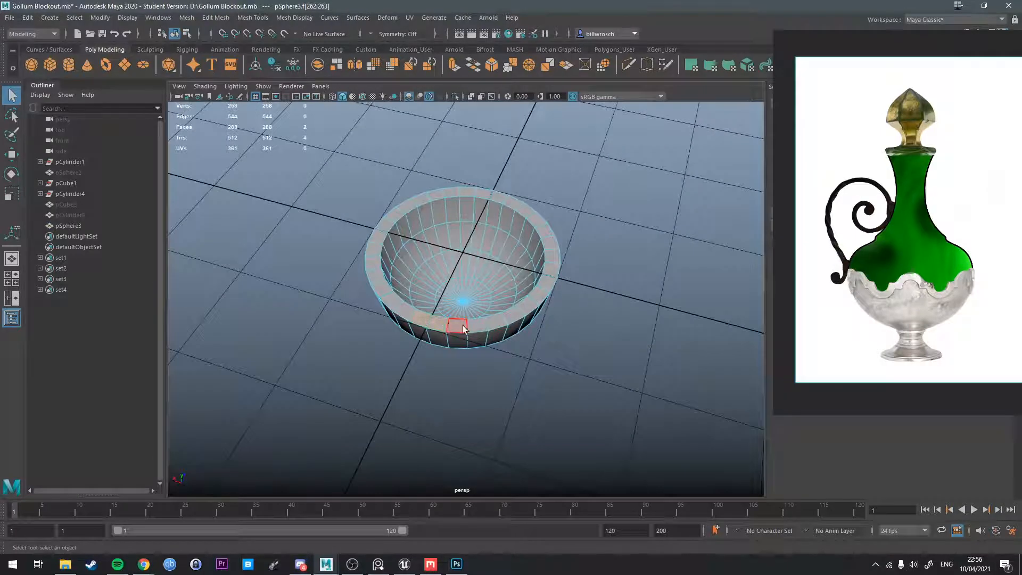
left_click(495, 324, "shift")
left_click(513, 318, "shift")
left_click_drag(543, 316, 500, 326, "alt")
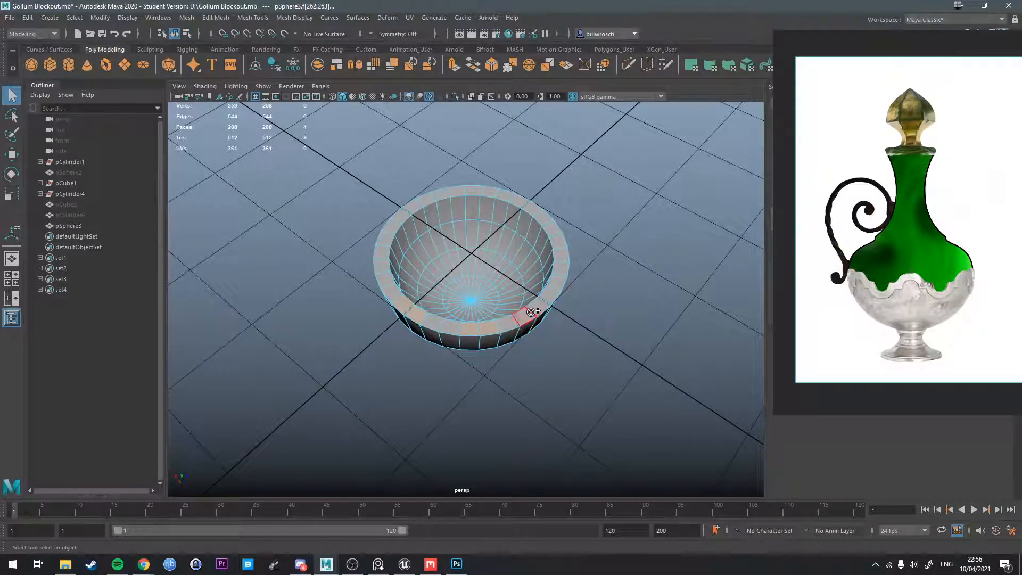
left_click(536, 309, "shift")
left_click(549, 300, "shift")
mouse_move(558, 299)
left_mouse_down("alt")
mouse_move(498, 313)
mouse_move(565, 316)
left_mouse_up("alt")
left_click_drag(589, 319, 492, 332, "alt")
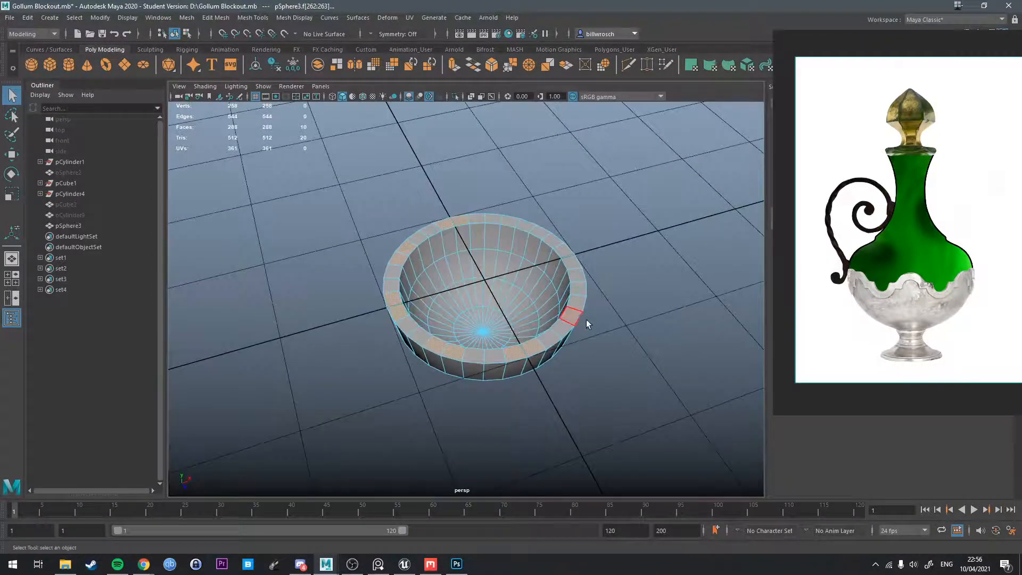
left_click(574, 312, "shift")
left_click_drag(574, 312, 458, 272, "alt")
left_click(579, 273, "shift")
left_click(421, 260, "shift")
left_click(432, 250, "shift")
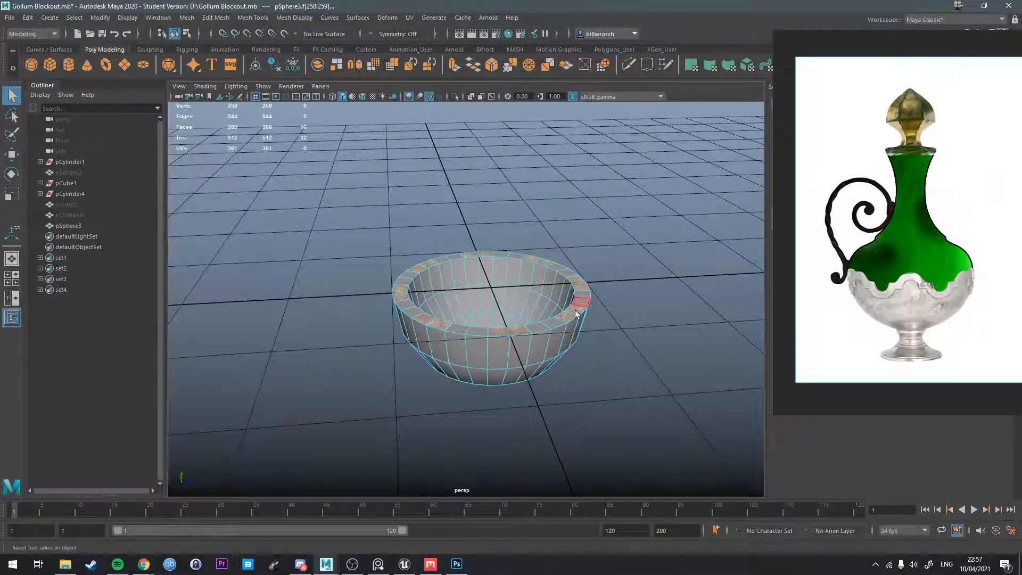
Extrude the selected rim face pairs and raise them vertically to form eight battlement-like blocks.
left_click_drag(514, 255, 558, 300, "alt")
left_click_drag(486, 315, 488, 294, "alt")
middle_click_drag(488, 294, 497, 274, "alt")
left_click_drag(475, 299, 481, 274, "alt")
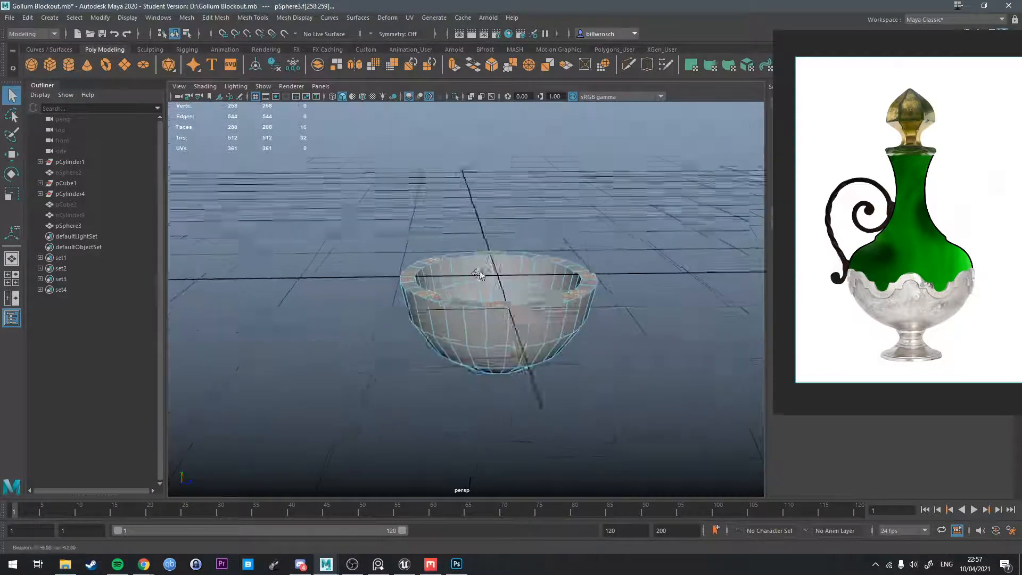
middle_click_drag(481, 274, 471, 291, "alt")
mouse_move(471, 292)
left_mouse_down("alt")
mouse_move(472, 278)
mouse_move(483, 302)
left_mouse_up("alt")
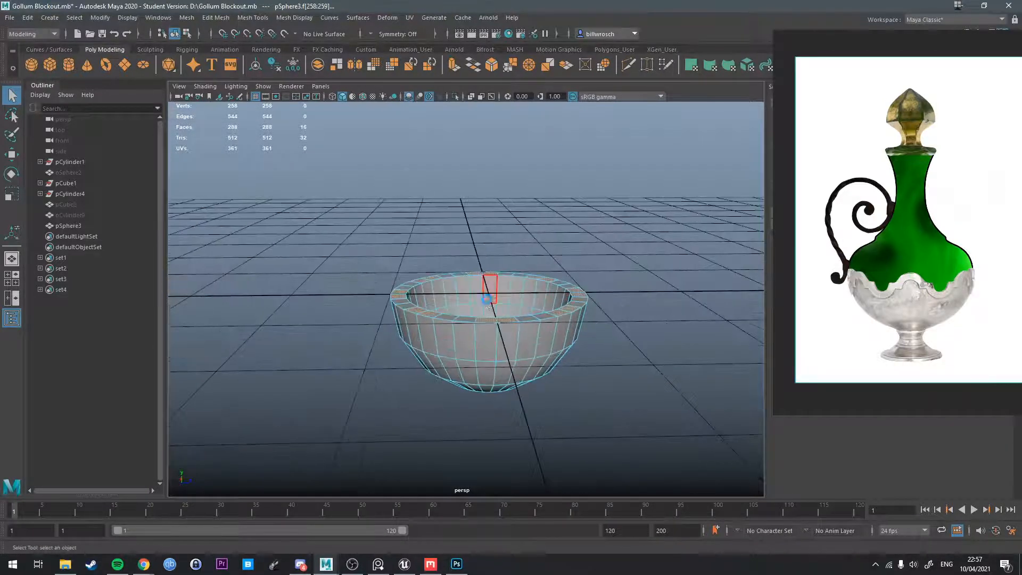
right_click_drag(489, 305, 488, 246, "shift")
left_click_drag(487, 247, 488, 228)
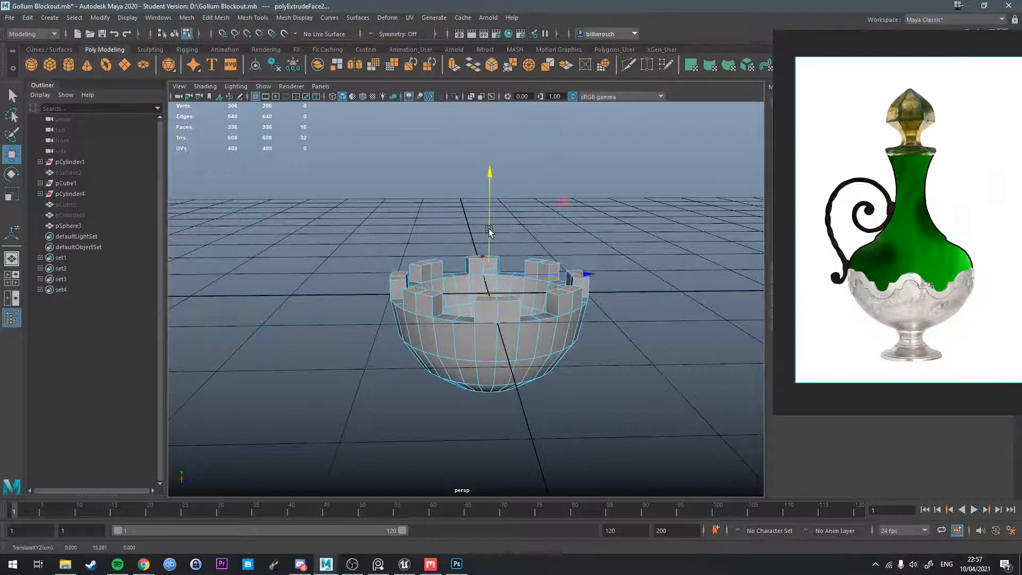
scroll(489, 228, "up", 3)
left_click_drag(525, 272, 502, 258, "alt")
middle_click_drag(502, 258, 475, 257, "alt")
left_click_drag(540, 292, 567, 305, "alt")
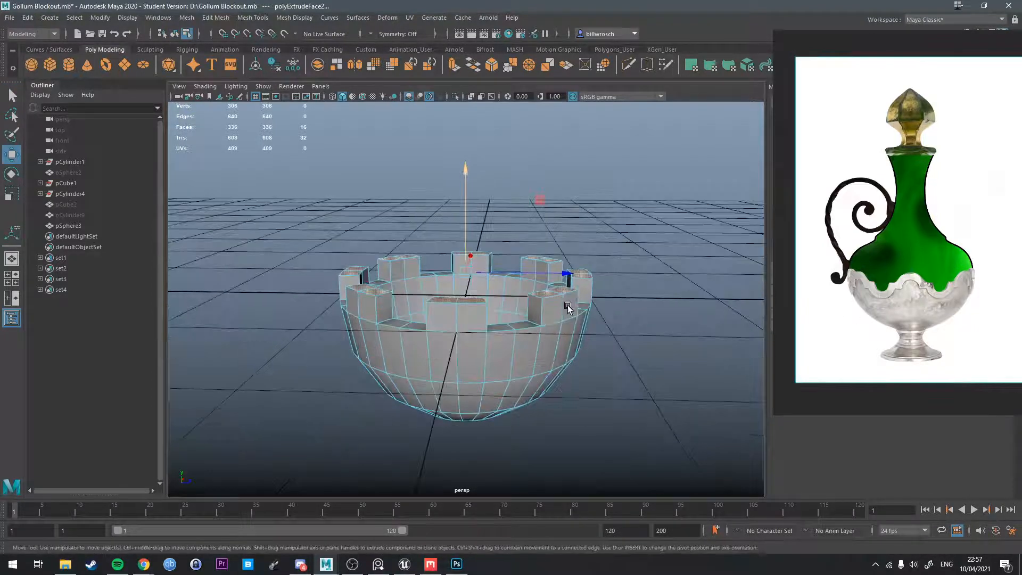
Insert vertical edge loops through both halves of every raised block around the bowl's rim.
key("q")
right_click_drag(488, 272, 488, 241)
left_click_drag(479, 246, 483, 285, "alt")
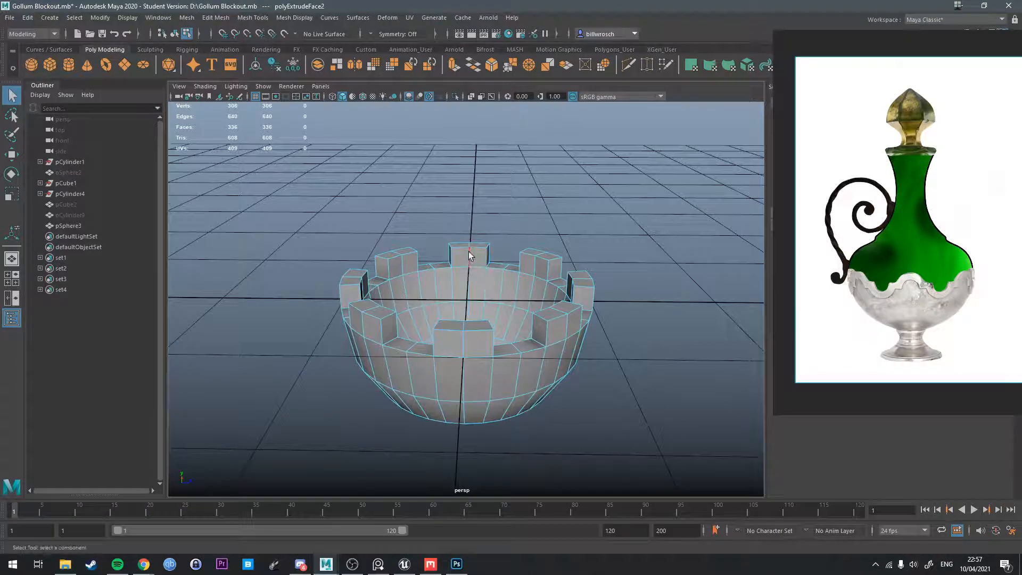
left_click(469, 251)
right_click_drag(461, 251, 462, 281, "ctrl")
left_click_drag(461, 282, 500, 363, "alt")
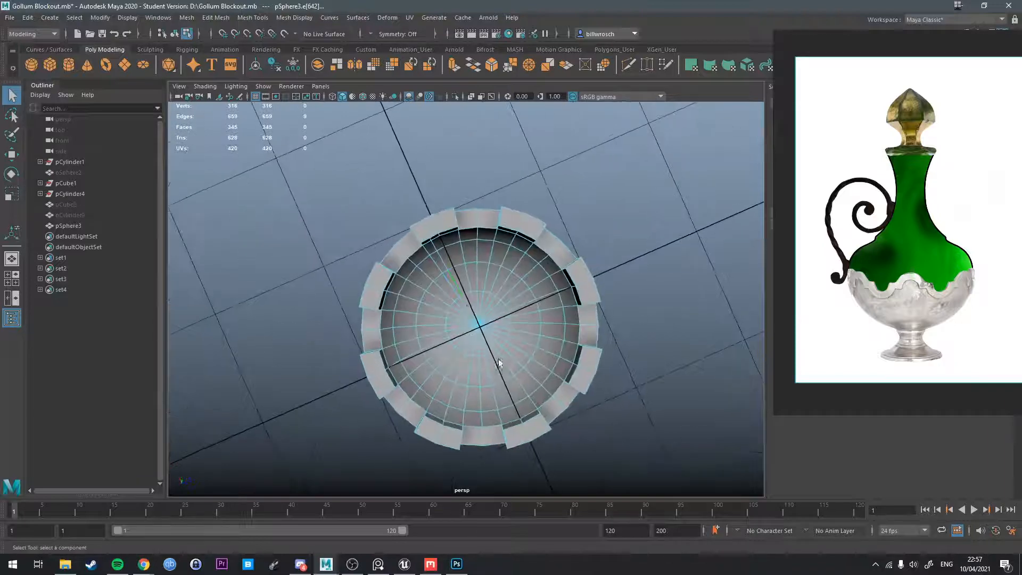
left_click_drag(509, 300, 450, 274, "alt")
left_click(461, 223)
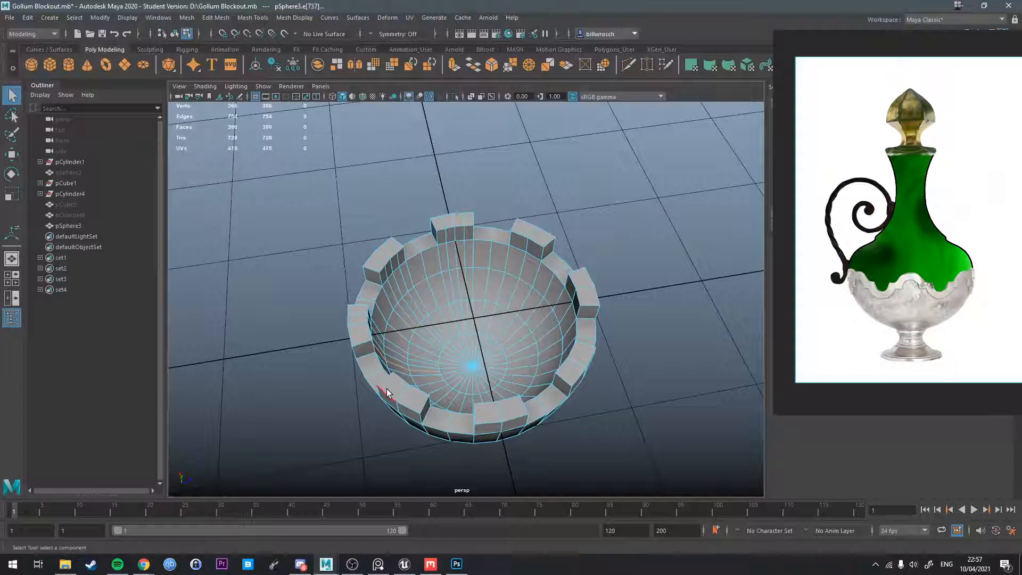
left_click(413, 408)
key("g")
left_click(491, 426)
key("g")
left_click(514, 422)
key("g")
left_click_drag(509, 303, 500, 265, "alt")
right_click_drag(500, 266, 500, 312)
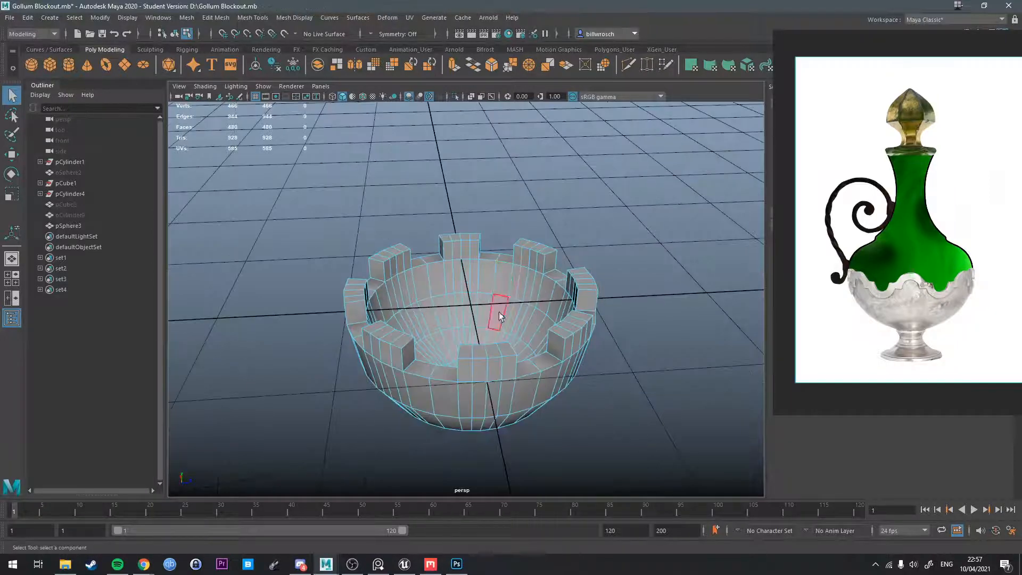
Select the two middle top faces of each of the eight blocks and extrude them upward into a narrower second tier.
left_click(488, 352)
left_click_drag(572, 325, 575, 324, "shift")
left_click_drag(611, 321, 552, 333, "alt")
left_click_drag(551, 330, 528, 313, "shift")
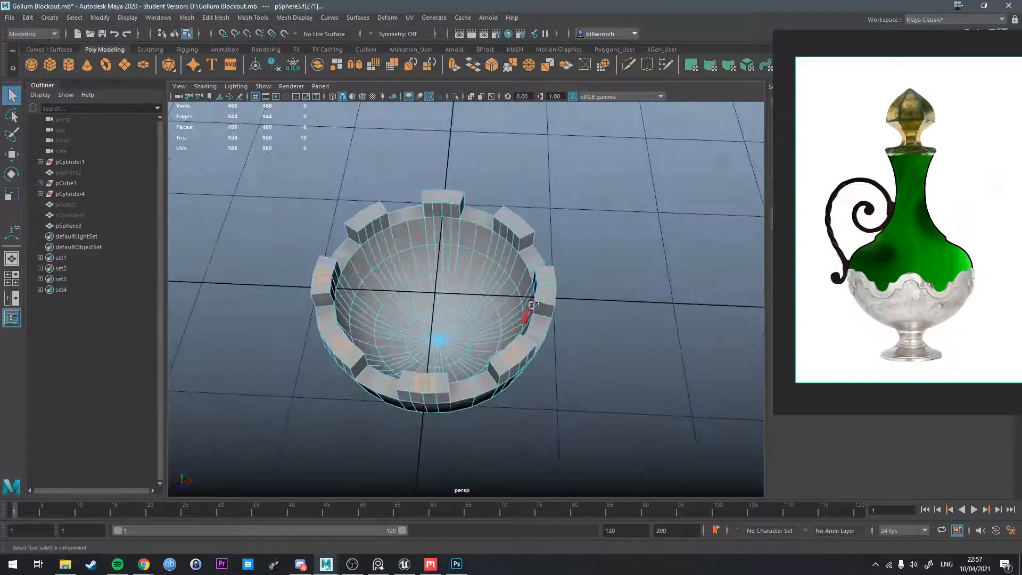
left_click(550, 277, "shift")
left_click_drag(550, 277, 520, 276, "alt")
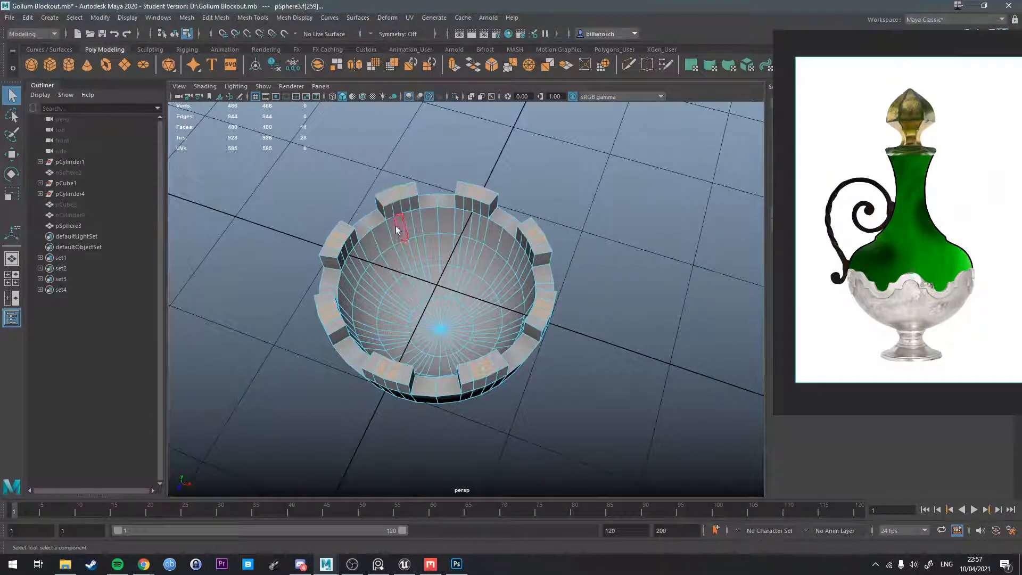
left_click_drag(397, 256, 532, 241, "alt")
key("ctrl+e")
left_click_drag(407, 306, 354, 297, "alt")
Return the bowl to object selection and turn on its smooth mesh preview.
key("q")
right_click_drag(354, 297, 426, 245)
key("3")
mouse_move(421, 291)
left_mouse_down("alt")
mouse_move(616, 314)
mouse_move(406, 290)
left_mouse_up("alt")
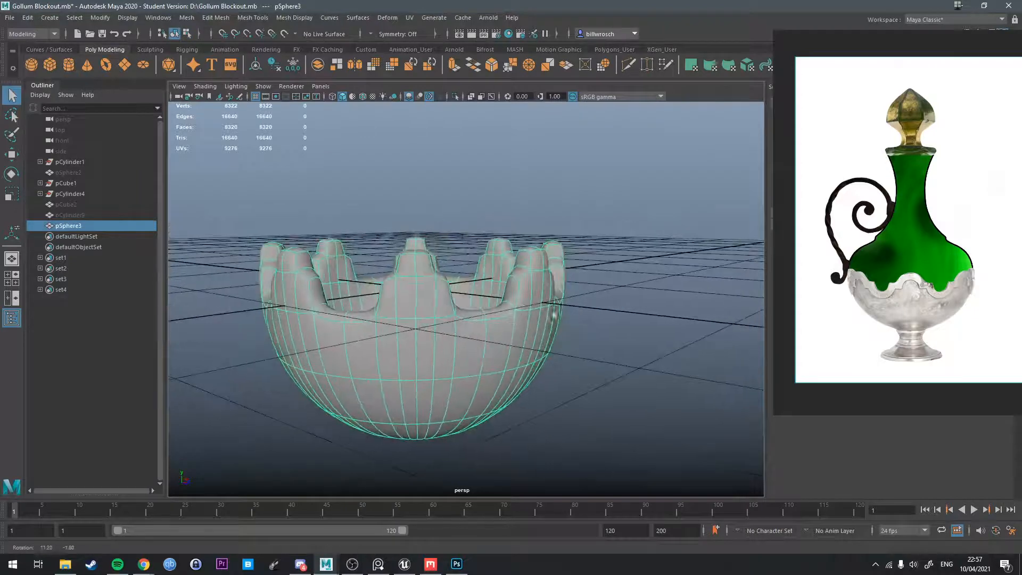
right_click_drag(407, 290, 367, 287)
Frame the bowl in a shaded front view and lay it out side by side with the perspective view.
key("space")
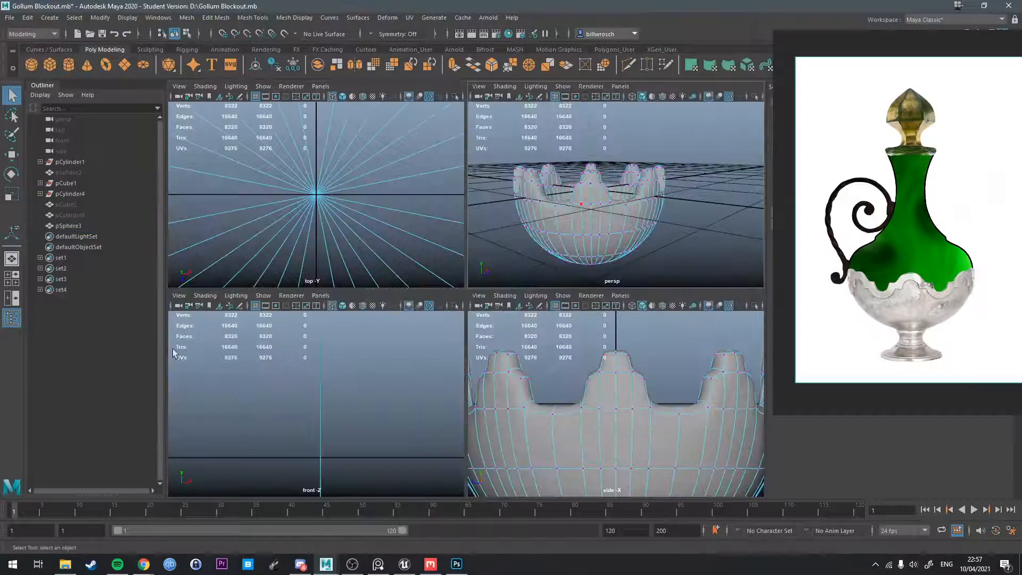
key("f")
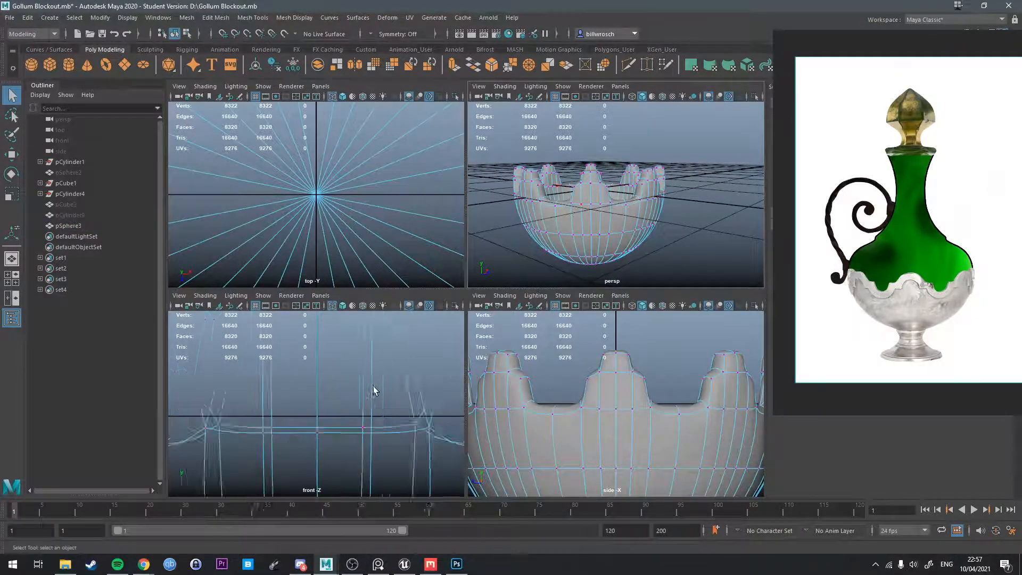
key("space")
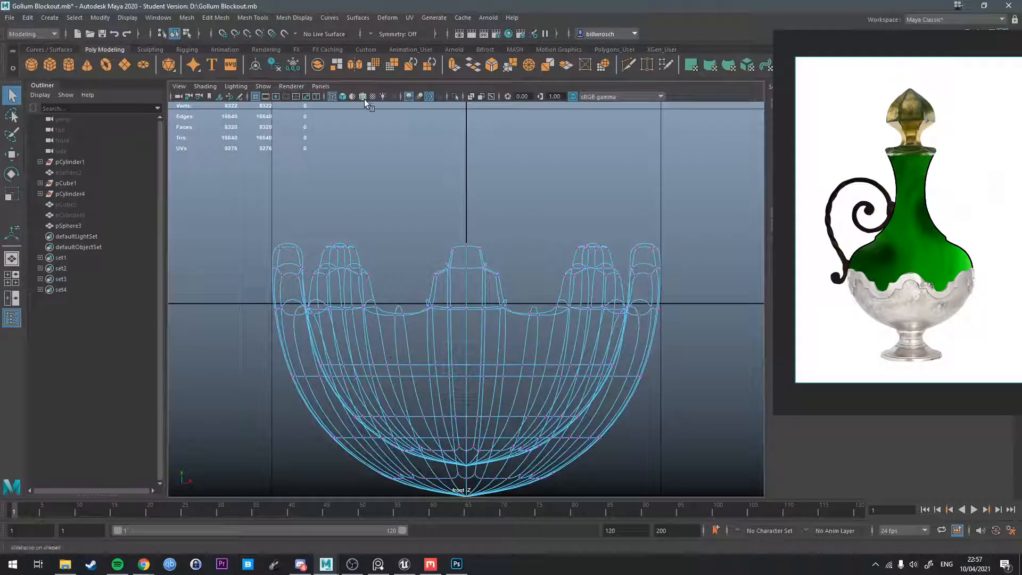
left_click(343, 98)
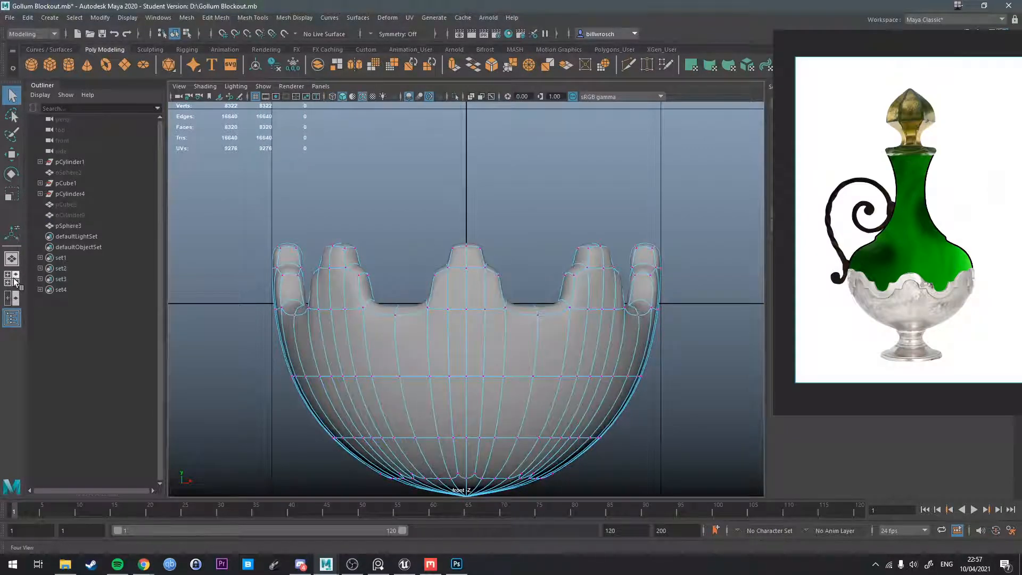
left_click(14, 282)
left_click(12, 298)
scroll(347, 316, "down", 2)
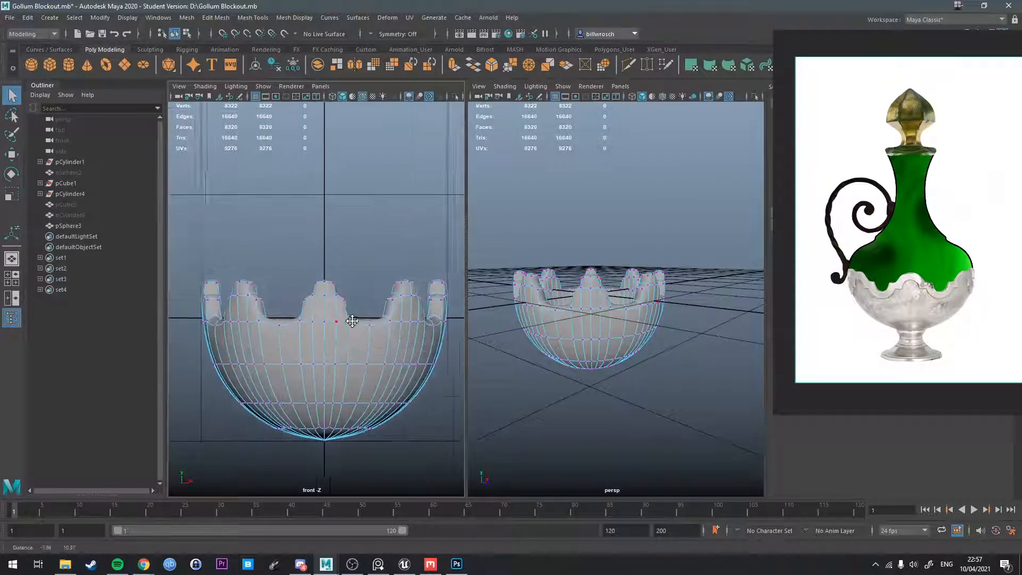
Select all vertices of the raised rim tips in the front view and lower them together to shorten the tips.
left_click_drag(176, 228, 276, 281)
left_click_drag(453, 312, 453, 312)
key("w")
left_click_drag(321, 245, 319, 256)
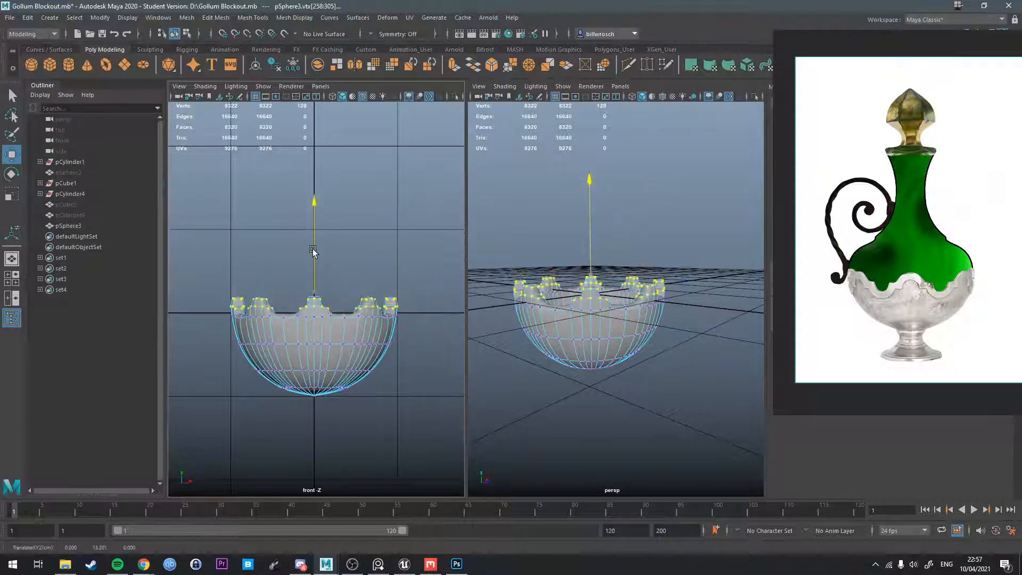
scroll(636, 309, "up", 5)
scroll(636, 308, "down", 4)
key("space")
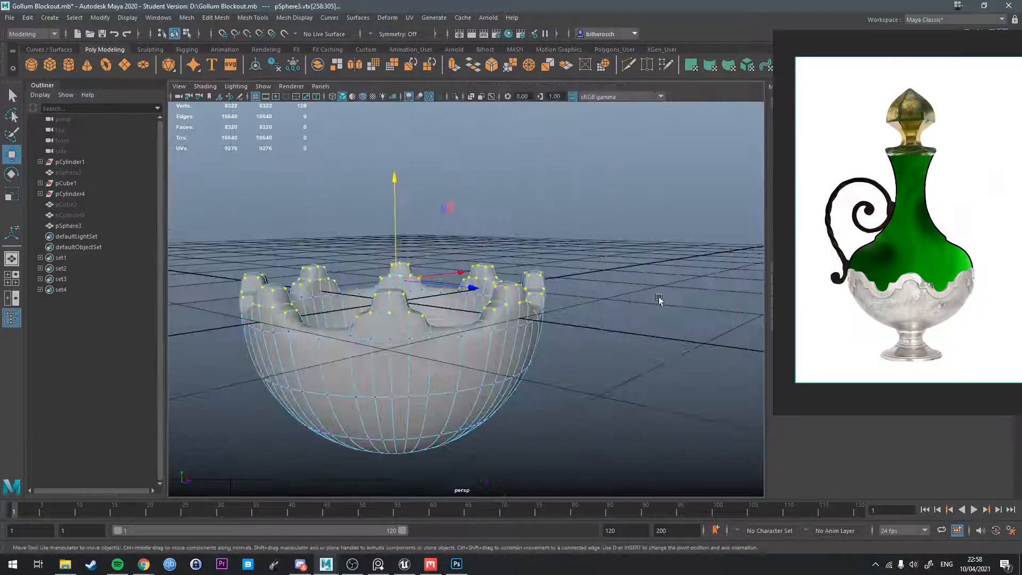
left_click_drag(444, 303, 406, 350, "alt")
middle_click_drag(406, 349, 471, 337, "alt")
Select the middle edges running across the tops of all eight rim tips.
key("q")
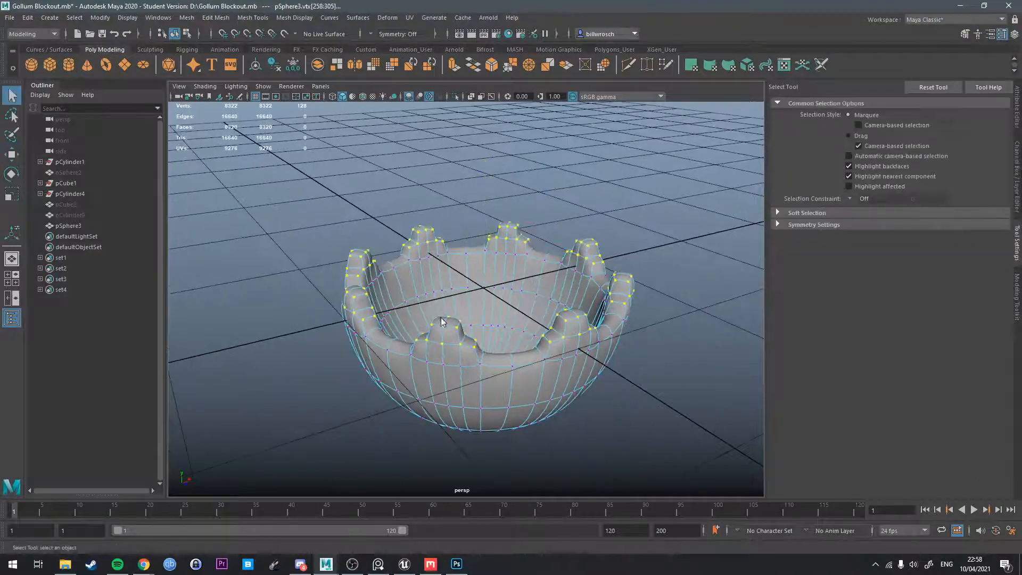
right_click_drag(441, 317, 429, 241)
scroll(424, 347, "up", 5)
left_click(426, 342)
left_click_drag(331, 348, 387, 348, "alt")
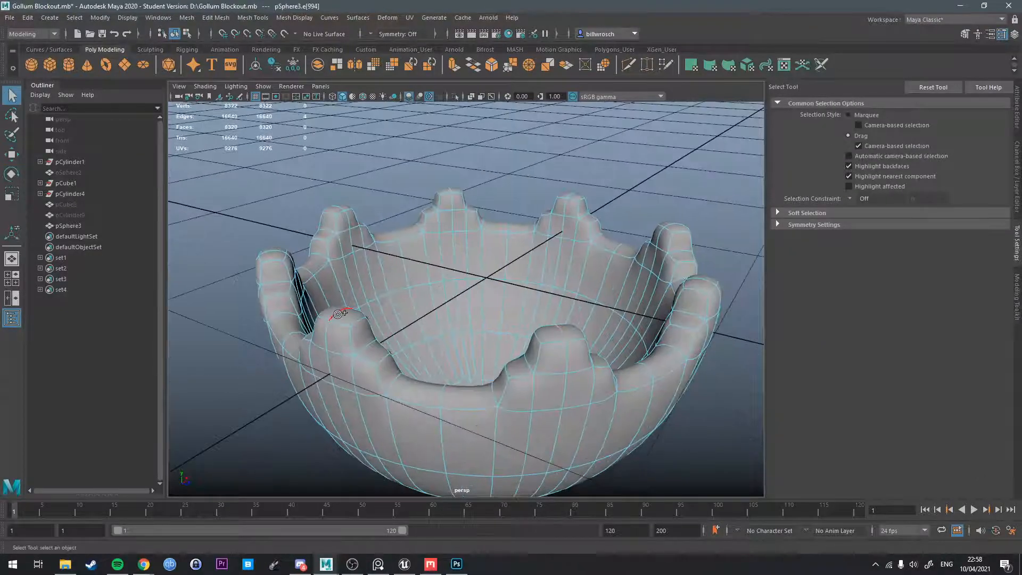
left_click(342, 313, "shift")
left_click_drag(303, 336, 378, 341, "alt")
left_click(307, 326, "shift")
left_click_drag(307, 326, 319, 346, "alt")
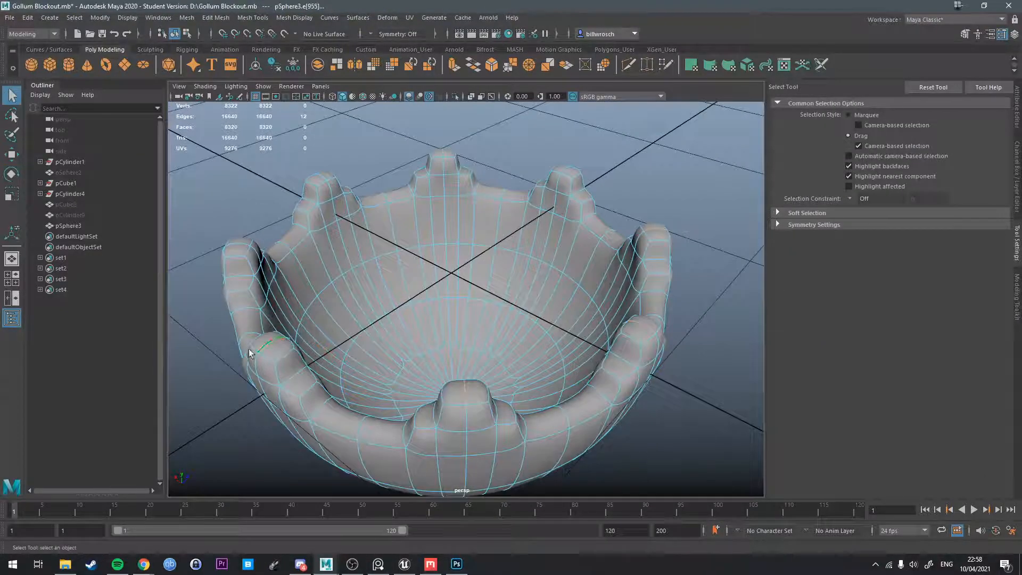
left_click(249, 353, "shift")
left_click_drag(250, 352, 298, 403, "alt")
left_click(224, 359, "shift")
left_click(284, 395, "shift")
left_click(275, 366, "shift")
left_click_drag(276, 366, 317, 347, "alt")
Move the selected middle edges slightly upward to give the rim tips a more rounded peak.
key("w")
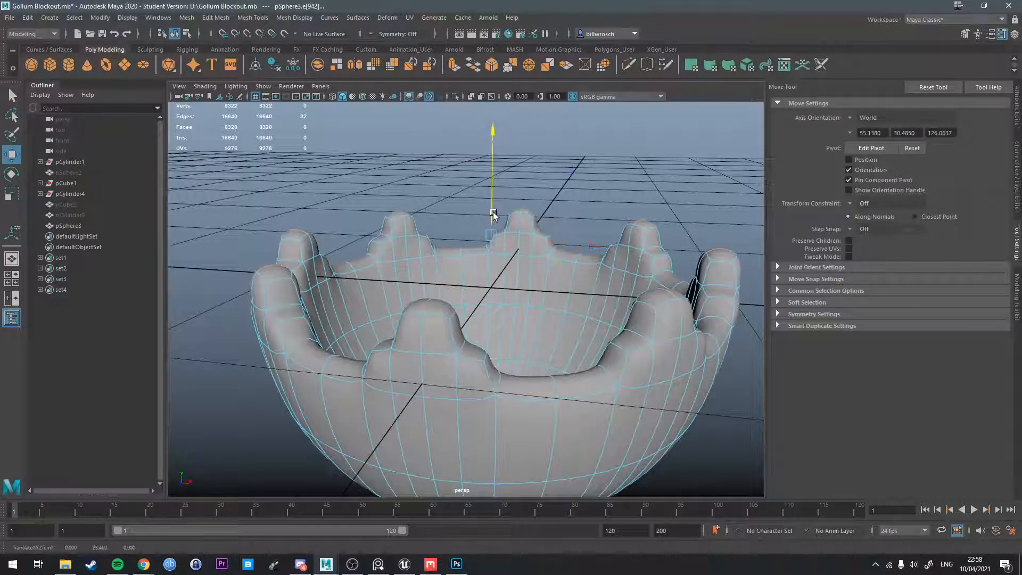
left_click_drag(493, 222, 428, 290, "alt")
key("space")
key("space")
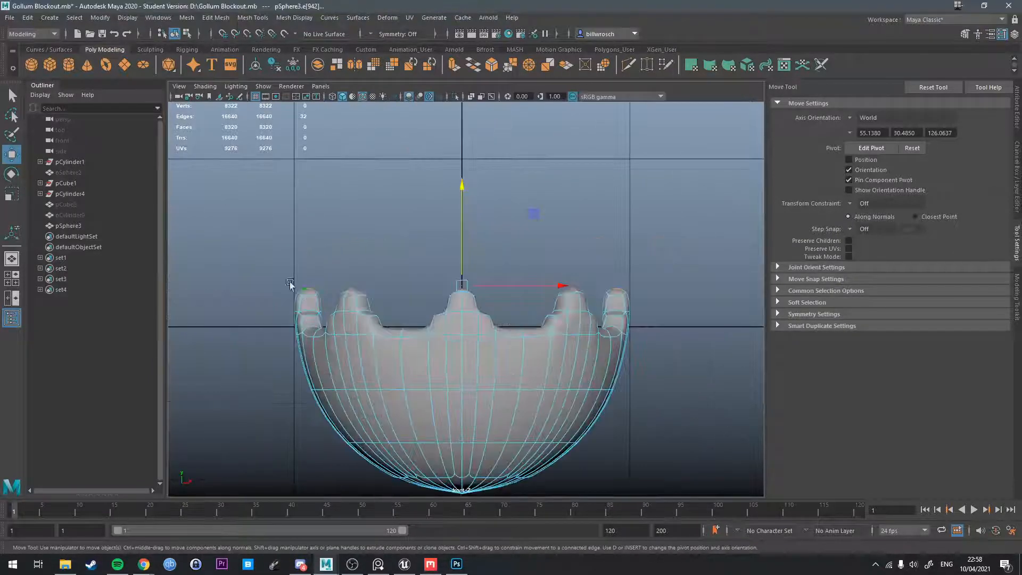
Select the top vertices of all the rim tips in the front view and lower them slightly.
right_click_drag(297, 272, 249, 266)
left_click_drag(254, 238, 676, 312)
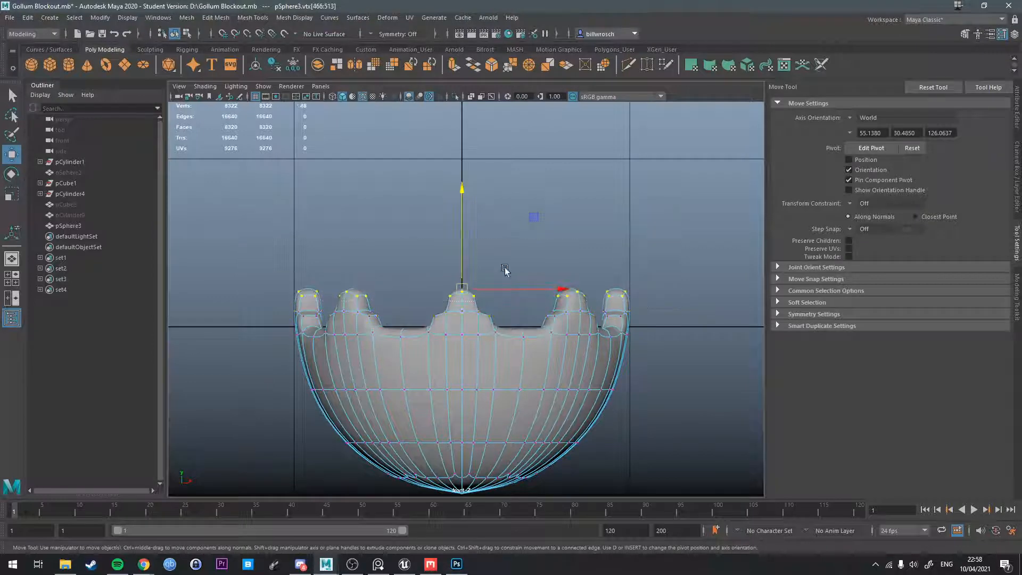
left_click_drag(463, 247, 463, 253)
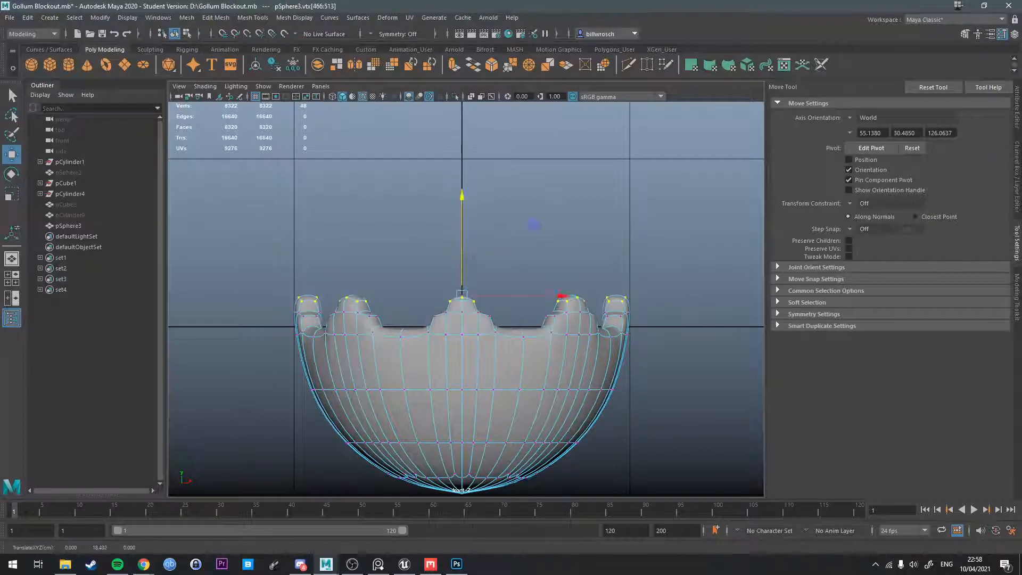
Enlarge the reference image to compare the bowl's scalloped rim with the model.
left_click(378, 564)
scroll(903, 286, "up", 2)
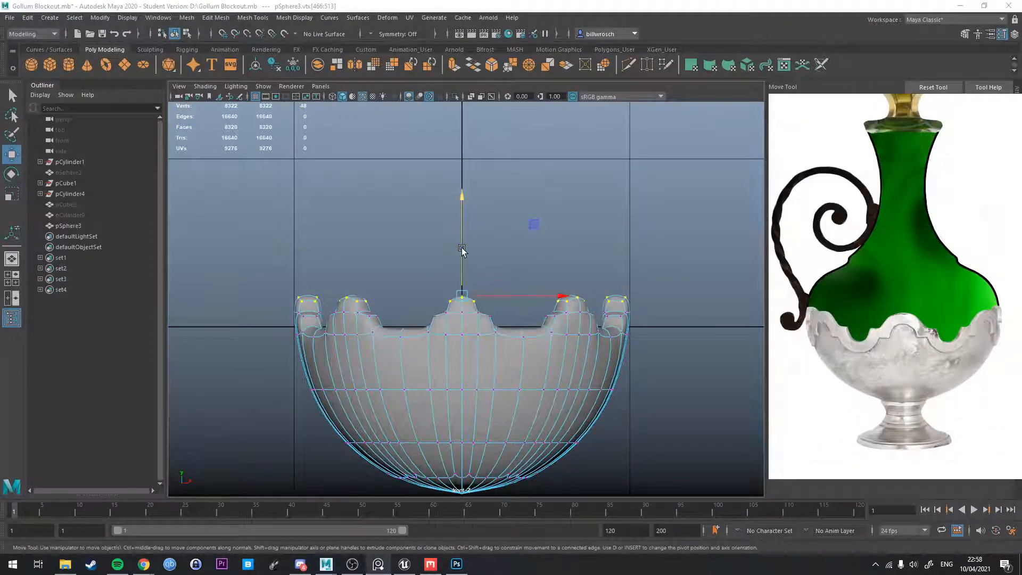
key("q")
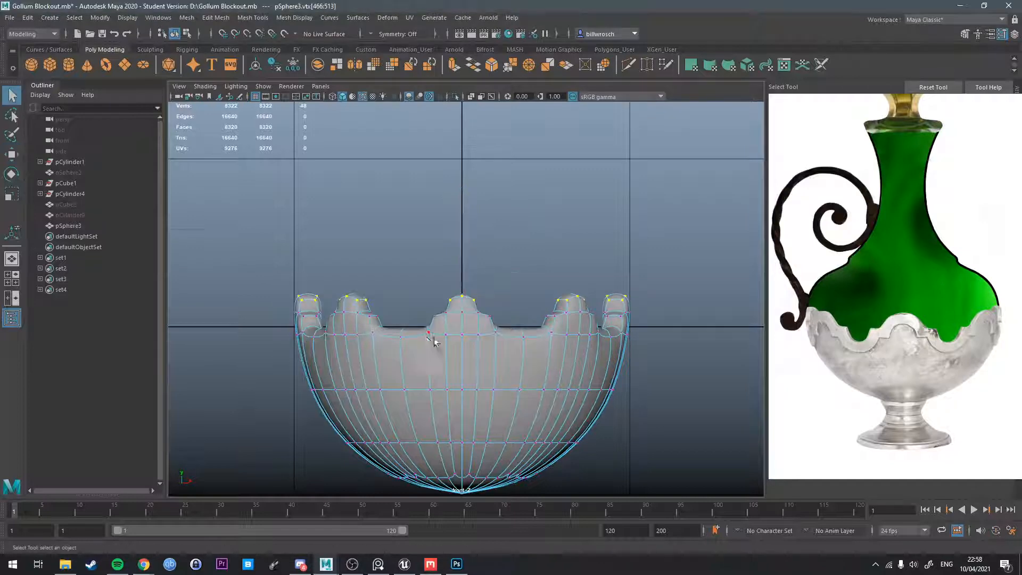
Show the bowl in front and perspective views side by side and switch it to edge selection.
key("space")
left_click_drag(551, 336, 572, 356, "alt")
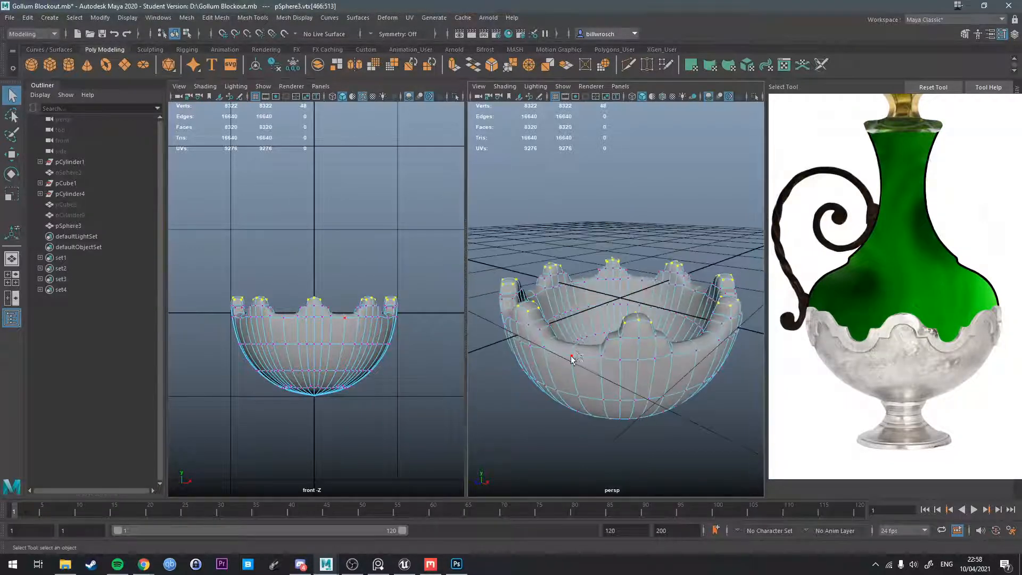
right_click_drag(577, 355, 576, 256)
left_click_drag(575, 268, 543, 318, "alt")
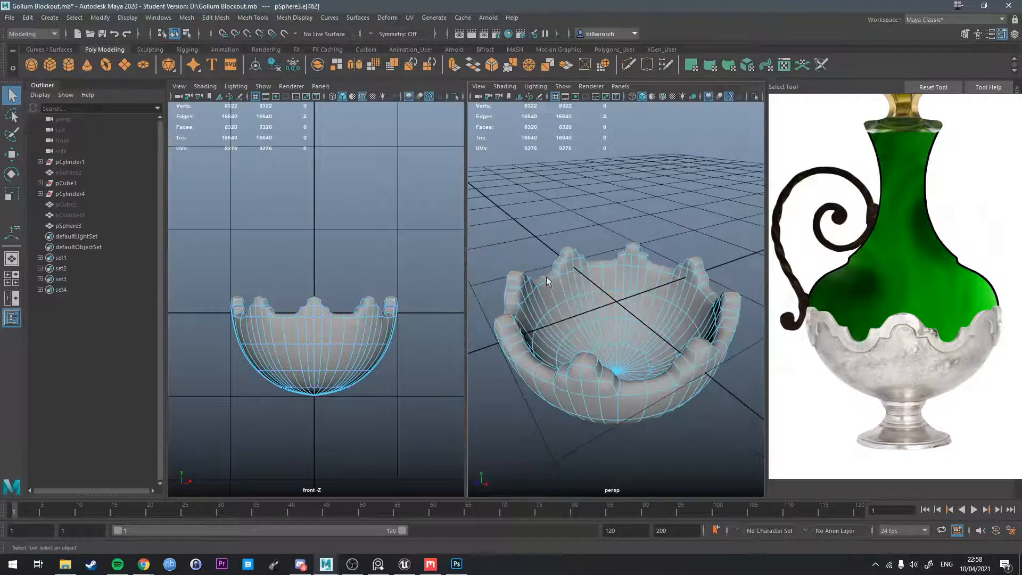
Select the middle edges running across the valleys between all eight rim tips.
double_click(670, 271, "shift")
left_click_drag(672, 274, 724, 313, "alt")
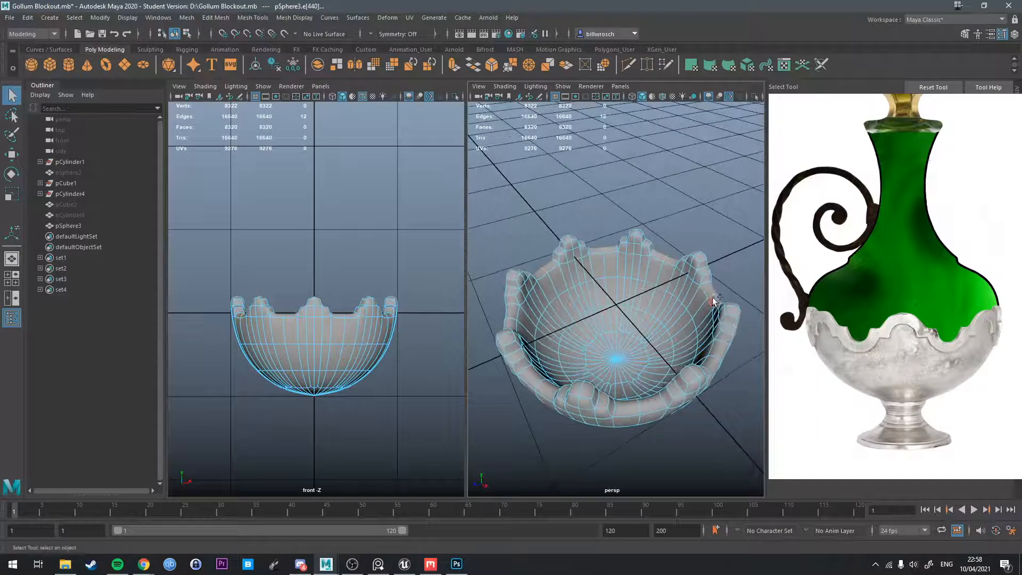
double_click(712, 299, "shift")
left_click_drag(700, 368, 671, 334, "alt")
double_click(672, 369, "shift")
left_click_drag(685, 379, 608, 352, "alt")
double_click(605, 347, "shift")
left_click_drag(511, 364, 593, 380, "alt")
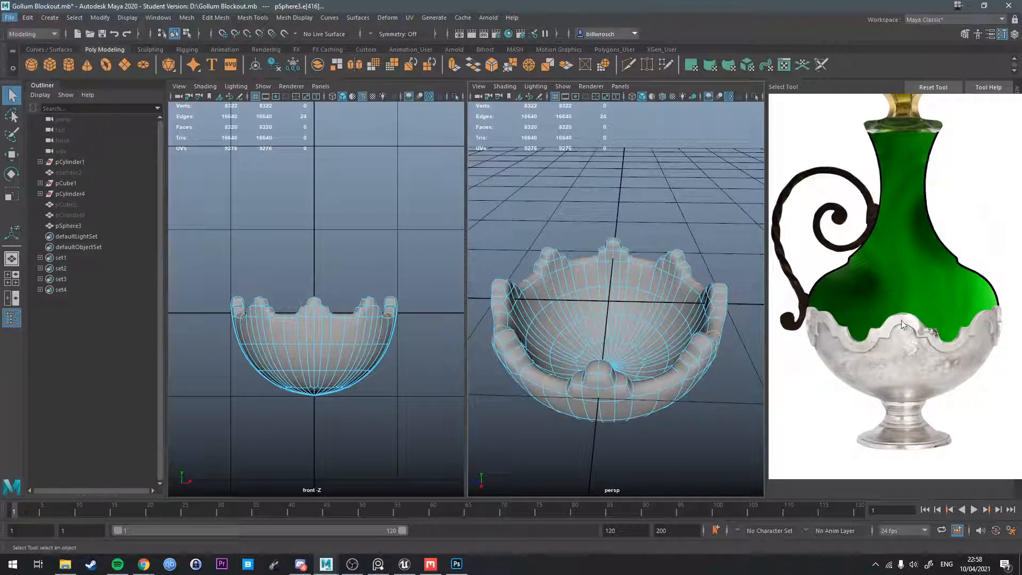
left_click_drag(747, 371, 913, 316, "alt")
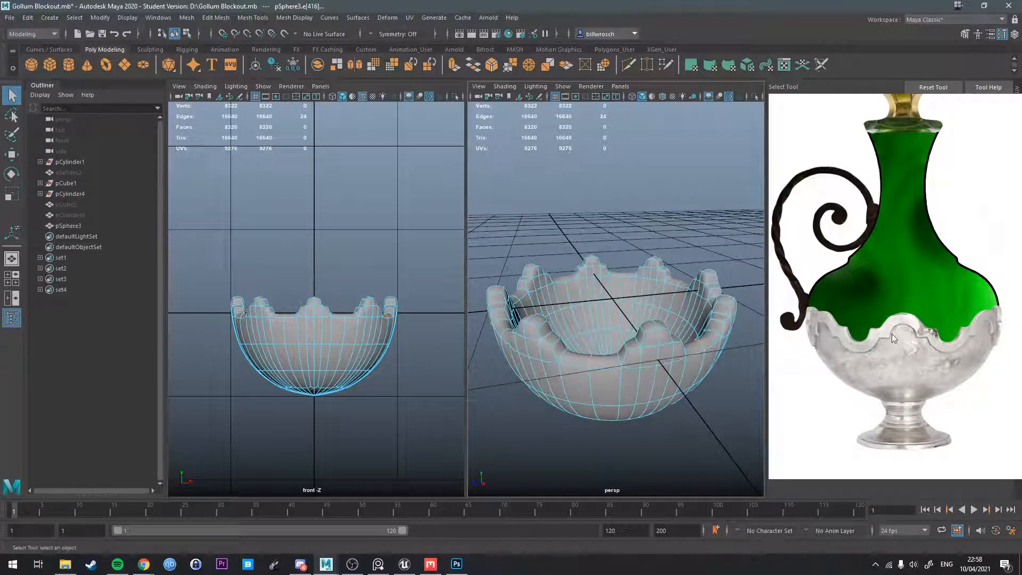
left_click_drag(740, 346, 603, 394, "alt")
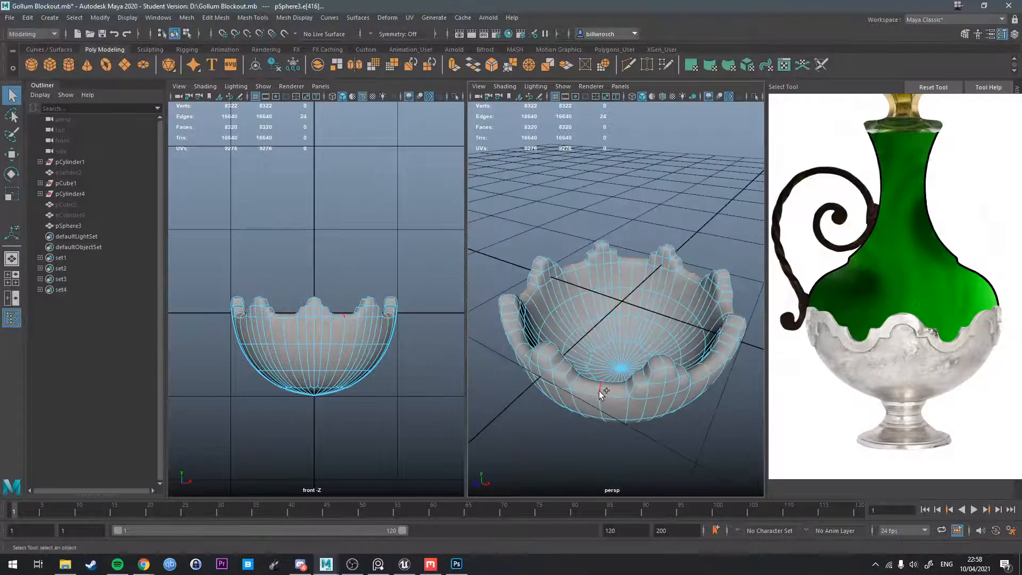
left_click(599, 391, "shift")
left_click_drag(530, 419, 641, 369, "alt")
left_click_drag(589, 403, 879, 342, "alt")
left_click(650, 376, "shift")
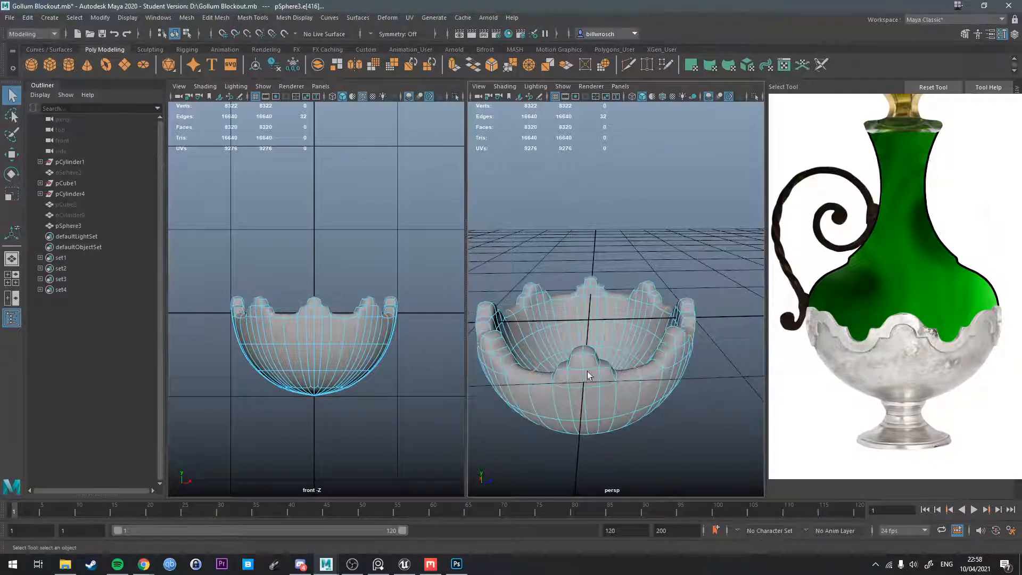
Lower the selected valley edges slightly so the dips between the tips curve down, and return to object selection.
left_click_drag(588, 376, 621, 338, "alt")
key("w")
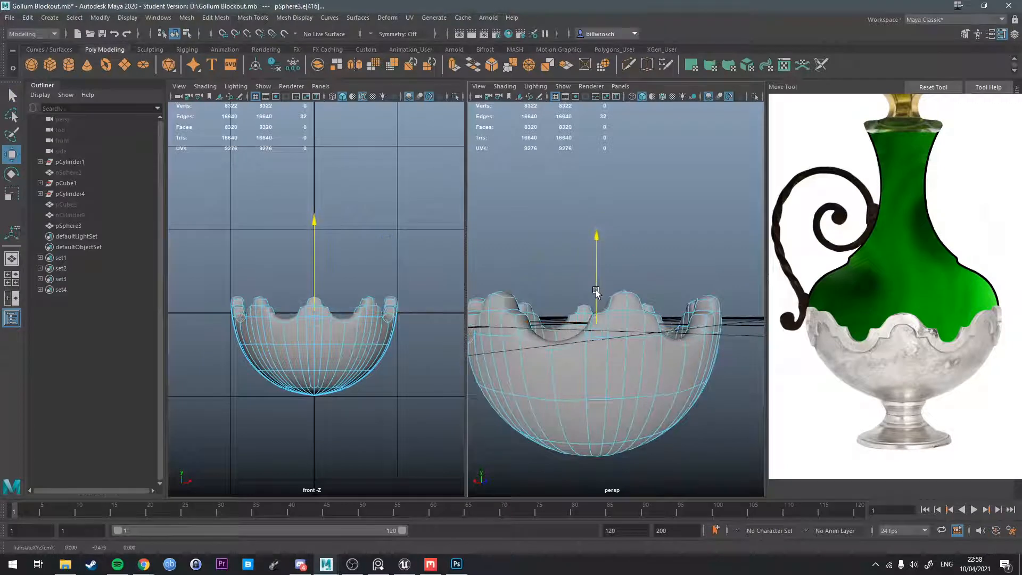
left_click_drag(630, 296, 616, 325, "alt")
key("q")
right_click_drag(616, 323, 671, 254)
left_click_drag(684, 290, 647, 376, "alt")
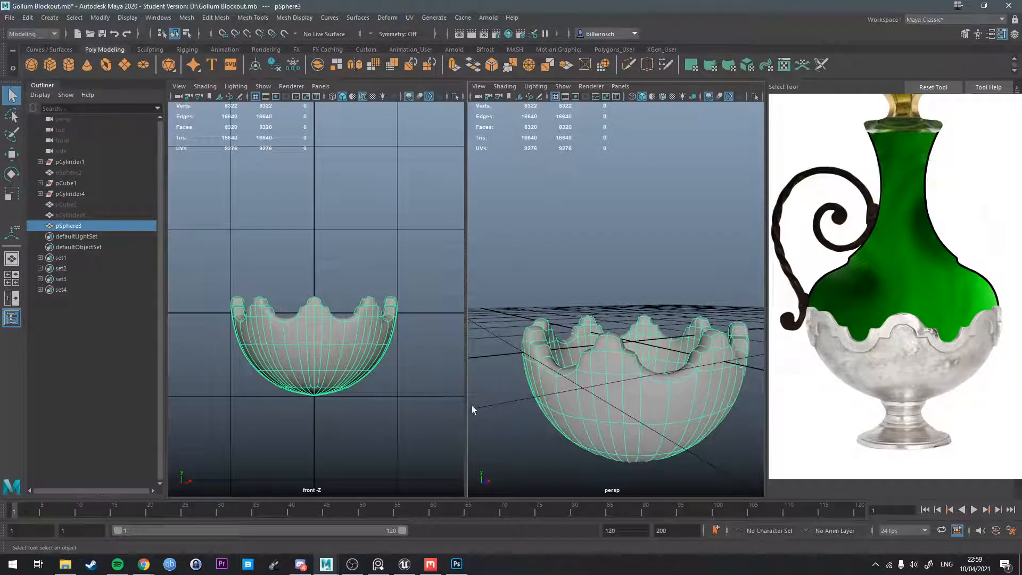
Select the face loop along the top of the scalloped rim and extrude it upward with a thickness of 5.6.
left_click_drag(488, 365, 636, 348, "alt")
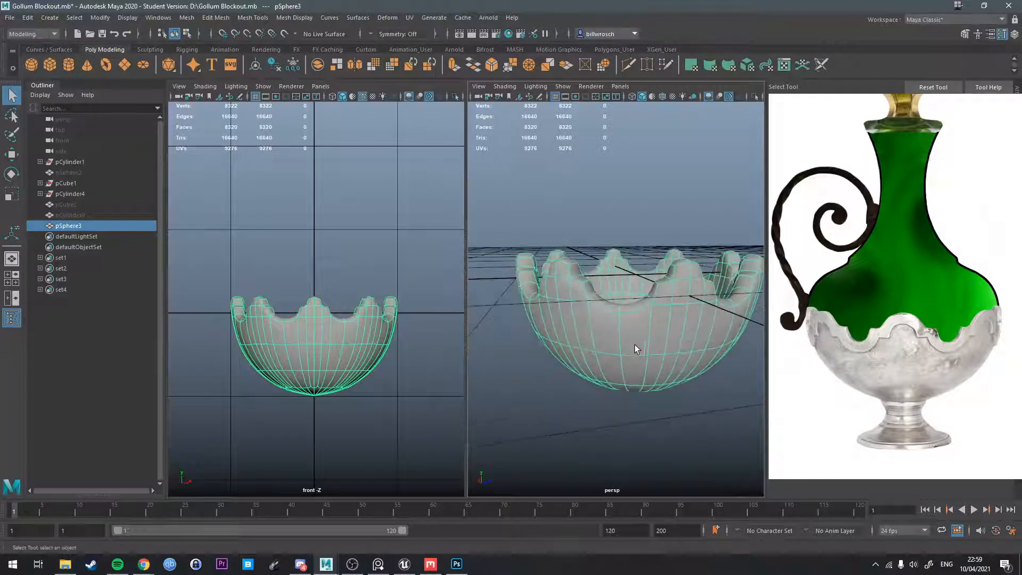
left_click_drag(555, 338, 677, 326, "alt")
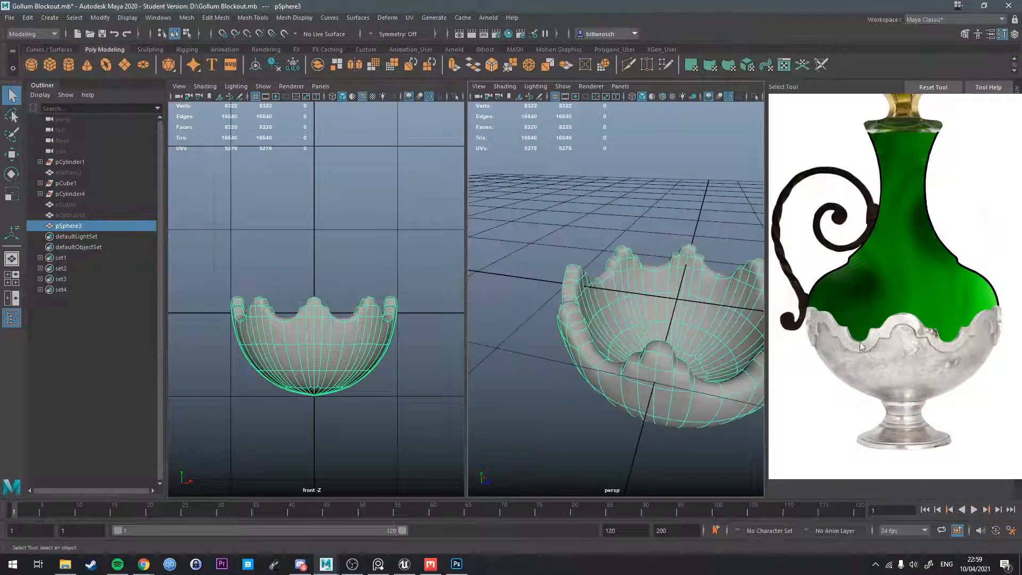
left_click_drag(607, 324, 555, 353, "alt")
right_click_drag(551, 349, 553, 373)
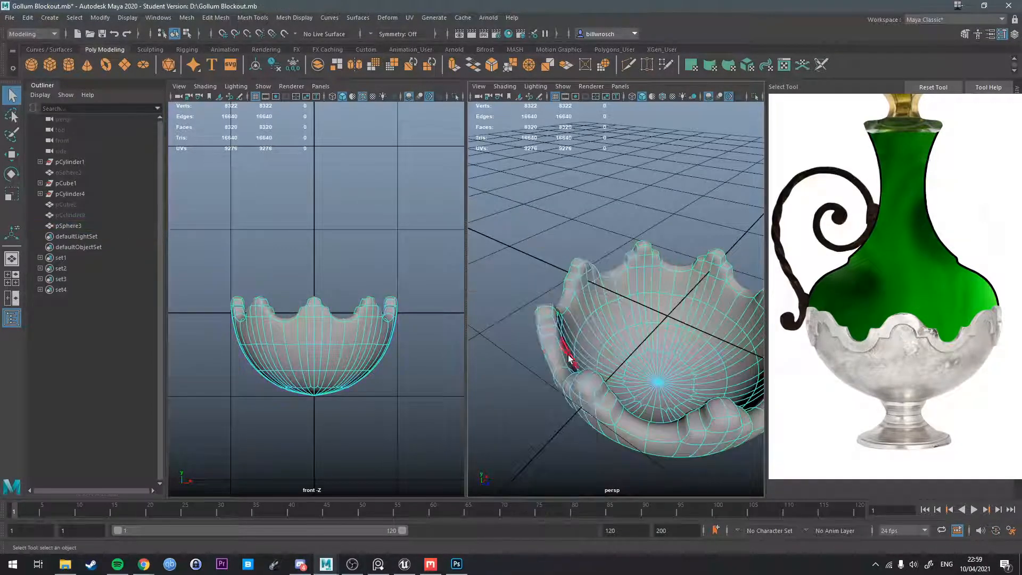
double_click(550, 339, "shift")
left_click_drag(554, 341, 621, 361, "alt")
key("ctrl+e")
left_click_drag(616, 239, 643, 240)
left_click_drag(647, 362, 705, 251, "alt")
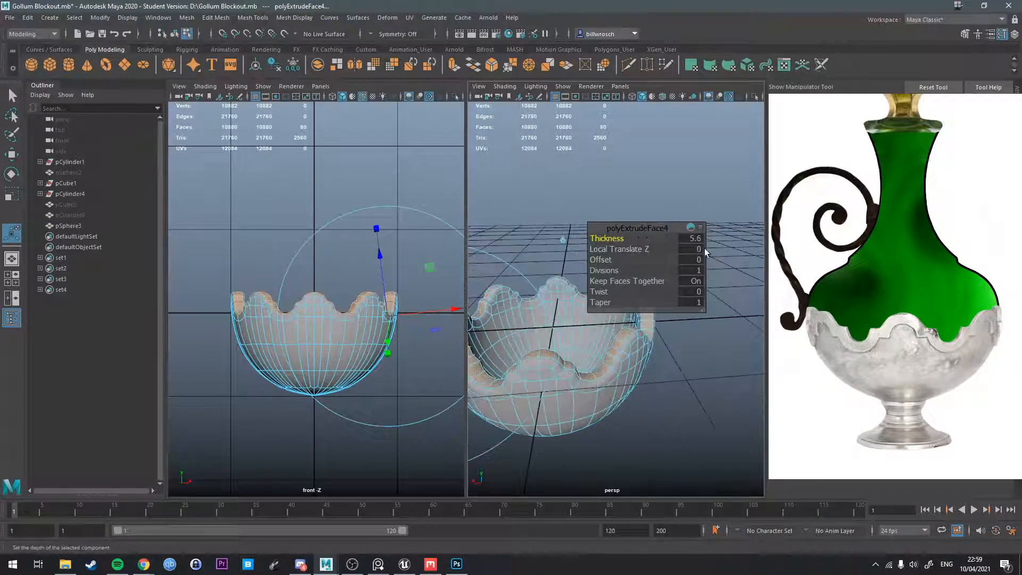
left_click_drag(599, 393, 645, 379, "alt")
key("q")
right_click_drag(628, 352, 665, 246)
Turn off the bowl's smooth preview and examine the extruded rim's geometry from several angles.
key("1")
left_click_drag(692, 366, 629, 358, "alt")
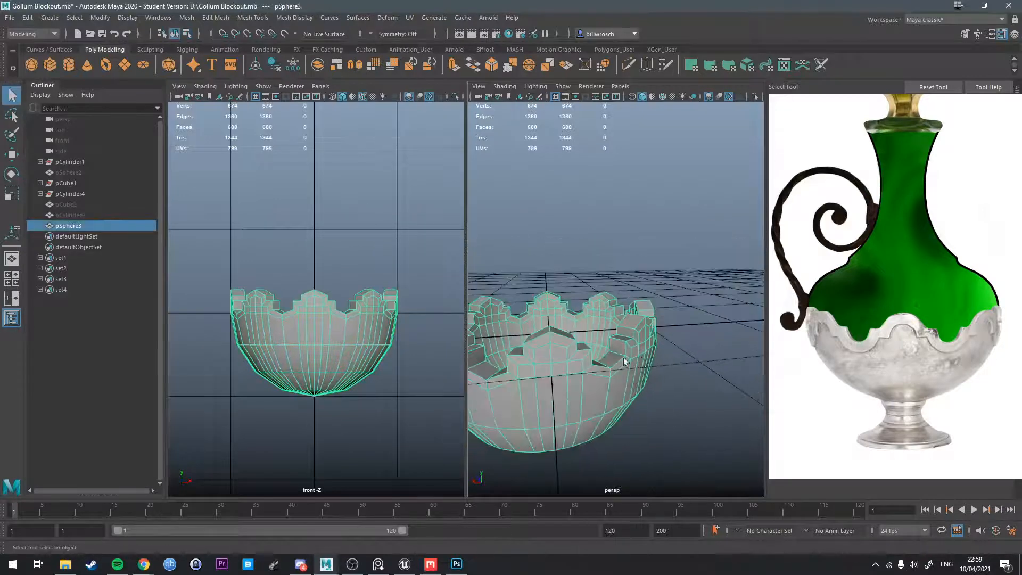
middle_click_drag(630, 358, 681, 332, "alt")
mouse_move(681, 333)
left_mouse_down("alt")
mouse_move(625, 319)
mouse_move(613, 306)
mouse_move(671, 315)
left_mouse_up("alt")
middle_click_drag(672, 315, 689, 292, "alt")
left_click_drag(690, 293, 565, 343, "alt")
middle_click_drag(566, 343, 654, 342, "alt")
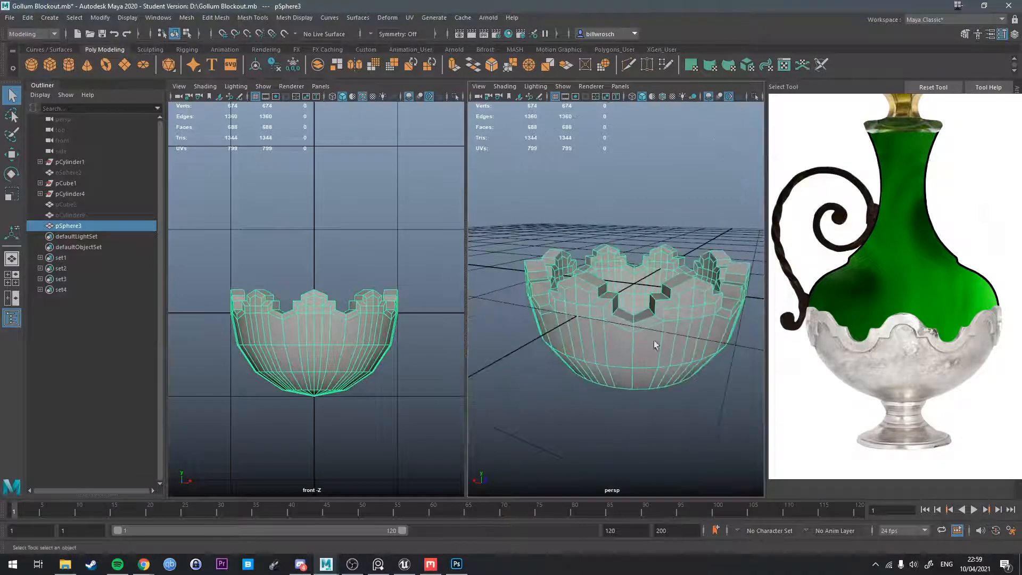
mouse_move(654, 342)
left_mouse_down("alt")
mouse_move(678, 330)
mouse_move(660, 354)
left_mouse_up("alt")
right_click_drag(659, 354, 679, 336, "alt")
Select the outer and inner side face loops of the extruded rim.
right_click_drag(682, 273, 692, 319)
left_click(692, 336)
double_click(682, 342, "shift")
left_click_drag(681, 343, 747, 372, "alt")
left_click_drag(669, 292, 647, 327, "alt")
double_click(712, 243, "shift")
scroll(666, 267, "down", 6)
scroll(612, 293, "up", 8)
Extrude the selected rim side faces with a thickness of 4 to form a lip, and turn the smooth preview back on.
key("ctrl+e")
left_click_drag(612, 238, 642, 247)
type("6")
key("Return")
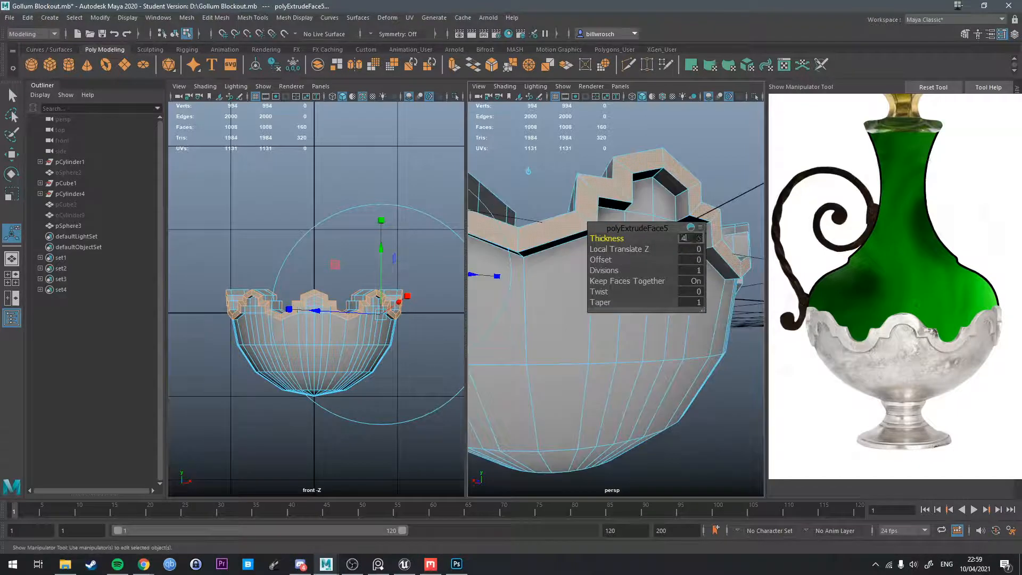
key("Return")
left_click_drag(528, 171, 535, 196, "alt")
right_click_drag(659, 212, 676, 205)
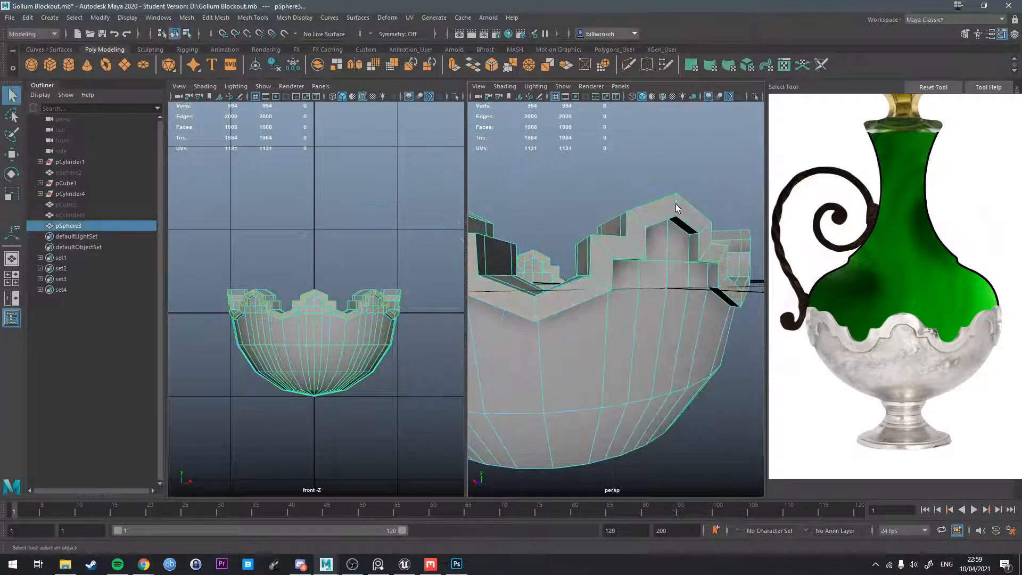
key("3")
Select the middle face loop along the top of the rim and adjust its height slightly.
left_click_drag(711, 406, 717, 277, "alt")
right_click_drag(715, 270, 715, 294)
left_click(714, 273)
double_click(710, 293, "shift")
left_click_drag(710, 293, 596, 294, "alt")
key("w")
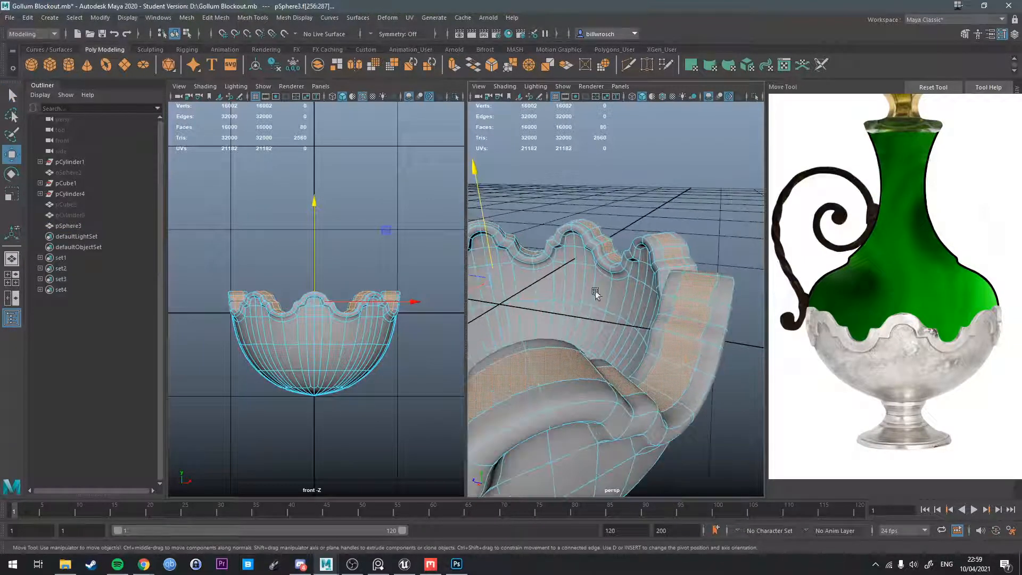
left_click_drag(487, 255, 620, 282, "alt")
key("q")
Insert edge loops around the rim lip to sharpen its edges in the smooth preview.
right_click_drag(620, 280, 629, 275)
left_click_drag(627, 287, 689, 320, "alt")
mouse_move(688, 319)
right_mouse_down()
mouse_move(669, 297)
mouse_move(619, 320)
mouse_move(699, 332)
right_mouse_up()
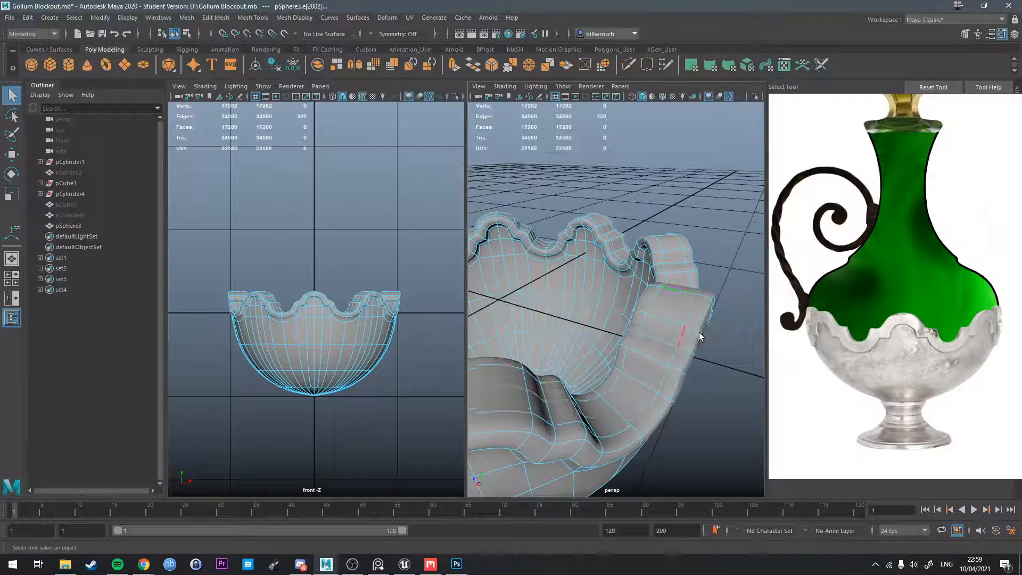
left_click_drag(699, 333, 545, 240, "alt")
left_click(651, 289)
key("g")
key("g")
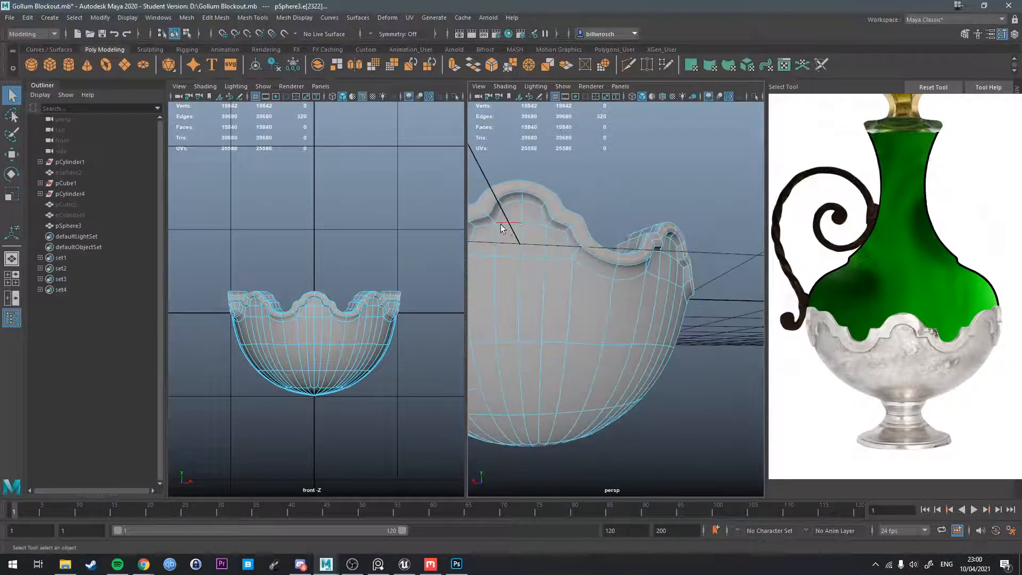
Insert three more supporting edge loops around the outer side and underside of the rim lip.
left_click(490, 219)
key("g")
left_click_drag(489, 218, 634, 319, "alt")
scroll(673, 325, "up", 5)
left_click(593, 265)
key("g")
left_click(566, 241)
key("g")
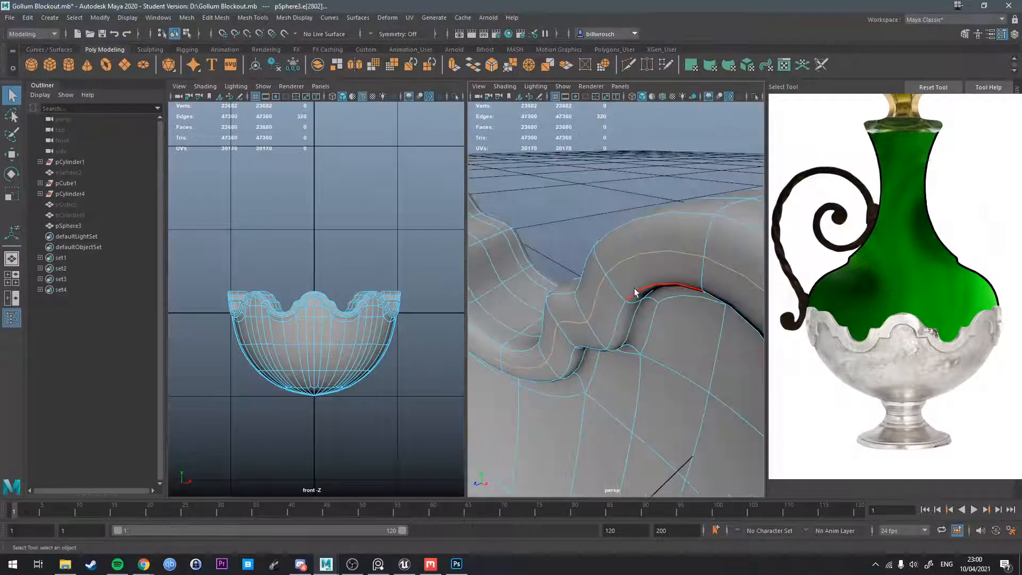
Deselect the bowl and compare its smoothed scalloped rim with the reference image.
right_click_drag(636, 270, 664, 249)
left_click(646, 210)
scroll(645, 211, "down", 6)
left_click_drag(642, 215, 614, 310, "alt")
scroll(573, 311, "down", 5)
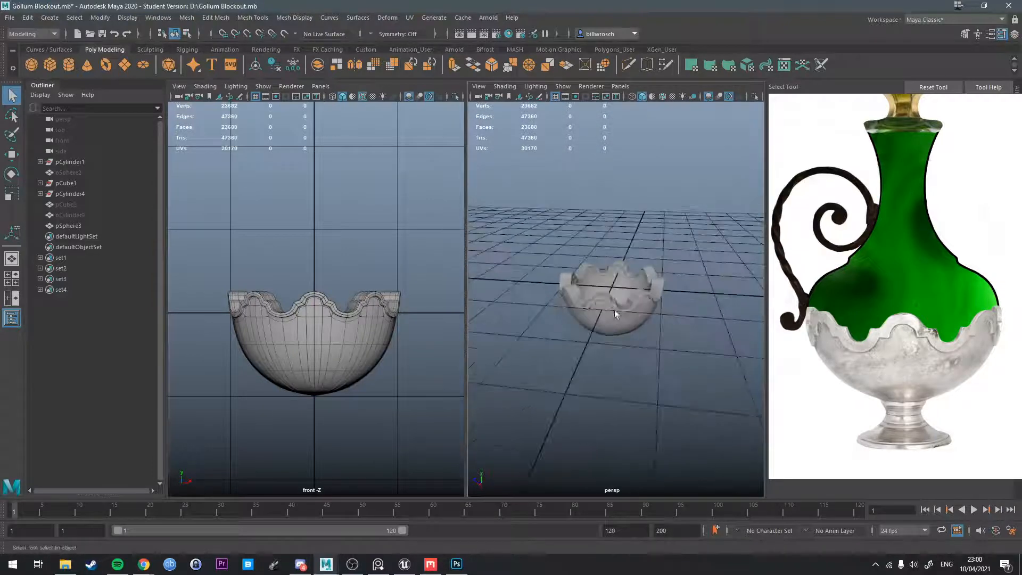
scroll(614, 310, "up", 4)
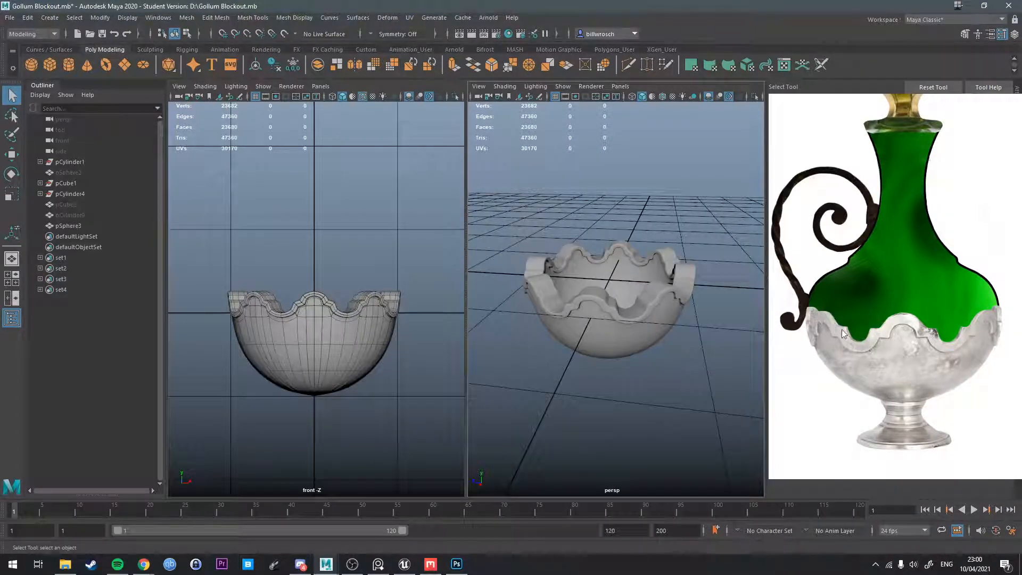
mouse_move(587, 354)
left_mouse_down("alt")
mouse_move(520, 352)
mouse_move(577, 341)
mouse_move(536, 336)
mouse_move(593, 366)
mouse_move(602, 352)
left_mouse_up("alt")
Select the faces surrounding the centre point at the bowl's bottom and turn off the smooth preview.
left_click(580, 335)
scroll(609, 334, "up", 6)
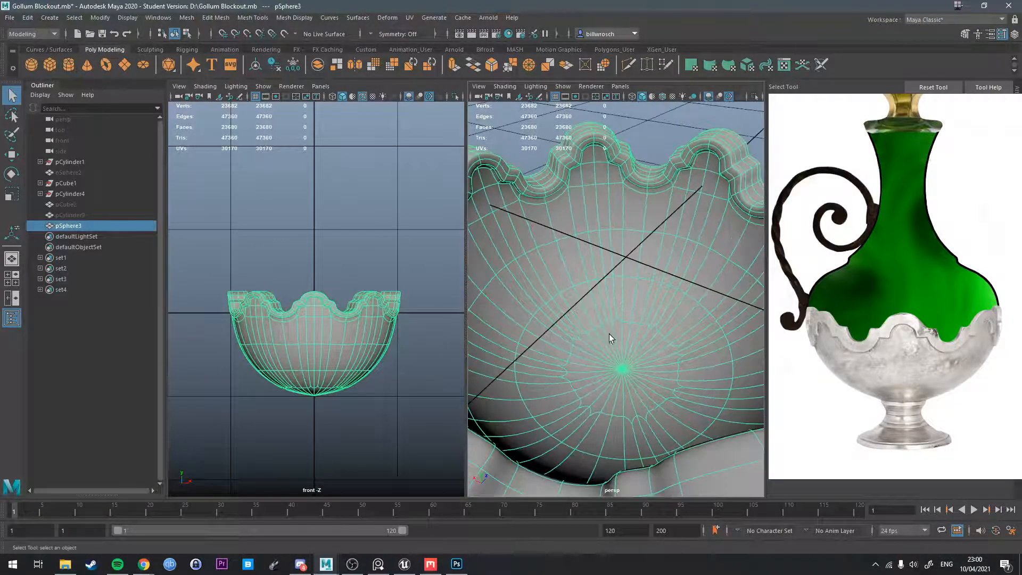
right_click_drag(609, 334, 609, 351)
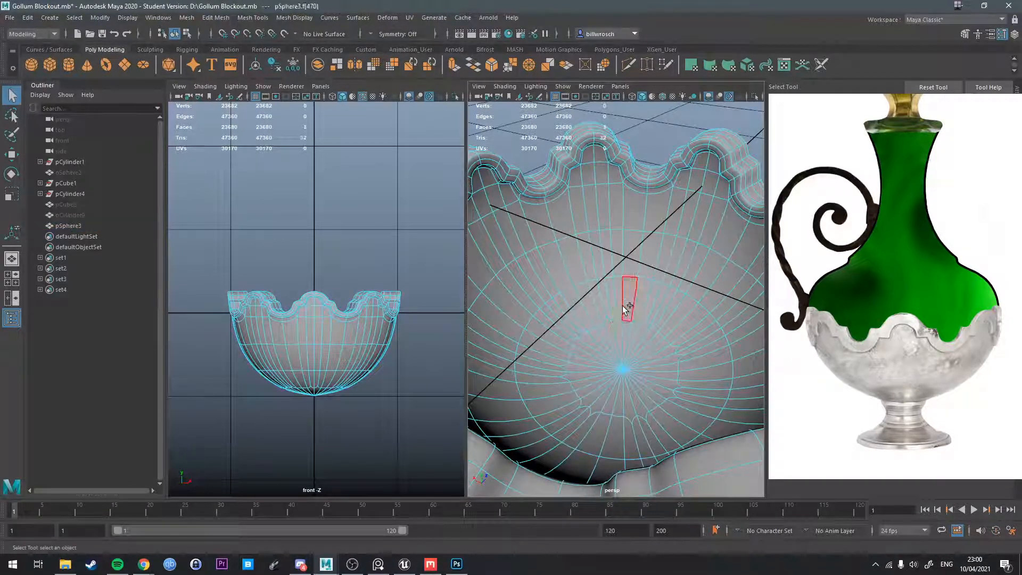
left_click(623, 306, "shift")
left_click_drag(621, 305, 631, 374, "alt")
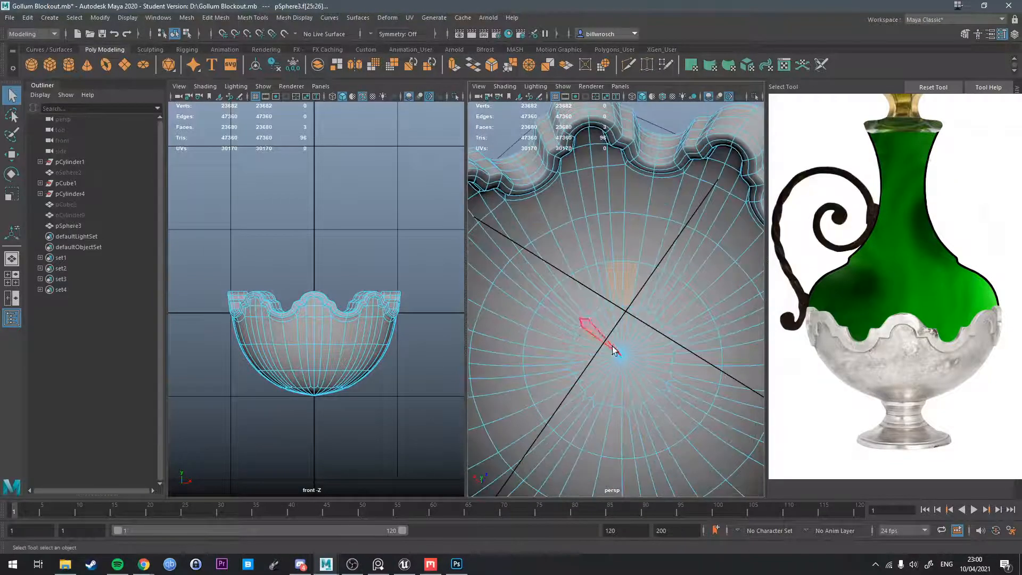
scroll(607, 381, "down", 5)
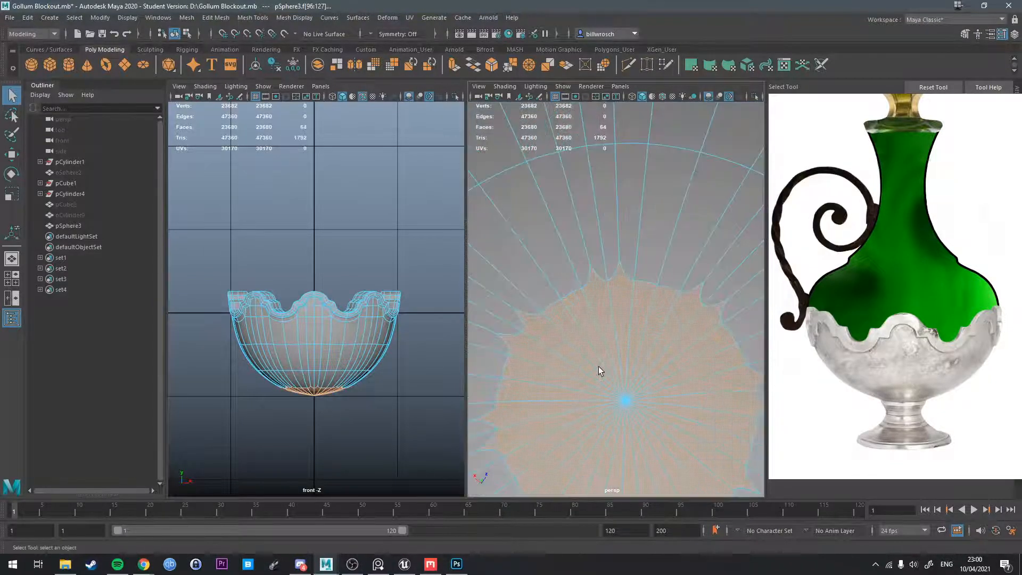
key("1")
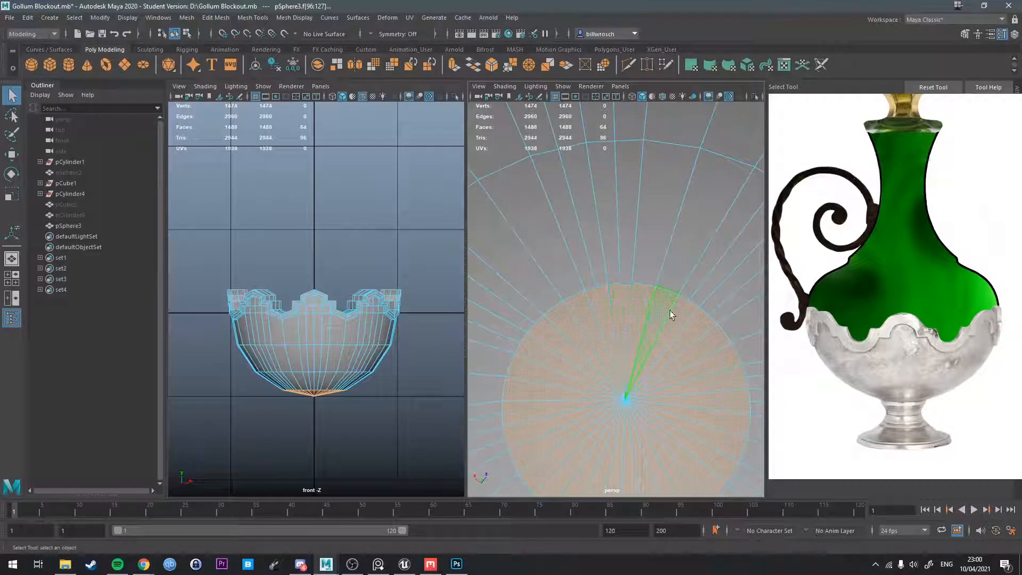
Triangulate the selected faces at the centre of the bowl's bottom.
left_click_drag(710, 419, 608, 289, "alt")
scroll(602, 325, "down", 6)
left_click_drag(602, 325, 621, 284, "alt")
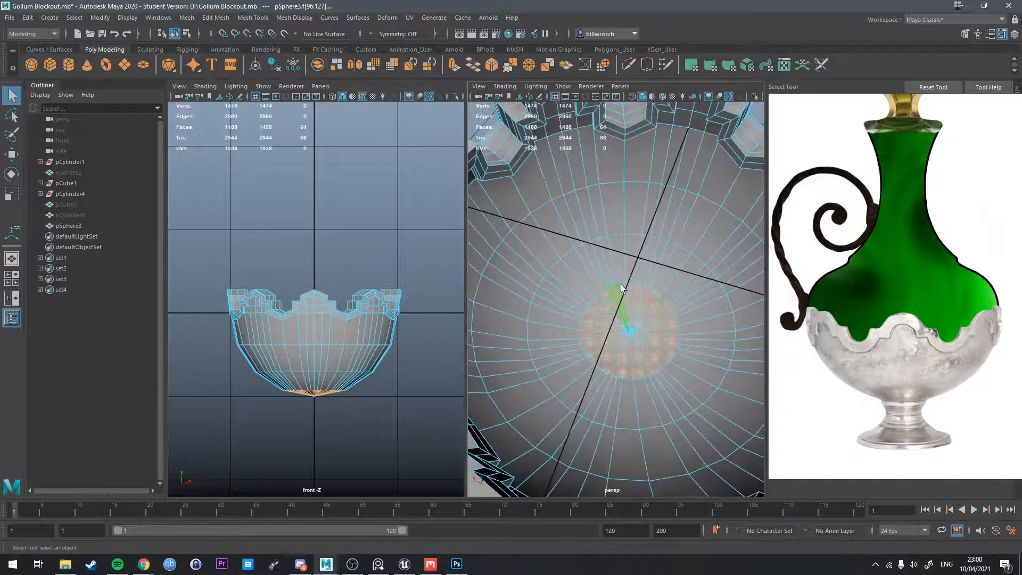
left_click_drag(615, 333, 622, 350, "alt")
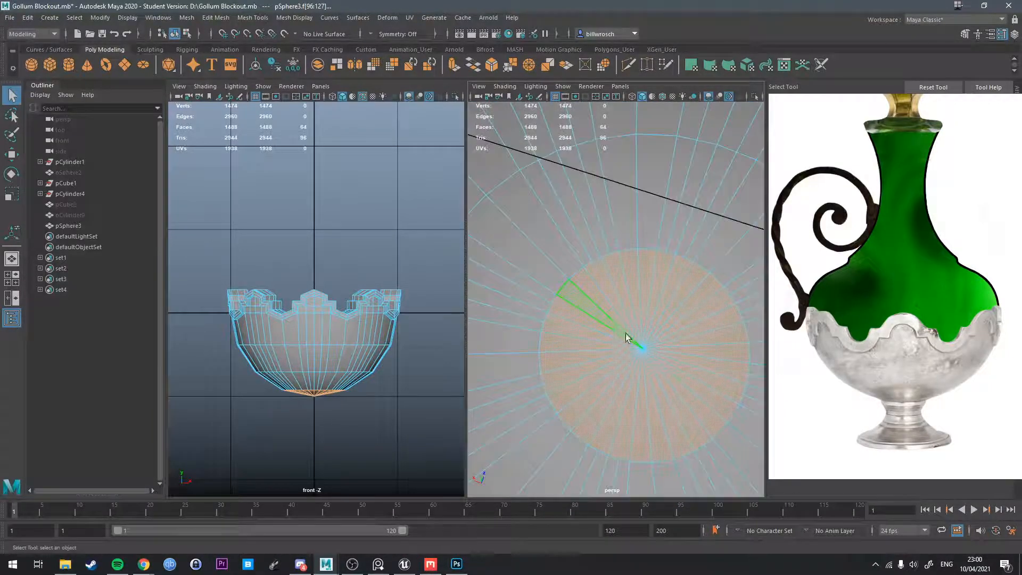
right_click_drag(632, 313, 618, 427, "shift")
left_click_drag(621, 430, 642, 408, "alt")
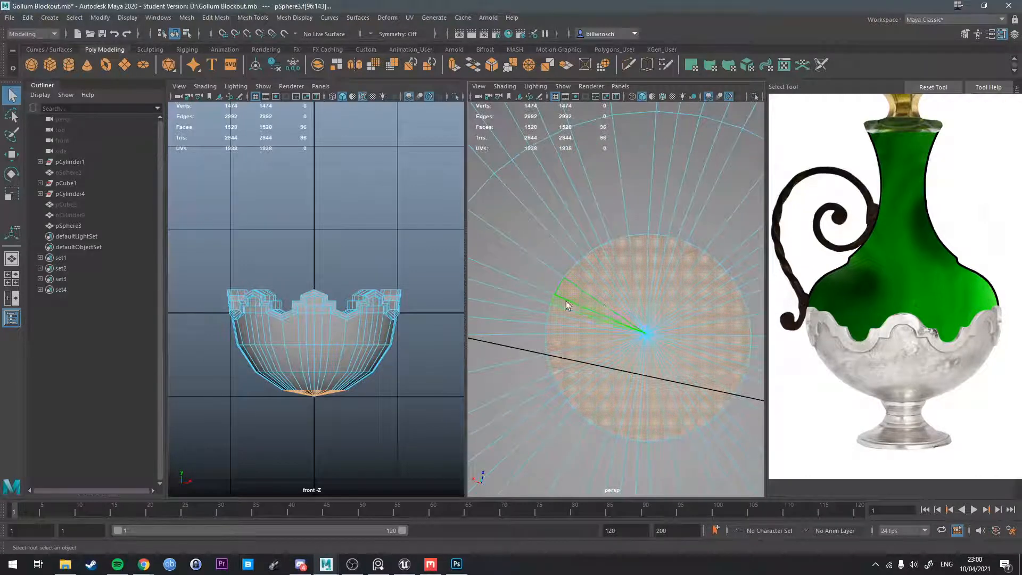
Inspect the triangulated centre and select faces across the bowl's inner bottom.
left_click_drag(584, 299, 636, 369, "alt")
key("f")
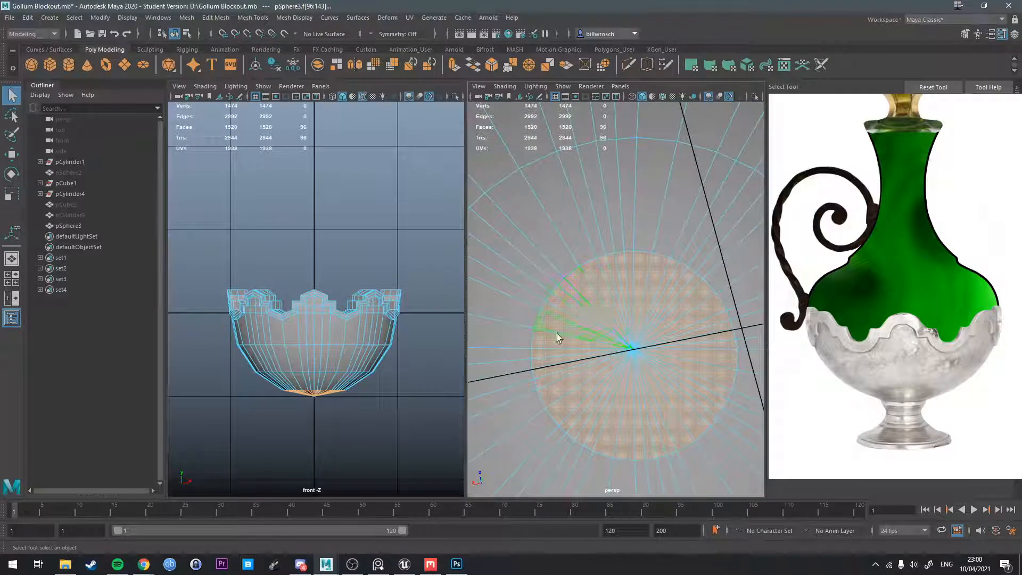
right_click_drag(621, 292, 625, 323)
key("f")
scroll(616, 318, "up", 6)
right_click_drag(602, 271, 605, 303)
key("Tab")
mouse_move(627, 330)
left_mouse_down()
mouse_move(638, 330)
mouse_move(587, 369)
mouse_move(659, 382)
mouse_move(629, 371)
left_mouse_up()
left_click_drag(620, 412, 608, 400)
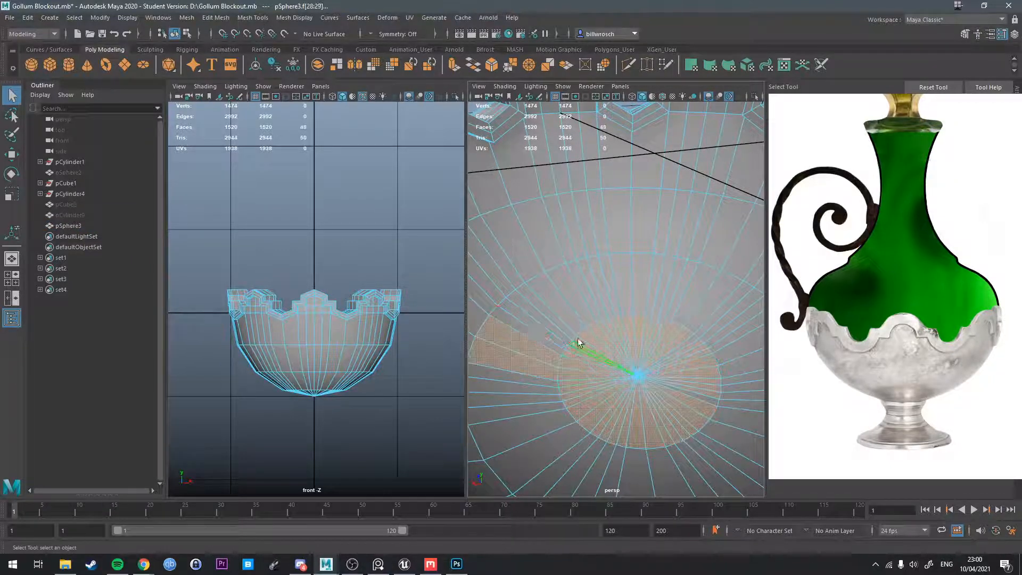
Select the ring of faces around the centre point of the bowl's inner bottom.
left_click(566, 328)
double_click(562, 323, "shift")
left_click_drag(562, 323, 580, 288, "alt")
scroll(571, 284, "down", 6)
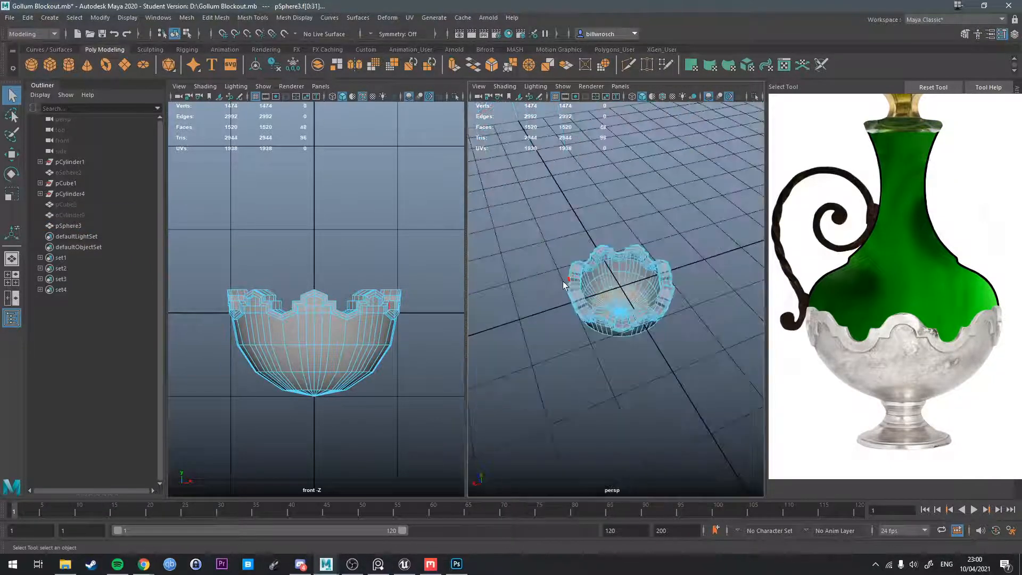
scroll(598, 333, "up", 6)
middle_click_drag(566, 282, 640, 294, "alt")
left_click_drag(646, 289, 653, 347, "alt")
left_click_drag(668, 300, 655, 327, "alt")
left_click(646, 341)
Grow the face selection from the inner bottom ring until it covers the bowl's whole interior.
right_click(662, 329, "shift")
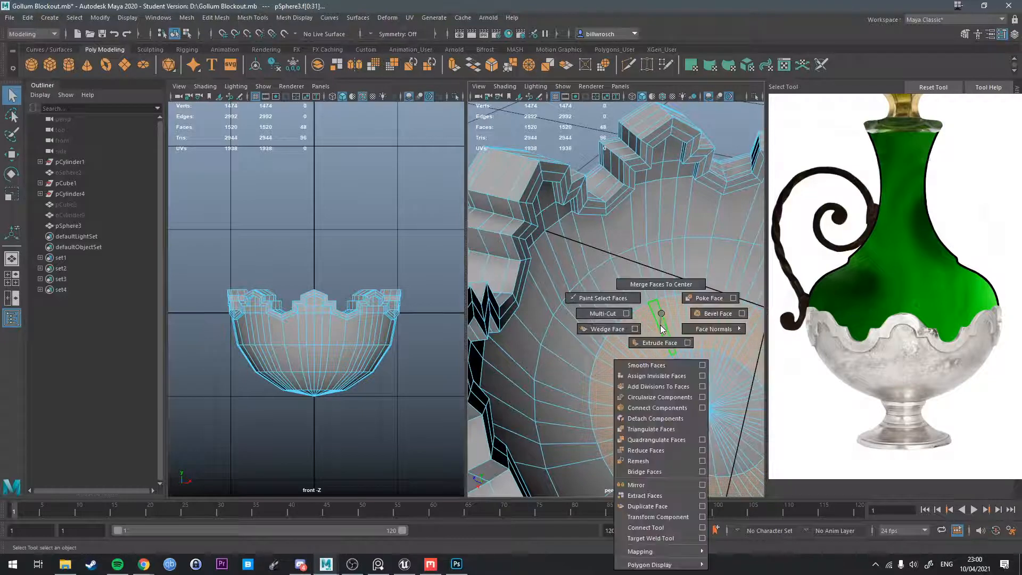
right_click(660, 321, "ctrl")
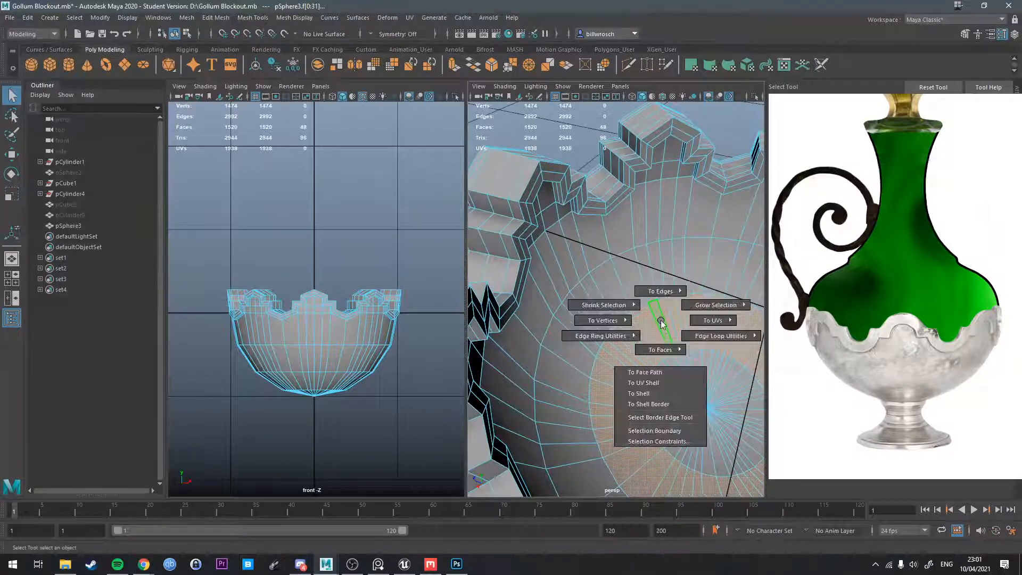
right_click_drag(718, 311, 764, 290, "ctrl")
key("shift+period")
key("shift+period")
key("shift+period")
key("shift+period")
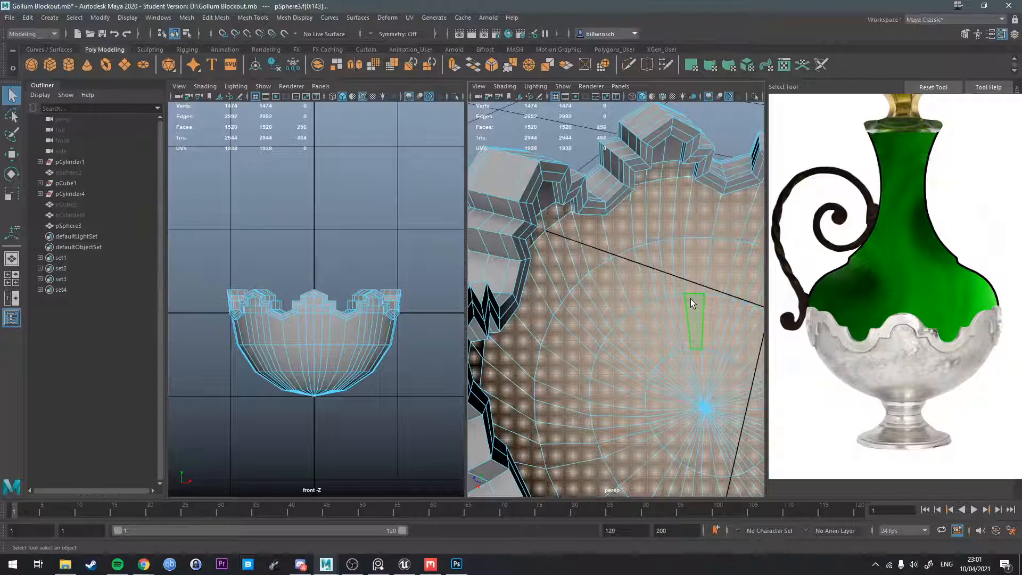
key("shift+period")
key("shift+period")
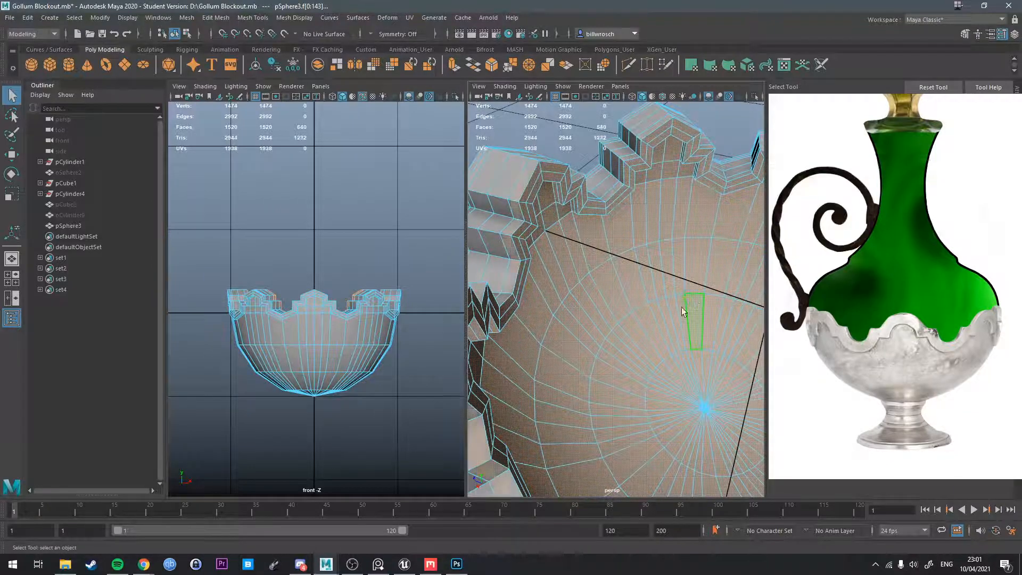
Scale the selected interior faces of the bowl and turn on the smooth preview.
scroll(685, 312, "down", 5)
mouse_move(685, 312)
left_mouse_down("alt")
mouse_move(660, 324)
mouse_move(656, 343)
mouse_move(643, 319)
mouse_move(668, 304)
left_mouse_up("alt")
key("r")
left_click_drag(598, 368, 579, 371, "alt")
key("3")
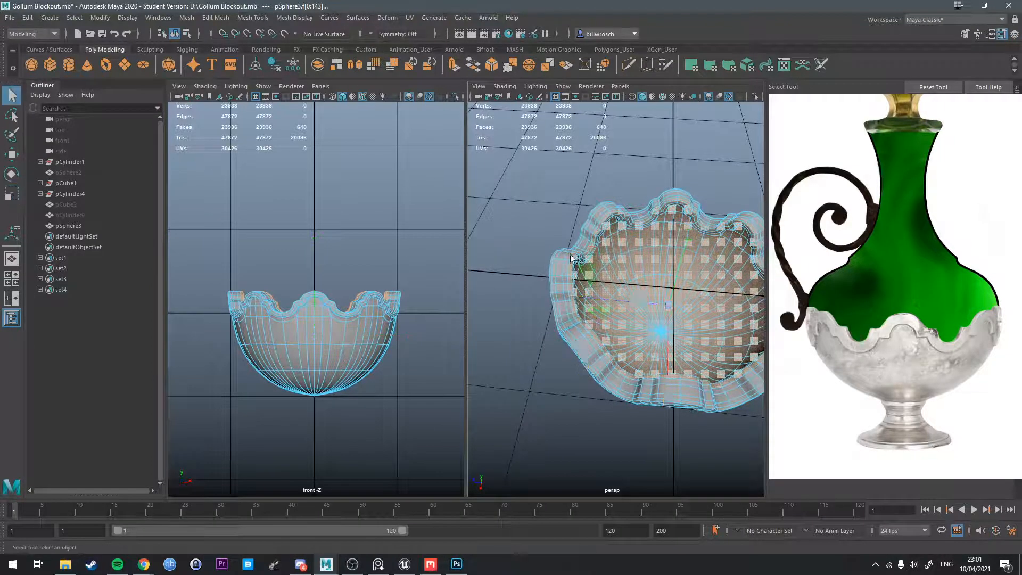
Delete one edge loop running around the bowl's scalloped rim.
left_click_drag(570, 259, 554, 226, "alt")
scroll(555, 226, "up", 6)
middle_click_drag(555, 225, 582, 265, "alt")
left_click_drag(582, 265, 666, 266, "alt")
right_click(602, 250)
key("Delete")
Reselect the ring of faces around the inner bottom on the smoothed bowl.
scroll(609, 245, "down", 6)
right_click_drag(672, 269, 675, 300)
middle_click_drag(697, 334, 624, 343, "alt")
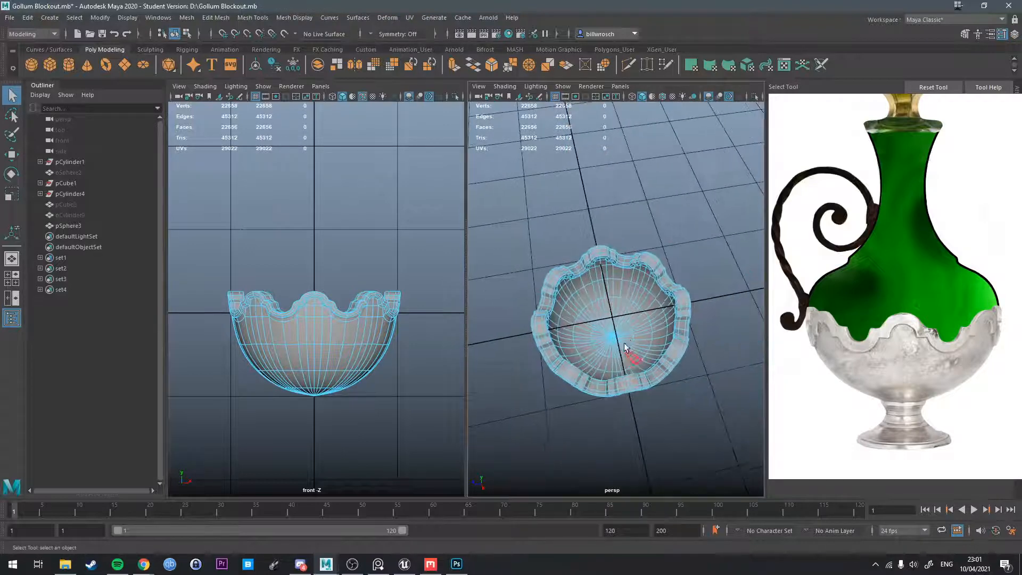
scroll(623, 342, "up", 5)
double_click(580, 330, "shift")
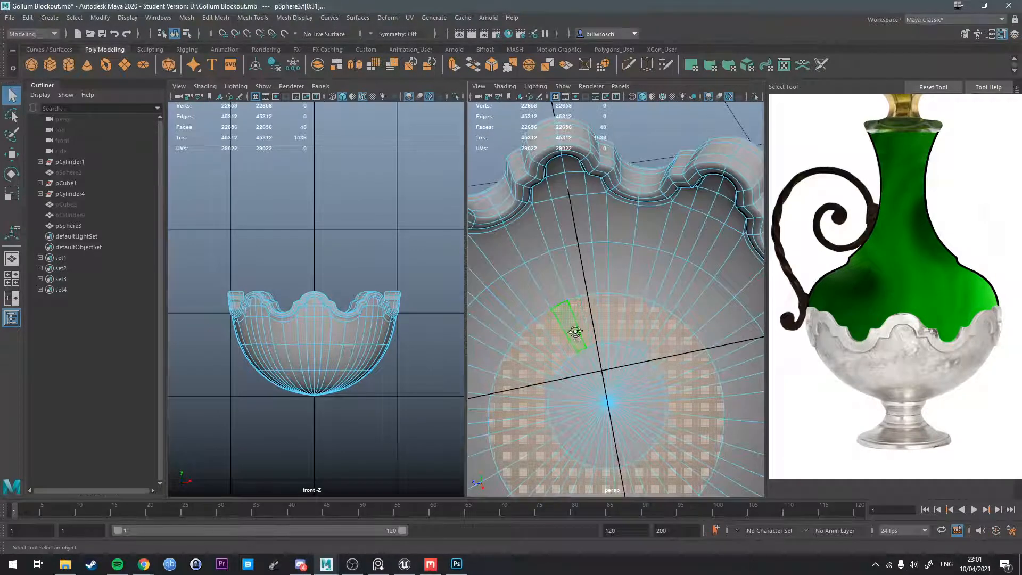
left_click_drag(571, 329, 585, 329, "alt")
Maximize the perspective view and grow the selection again to include all interior faces up to the rim.
right_click_drag(590, 327, 650, 308, "shift")
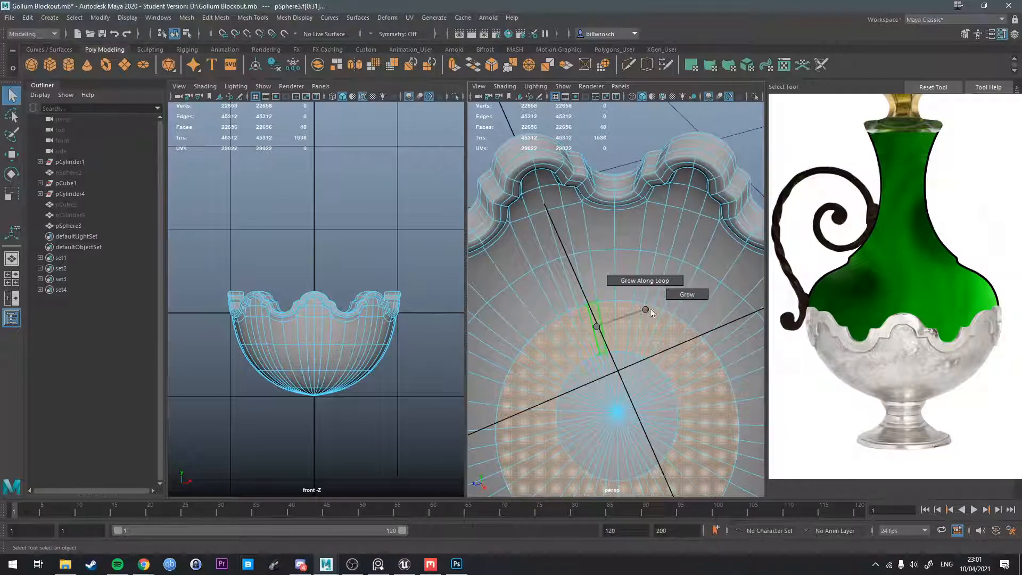
key("space")
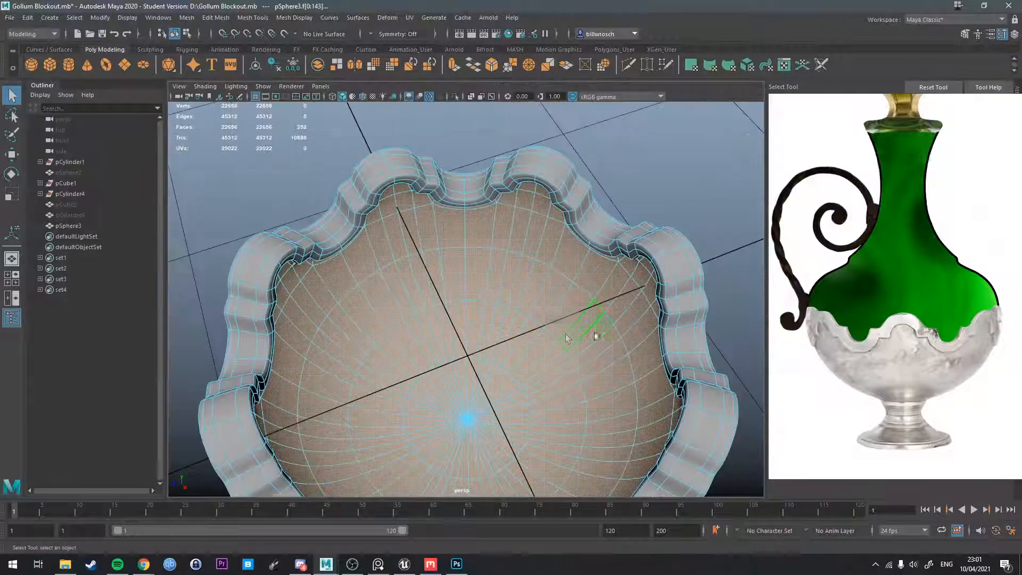
key("space")
scroll(531, 335, "down", 3)
left_click_drag(524, 335, 503, 335, "alt")
key("g")
key("g")
key("g")
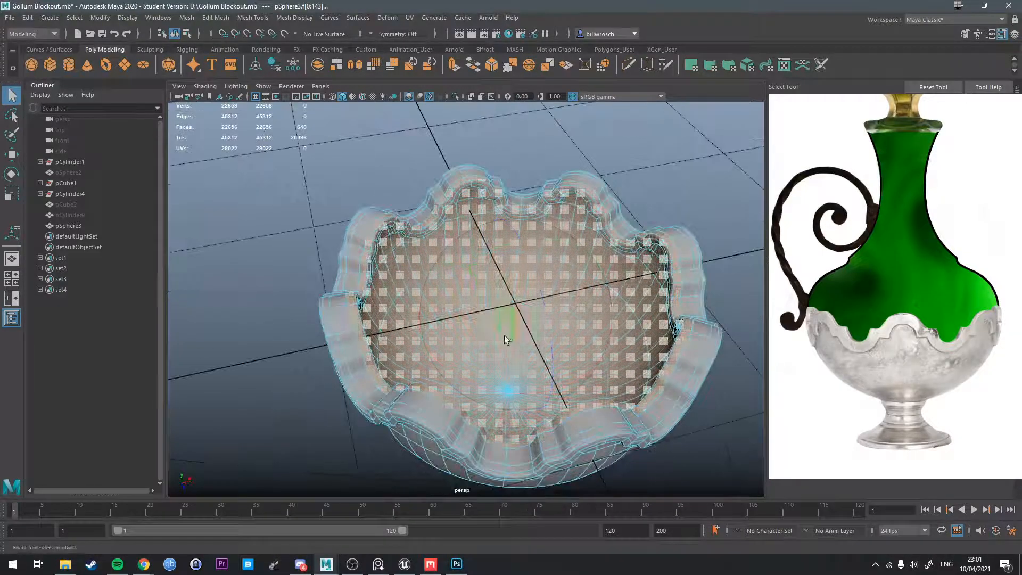
Scale the selected interior faces outward horizontally to thin the bowl's wall and rim.
key("r")
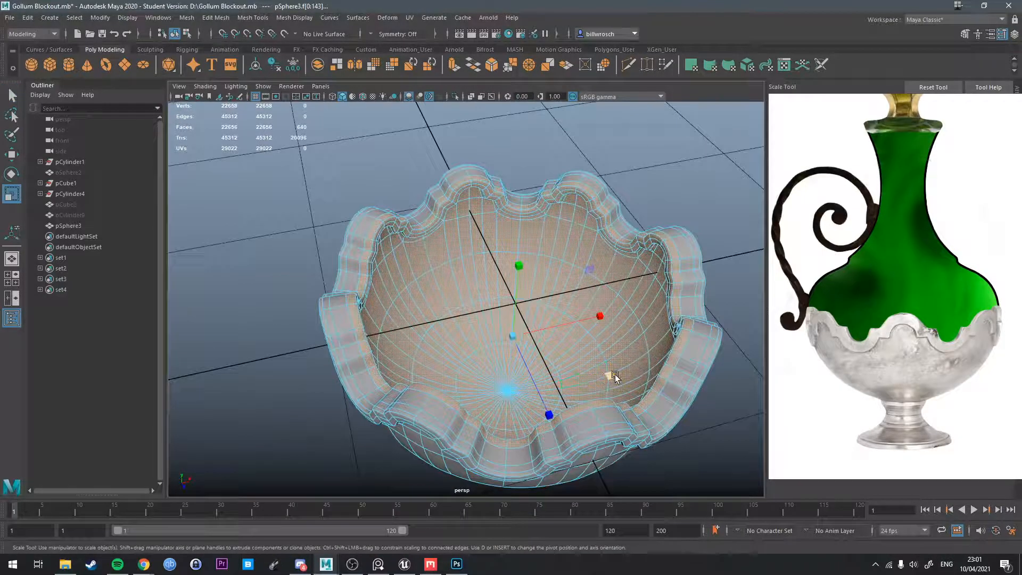
left_click_drag(565, 382, 636, 392, "alt")
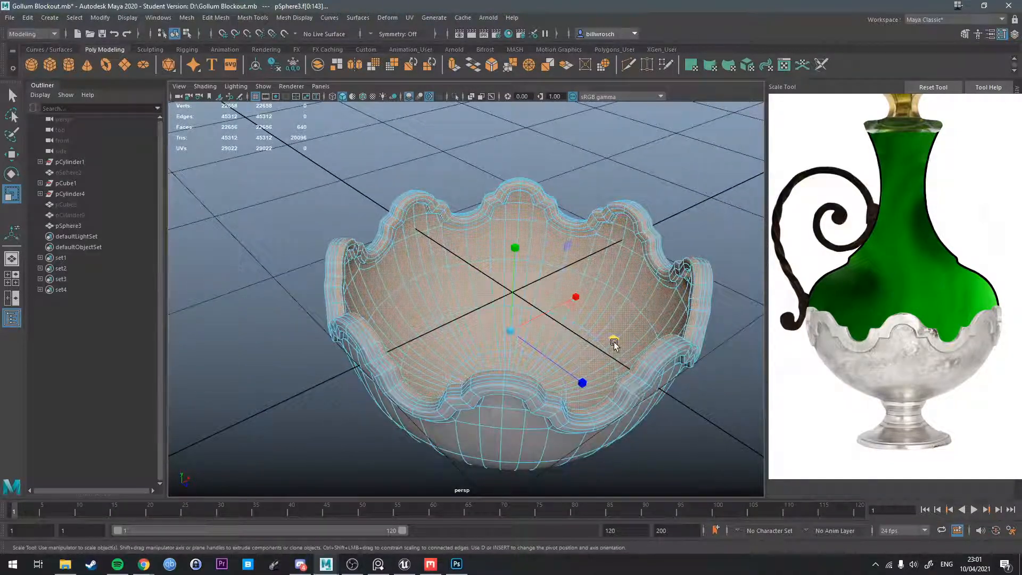
left_click_drag(614, 344, 634, 357)
key("q")
Select the edge loop running along the top of the scalloped rim and delete it.
right_click_drag(686, 340, 695, 246)
scroll(644, 254, "up", 2)
middle_click_drag(638, 257, 500, 214, "alt")
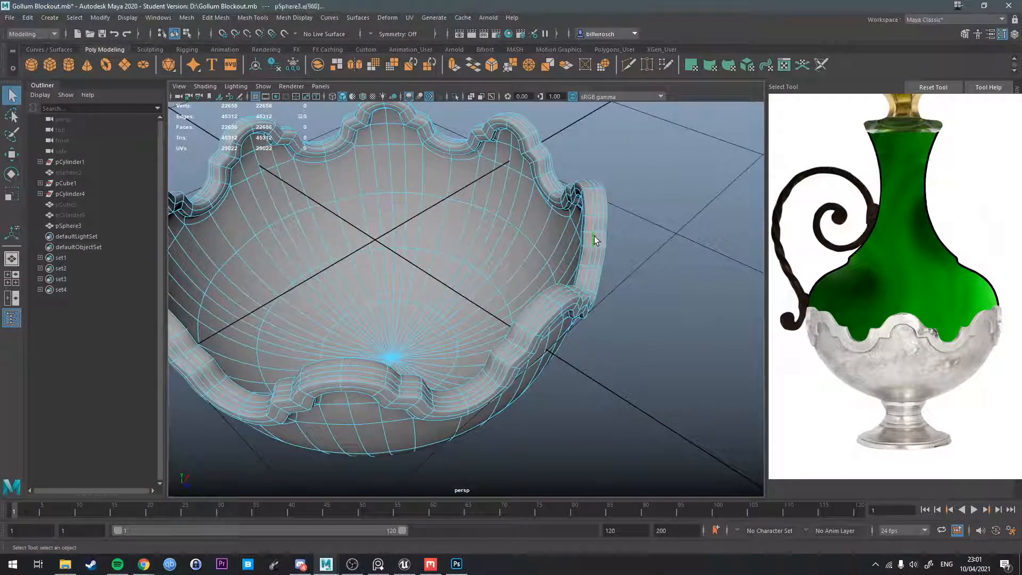
scroll(594, 235, "up", 3)
key("ctrl+Delete")
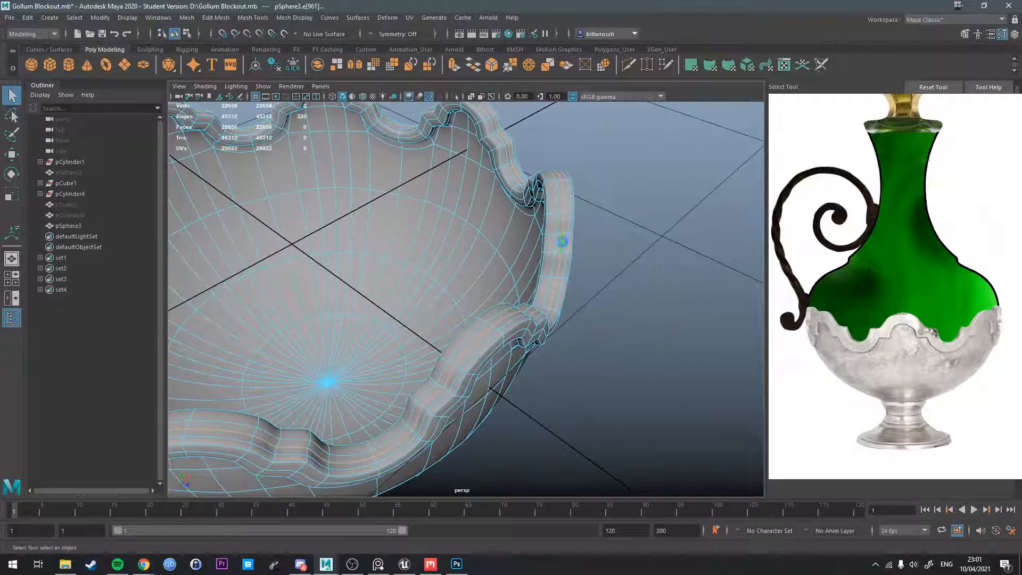
scroll(586, 226, "up", 2)
left_click_drag(587, 226, 644, 269, "alt")
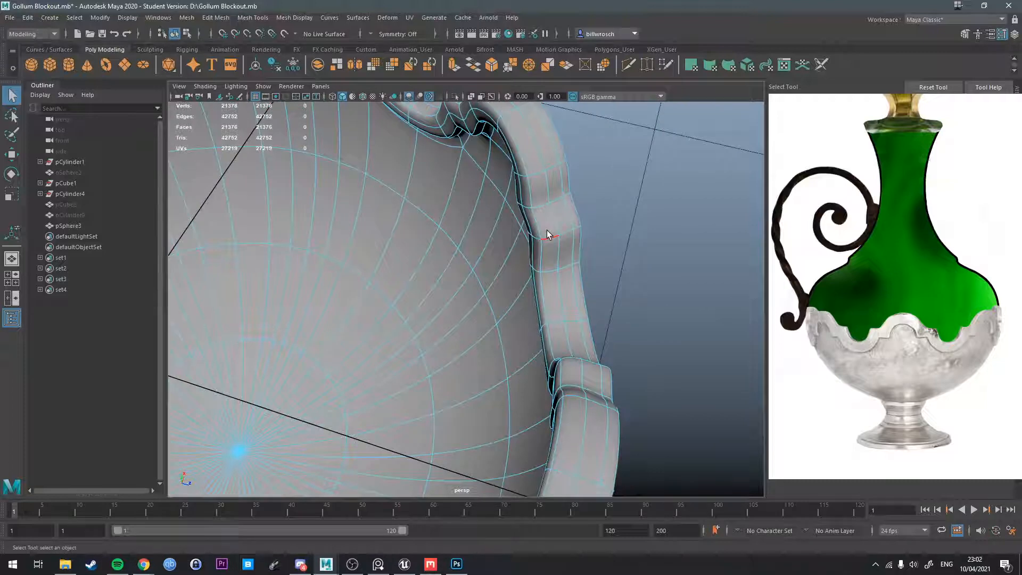
Insert a new edge loop along the middle of the rim's top surface and clear the selection.
left_click(547, 232)
right_click(547, 234, "ctrl")
right_click_drag(544, 229, 544, 263, "ctrl")
left_click_drag(544, 263, 551, 229, "alt")
right_click_drag(550, 229, 582, 217)
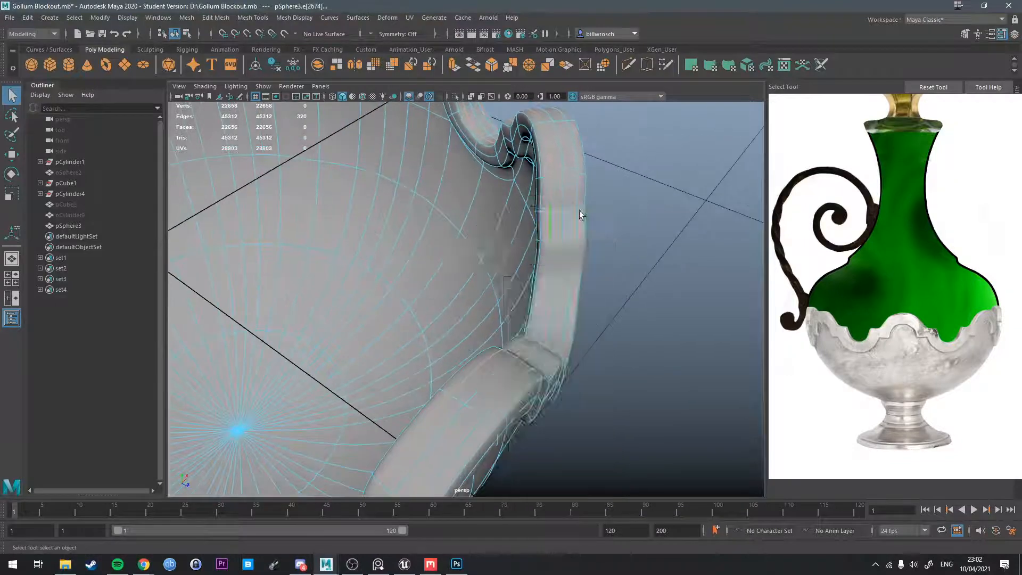
left_click(607, 221)
Select the whole bowl and scale it down vertically towards the flatter proportions of the reference.
scroll(606, 223, "down", 5)
left_click_drag(606, 223, 522, 311, "alt")
scroll(494, 340, "down", 4)
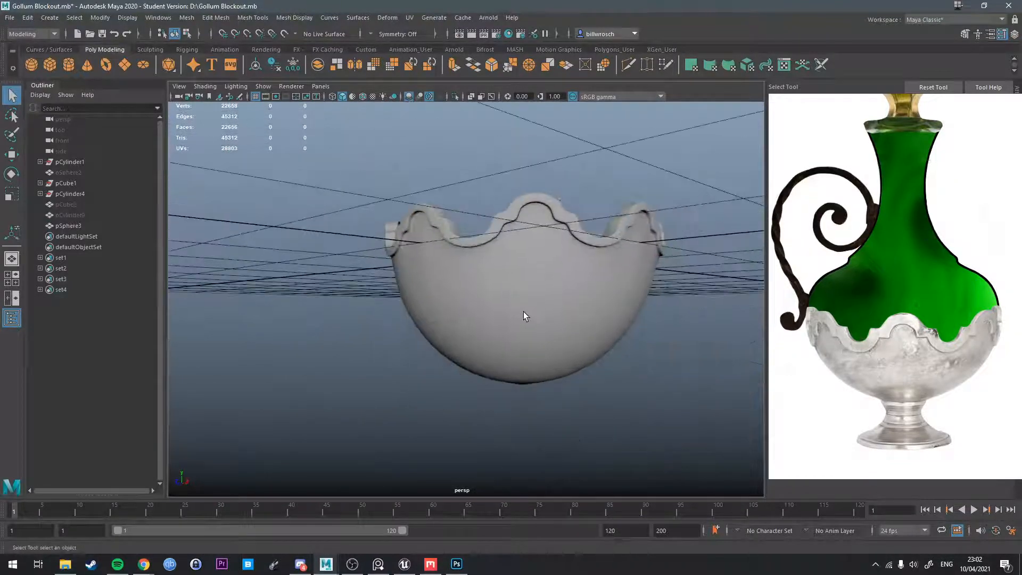
left_click(524, 315)
left_click_drag(525, 352, 527, 291, "alt")
key("r")
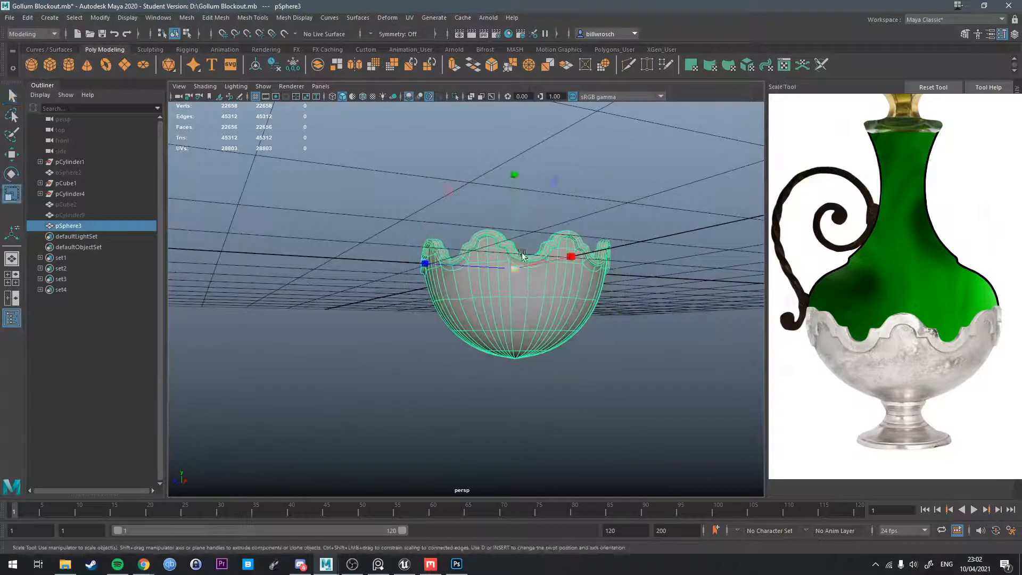
left_click_drag(515, 242, 513, 250)
key("q")
right_click_drag(556, 274, 500, 306)
left_click_drag(666, 397, 639, 383)
key("r")
middle_click_drag(531, 304, 512, 291)
Adjust the bowl's vertical position and fine-tune its scale, and deselect it.
key("w")
left_click_drag(511, 291, 516, 320, "alt")
key("e")
key("r")
middle_click_drag(511, 287, 514, 285)
key("w")
right_click_drag(557, 280, 614, 245)
left_click(642, 304)
Select the inner side of the scalloped rim and turn off the bowl's smooth preview.
left_click_drag(641, 304, 555, 257, "alt")
scroll(570, 274, "up", 4)
scroll(542, 305, "up", 5)
left_click_drag(542, 305, 583, 266, "alt")
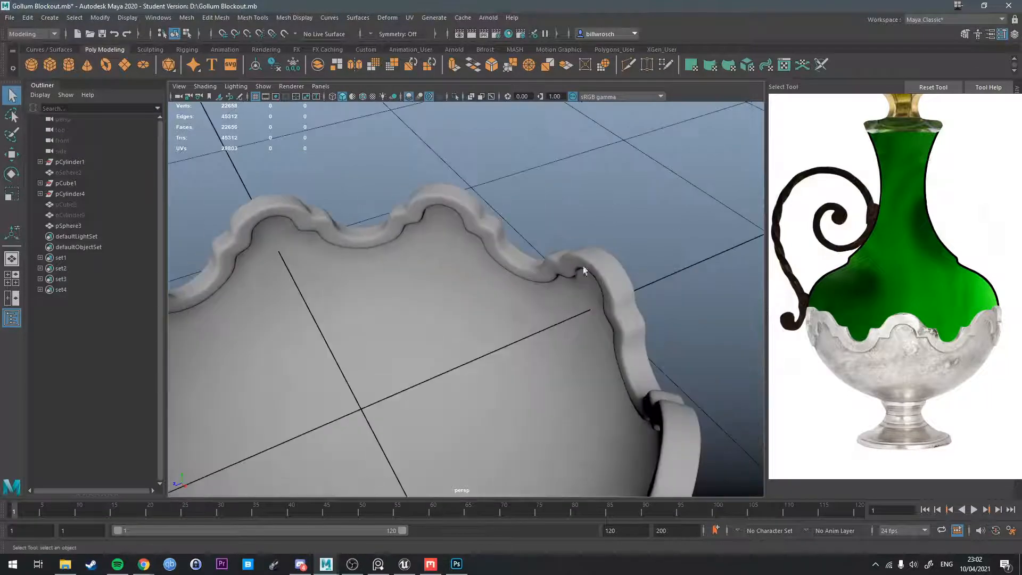
right_click_drag(583, 267, 582, 293)
left_click(580, 260)
double_click(598, 272, "shift")
left_click_drag(598, 273, 474, 356, "alt")
key("1")
Delete the edge loops running across the face of the rim's raised inner lip.
scroll(533, 353, "up", 3)
scroll(474, 356, "up", 3)
middle_click_drag(474, 356, 516, 294, "alt")
right_click_drag(510, 305, 513, 289)
key("Delete")
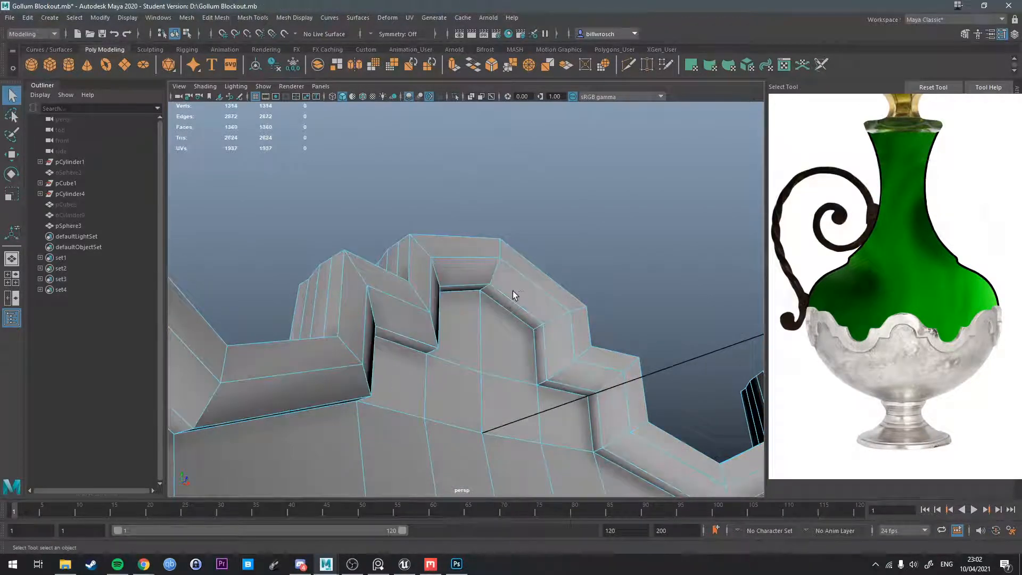
key("Delete")
Delete the remaining edge loops of the inner lip so the bowl's interior runs flush to the rim.
left_click_drag(522, 298, 450, 234, "alt")
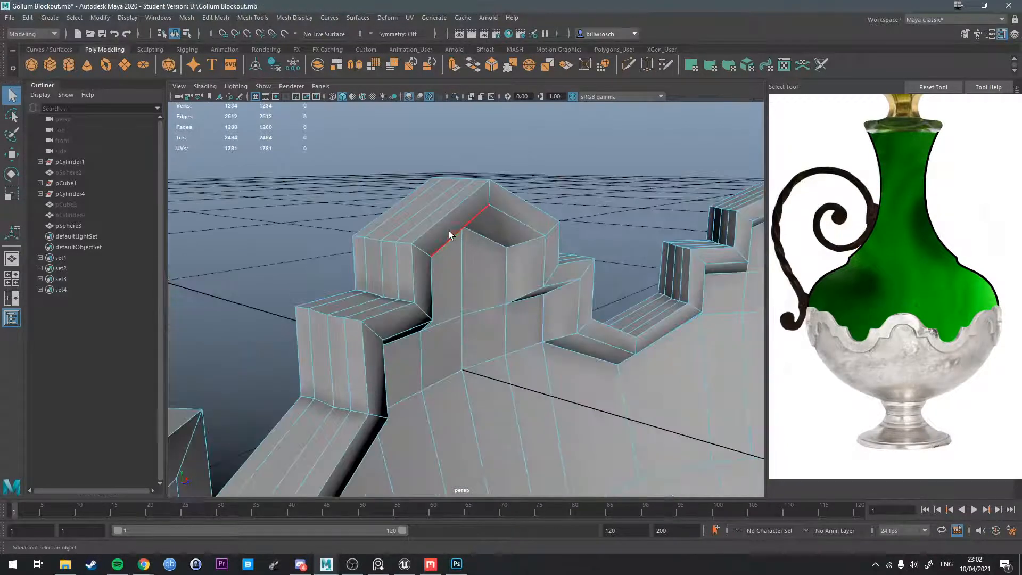
key("Delete")
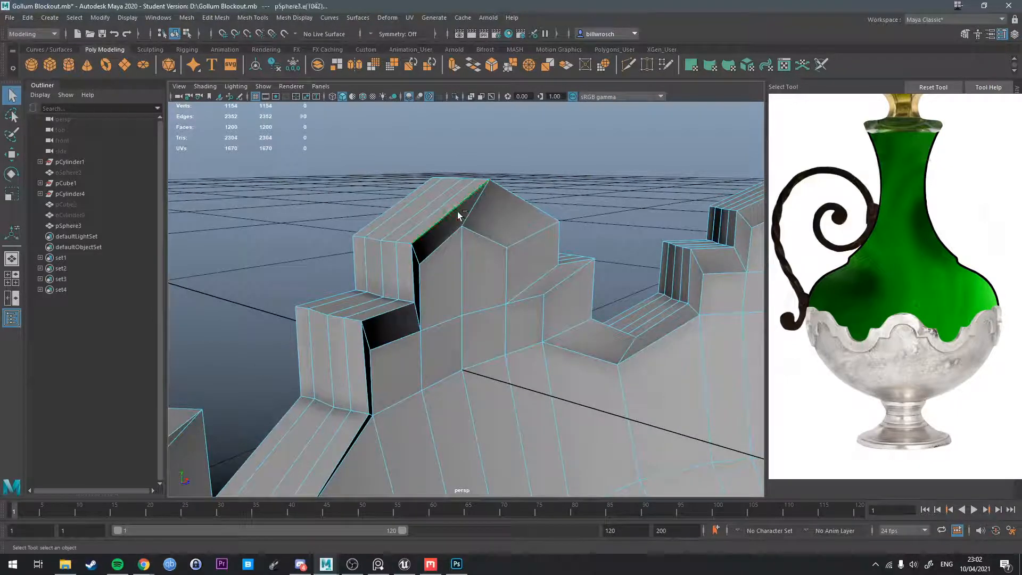
key("Delete")
left_click_drag(459, 217, 421, 225, "alt")
key("Delete")
Turn on the smooth preview, deselect the bowl and compare its rim with the reference image.
right_click_drag(454, 227, 538, 199)
key("3")
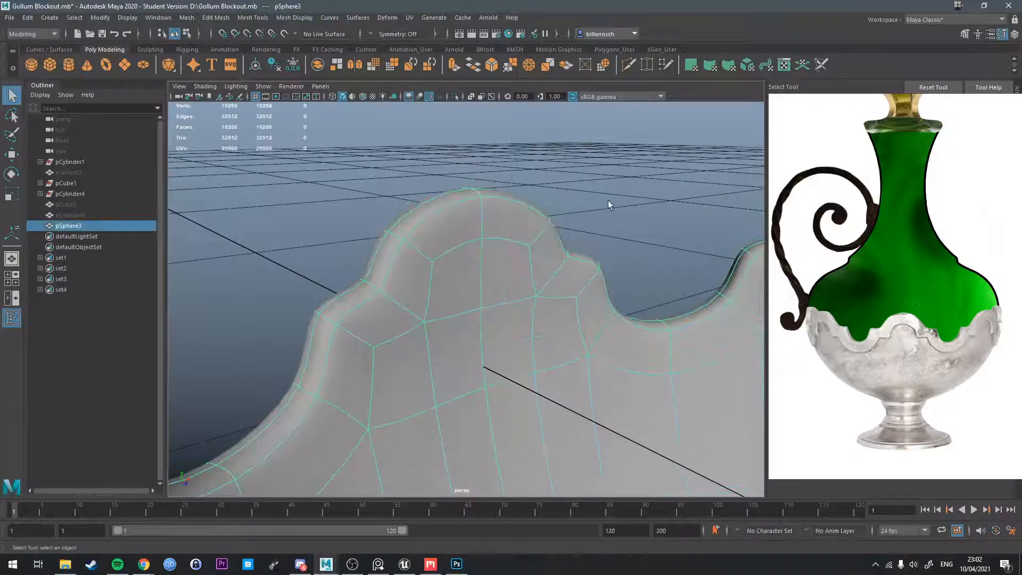
left_click(609, 204)
left_click_drag(609, 204, 692, 341, "alt")
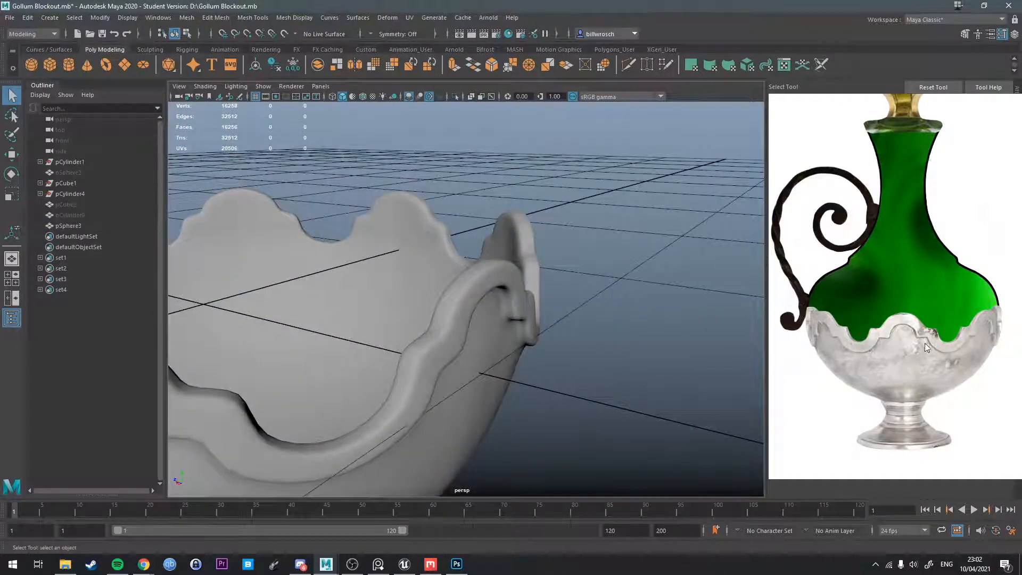
left_click_drag(924, 343, 499, 280, "alt")
Select the loop of faces just below the raised rim on the outside and examine the groove around the bowl.
left_click(499, 288)
right_click_drag(446, 271, 446, 241)
left_click_drag(450, 266, 403, 291, "alt")
left_click(407, 279)
scroll(407, 279, "up", 3)
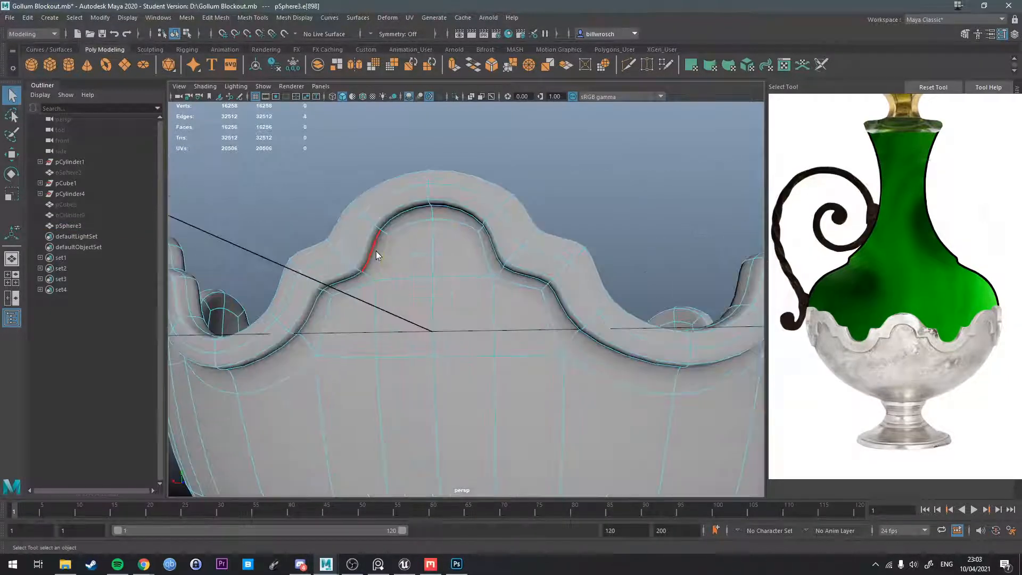
right_click_drag(376, 251, 374, 267)
left_click(371, 264)
double_click(360, 273, "shift")
left_click_drag(417, 267, 380, 244, "alt")
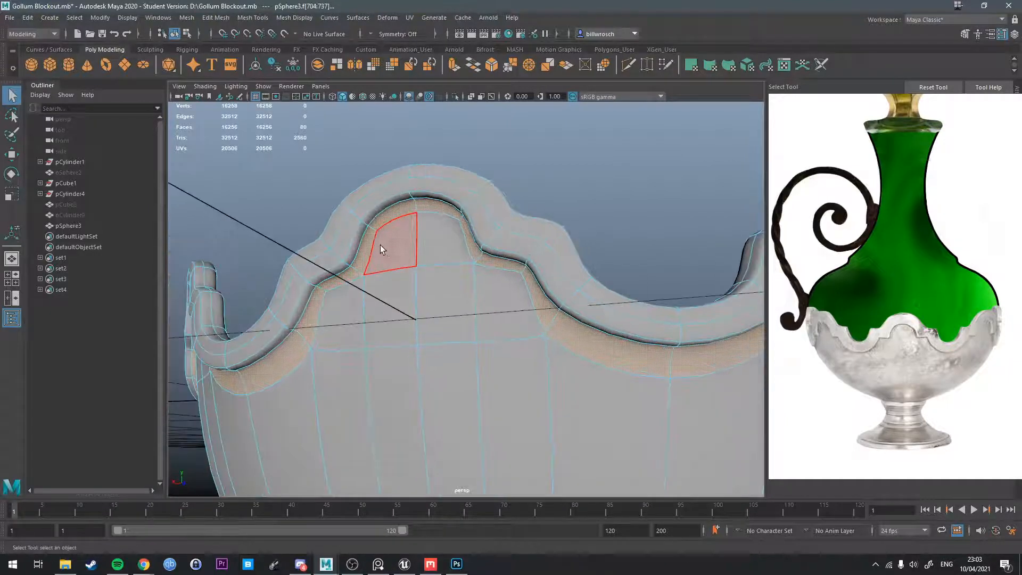
left_click_drag(534, 303, 464, 251, "alt")
key("q")
right_click_drag(464, 247, 518, 216)
left_click_drag(518, 217, 498, 292, "alt")
Try to move the ring of faces at the bowl's outer bottom, and undo it.
key("ctrl+a")
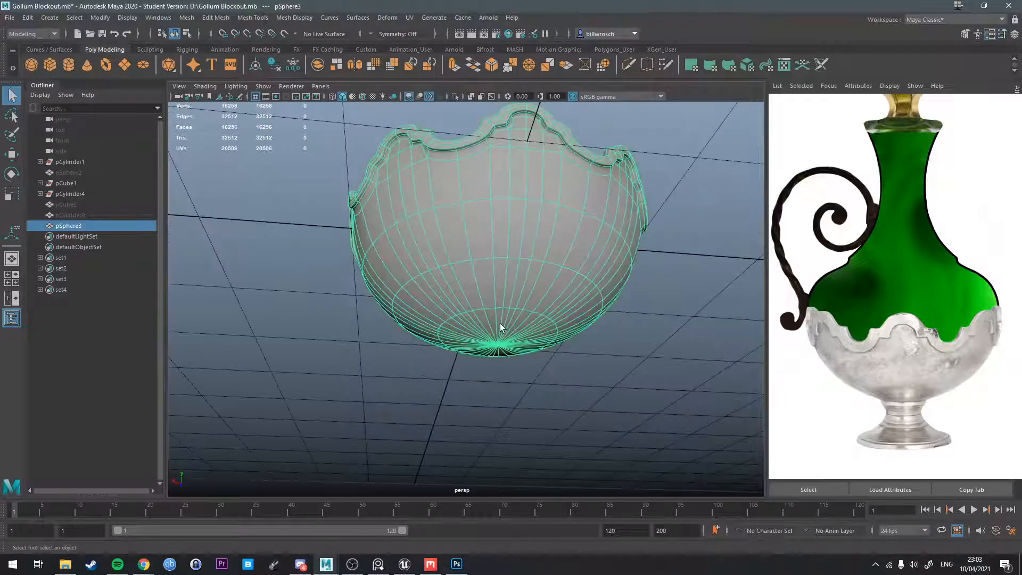
right_click_drag(500, 324, 500, 300)
left_click(488, 319)
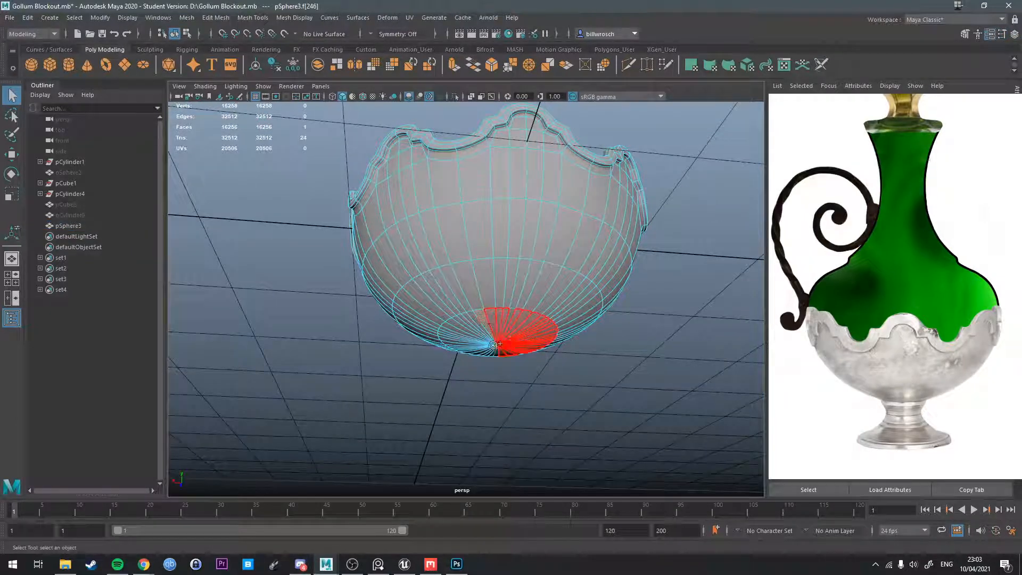
double_click(493, 325, "shift")
left_click_drag(493, 326, 533, 403, "alt")
double_click(539, 371, "shift")
key("w")
key("ctrl+z")
key("ctrl+z")
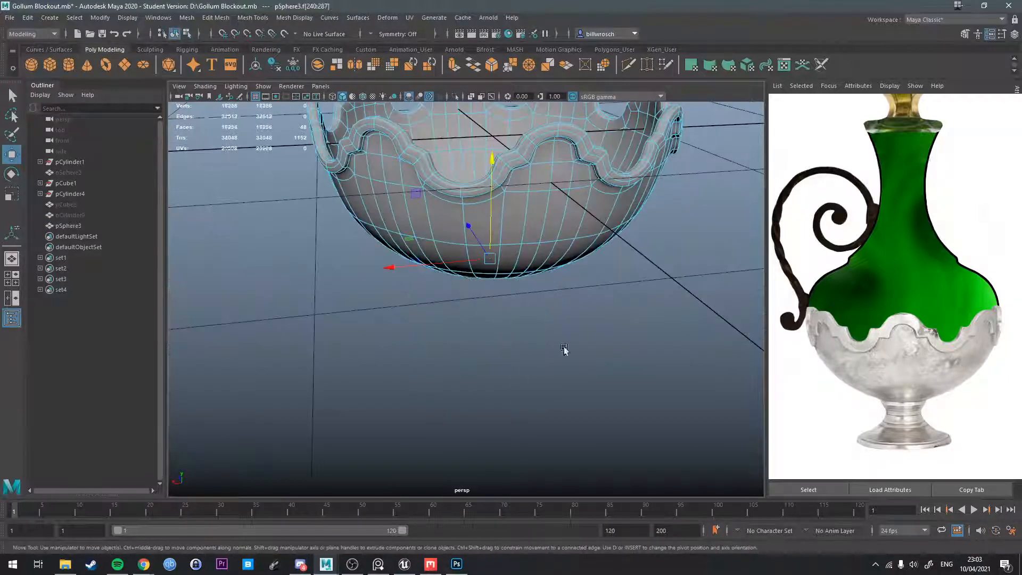
Clear the face selection and inspect the smoothed bowl from below and from the side.
left_click_drag(563, 347, 545, 299, "alt")
key("q")
right_click_drag(525, 256, 571, 222)
left_click(641, 215)
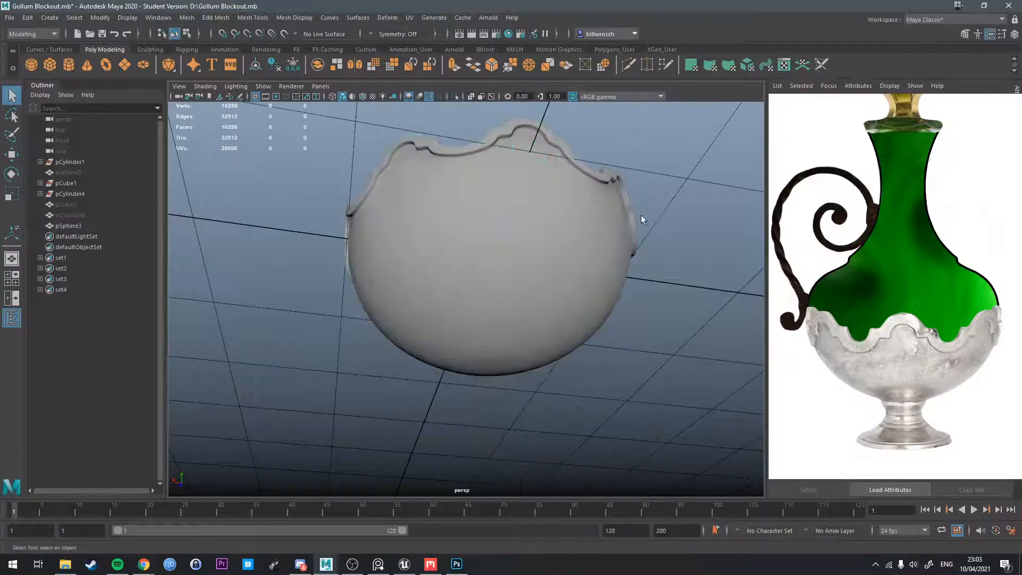
left_click_drag(641, 215, 656, 265, "alt")
middle_click_drag(656, 265, 612, 312, "alt")
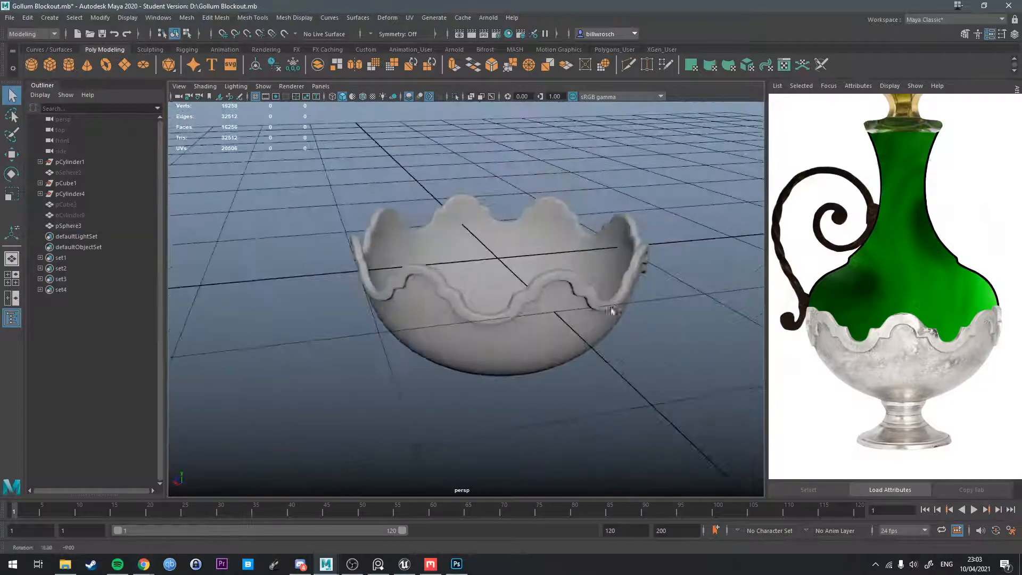
Select the loop of faces along the top of the raised rim, examine the rim's profile, and clear the selection.
scroll(584, 327, "up", 4)
left_click_drag(583, 327, 633, 313, "alt")
left_click(629, 317)
right_click_drag(634, 313, 634, 344)
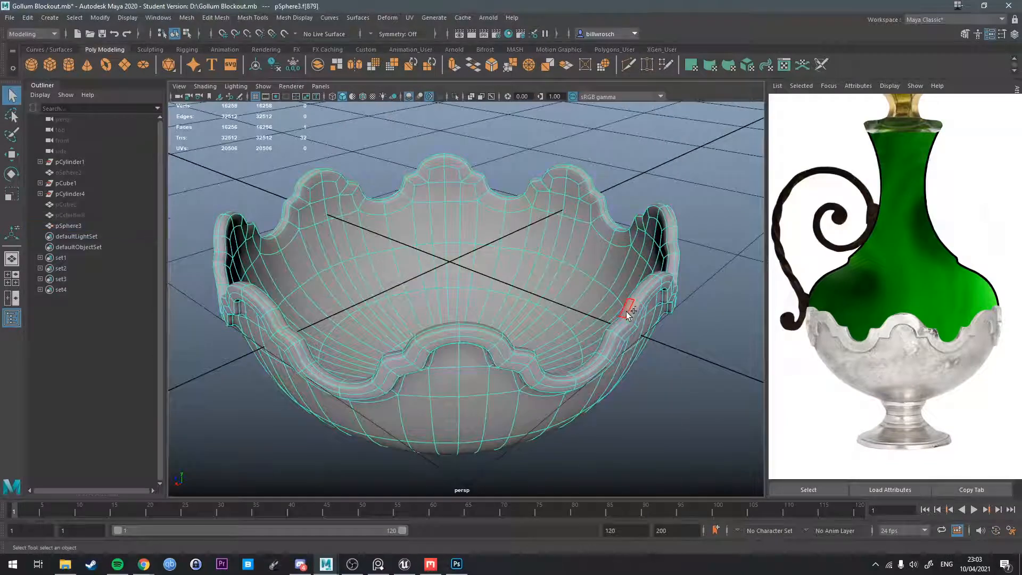
key("w")
left_click_drag(619, 327, 613, 303, "alt")
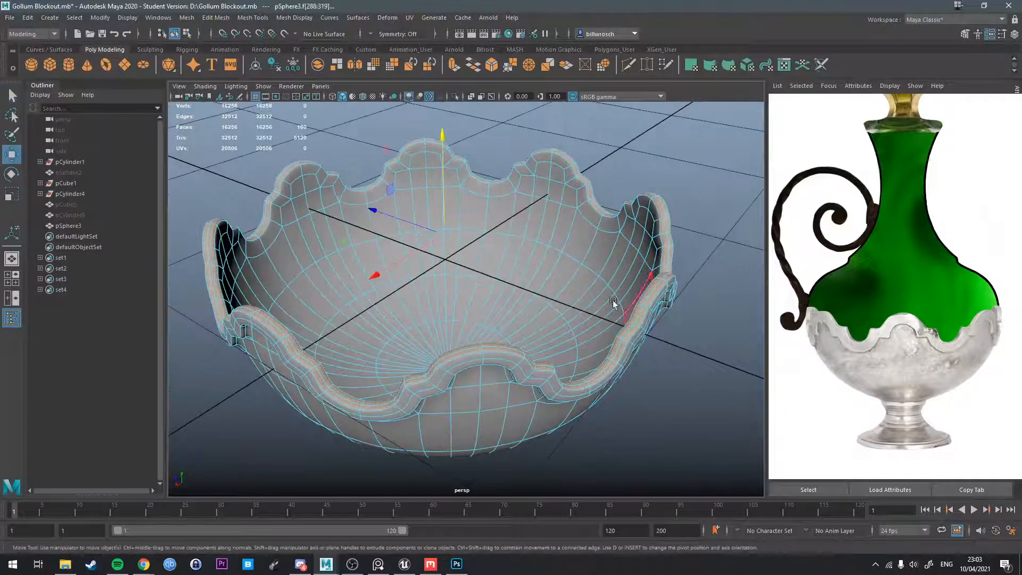
left_click_drag(450, 210, 588, 229, "alt")
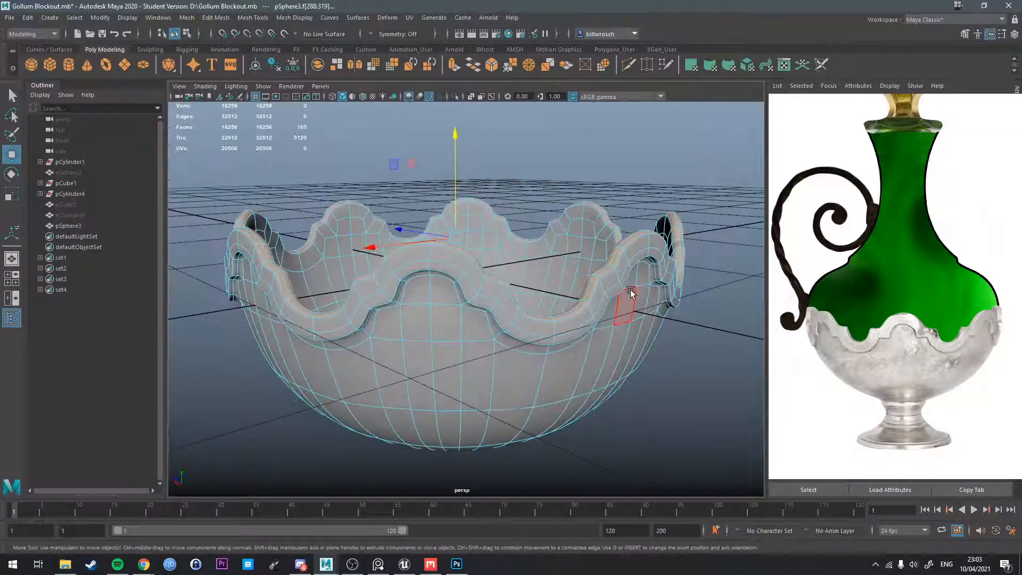
mouse_move(630, 292)
left_mouse_down("alt")
mouse_move(673, 290)
mouse_move(650, 297)
left_mouse_up("alt")
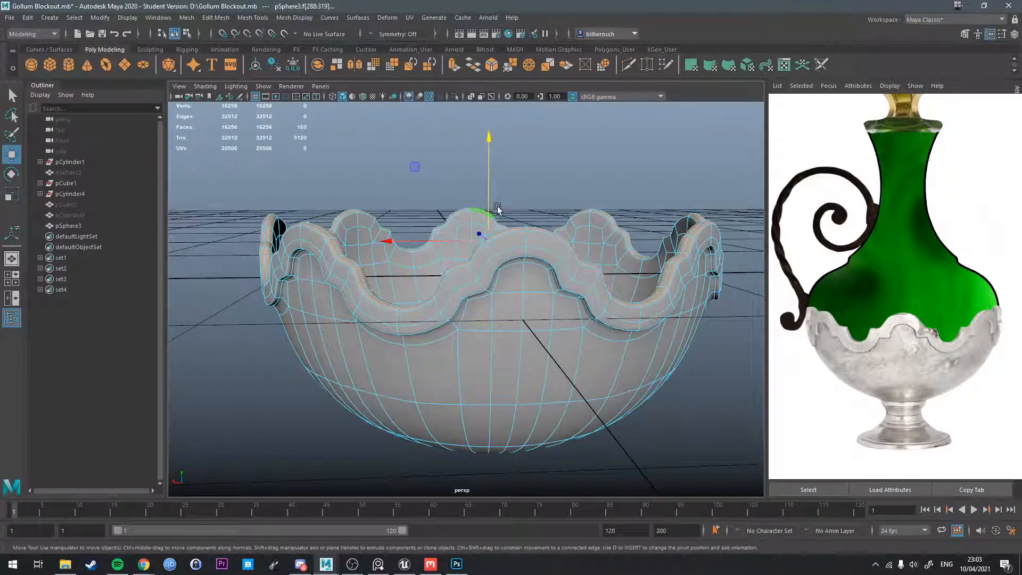
key("q")
right_click_drag(499, 204, 587, 193)
left_click(588, 194)
Hide the viewport grid to see the bowl against a clear background, and deselect the bowl.
left_click_drag(591, 258, 547, 296, "alt")
left_click(481, 273)
key("w")
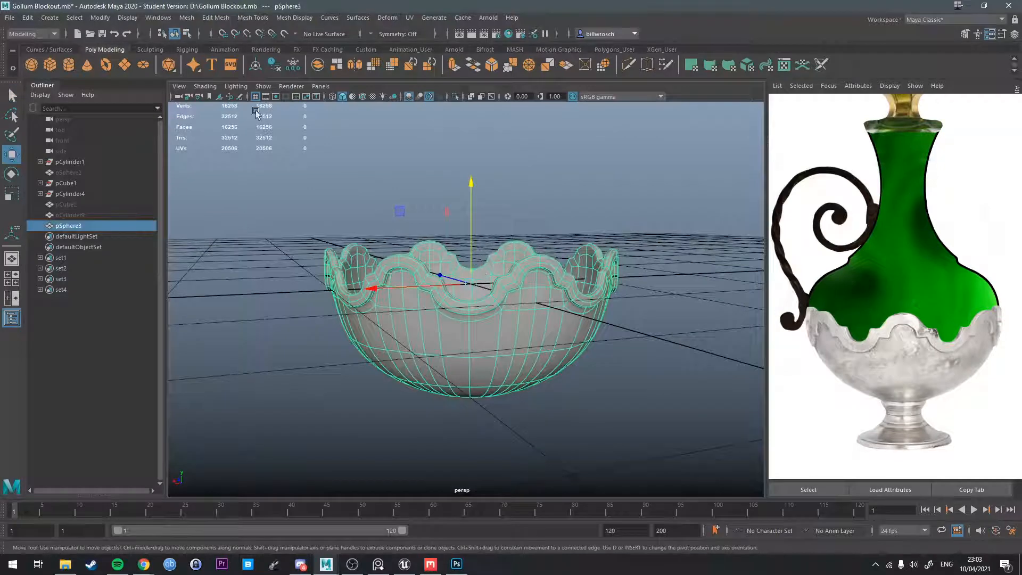
left_click(305, 17)
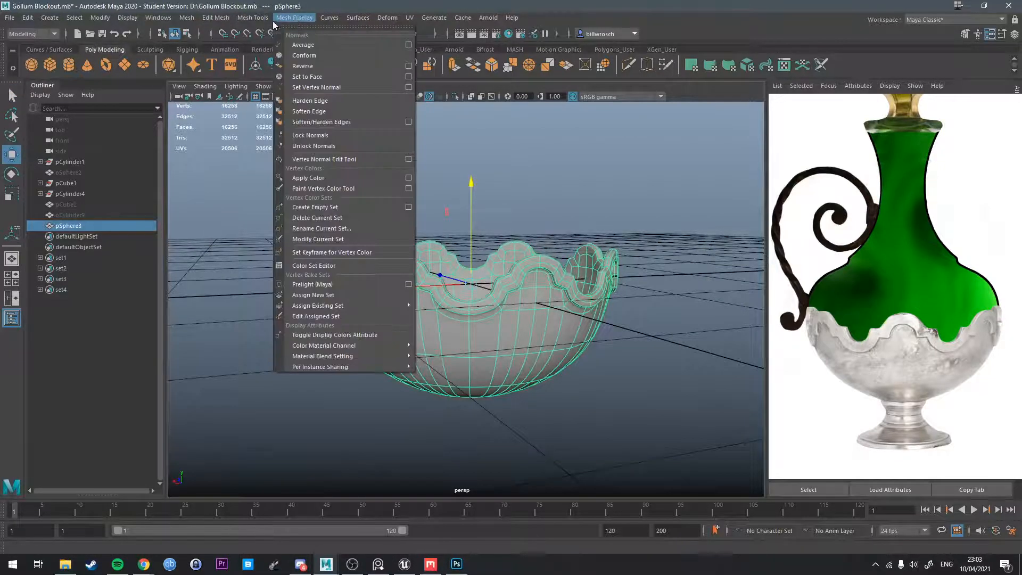
mouse_move(129, 20)
left_click(149, 47)
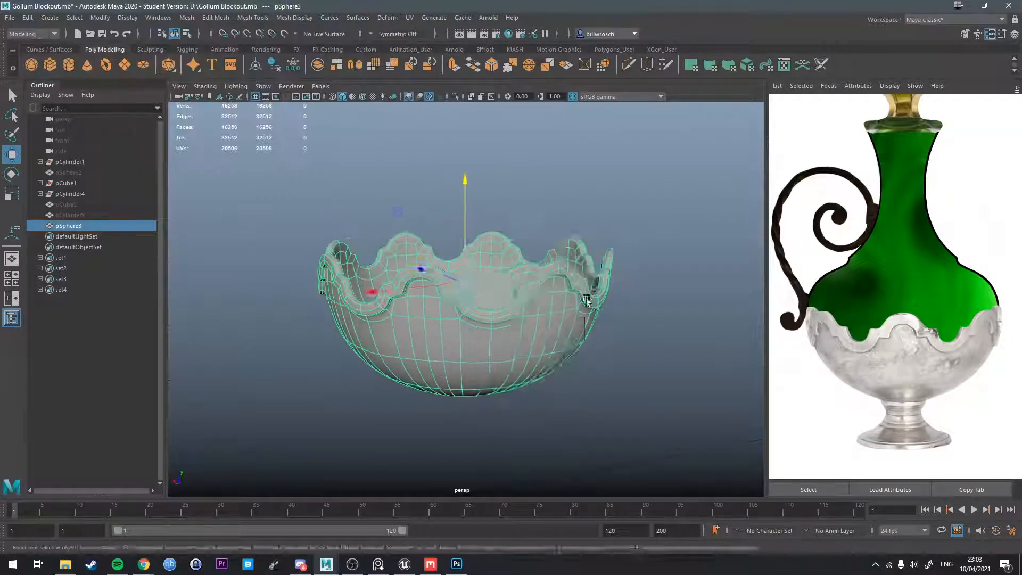
key("q")
right_click_drag(539, 272, 594, 263)
left_click(671, 296)
Split the edge ring through a wide column of faces beneath one of the rim's dips with To Edge Ring and Split.
left_click_drag(548, 368, 639, 335, "alt")
left_click(531, 338)
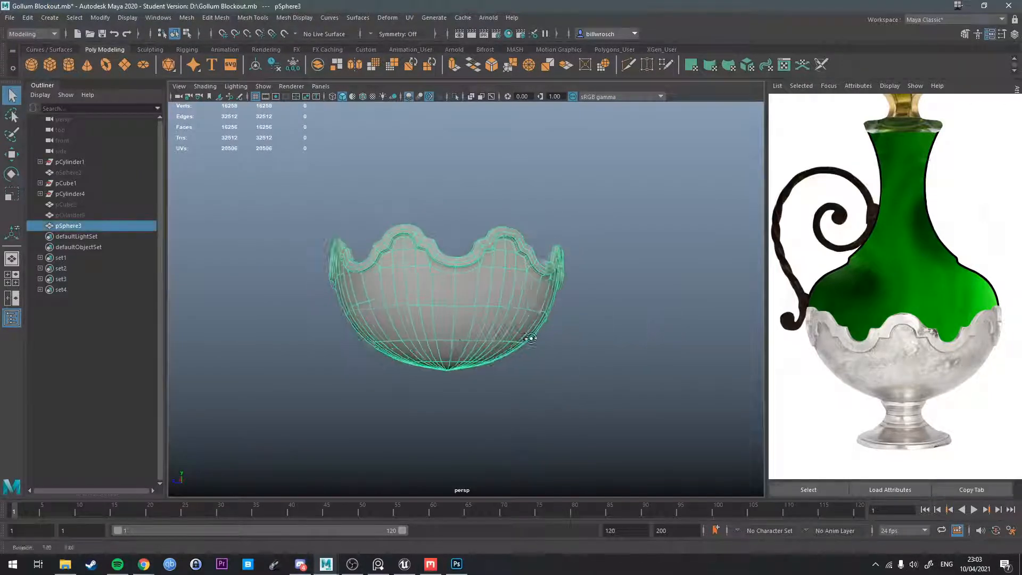
scroll(448, 313, "up", 2)
left_click_drag(531, 337, 472, 247, "alt")
scroll(491, 275, "up", 4)
right_click_drag(471, 246, 483, 202)
left_click_drag(485, 261, 507, 223, "alt")
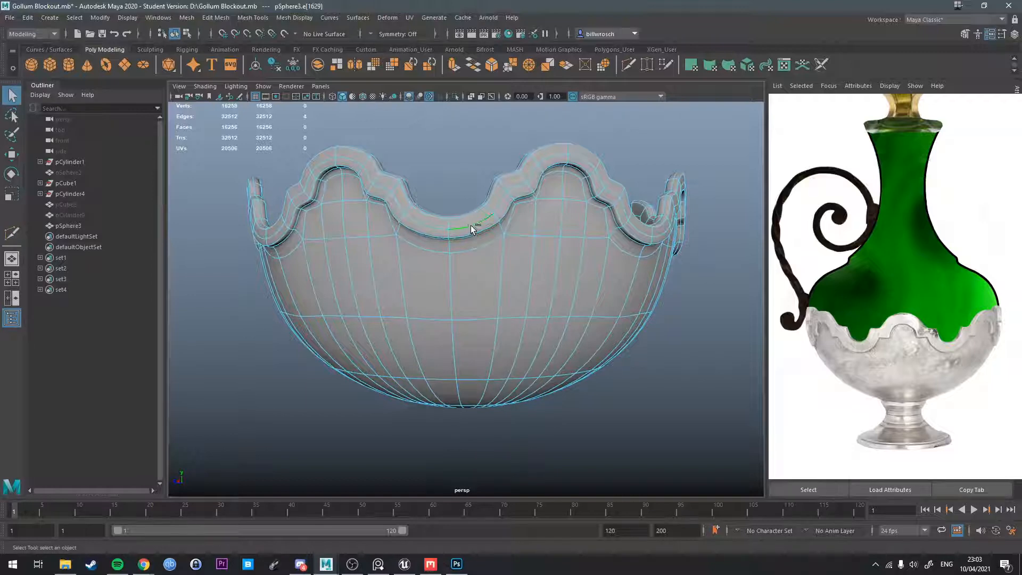
right_click(472, 227, "ctrl")
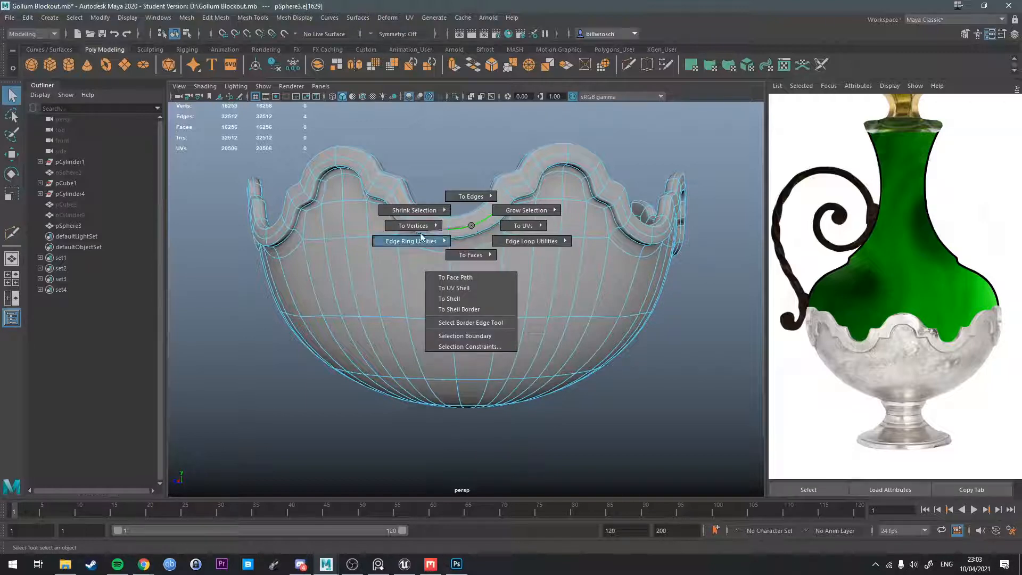
mouse_move(419, 233)
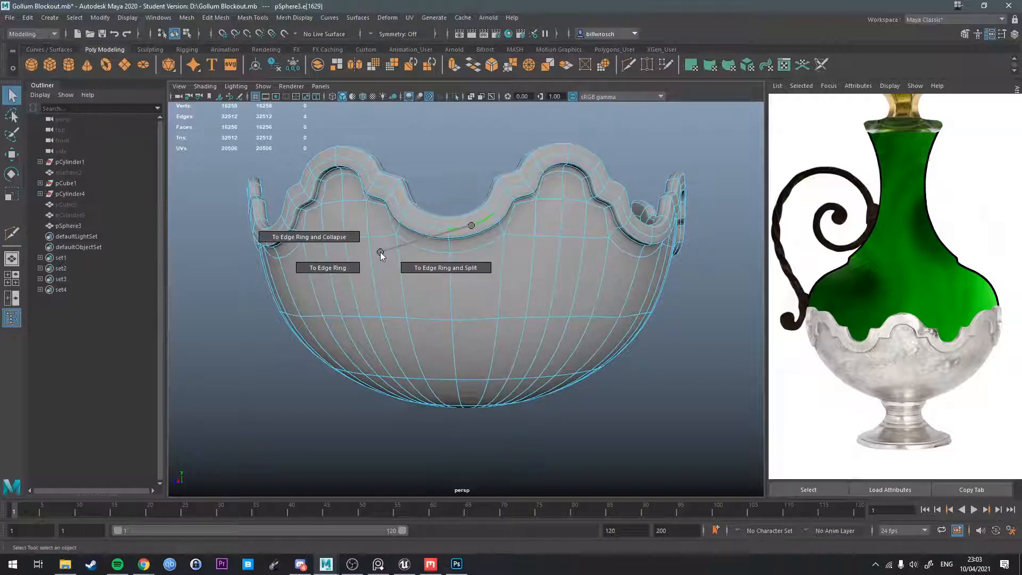
left_click(429, 265)
Repeat the edge ring split on the remaining wide face columns beneath the rim's dips all around the bowl.
scroll(420, 257, "up", 10)
scroll(490, 289, "down", 10)
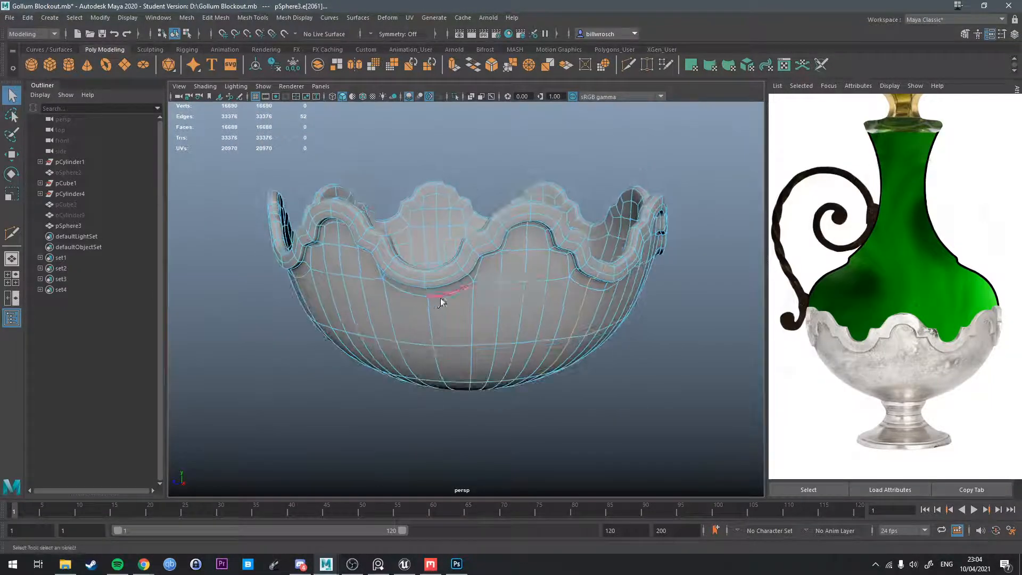
key("g")
left_click(405, 293)
key("g")
left_click_drag(340, 311, 403, 309, "alt")
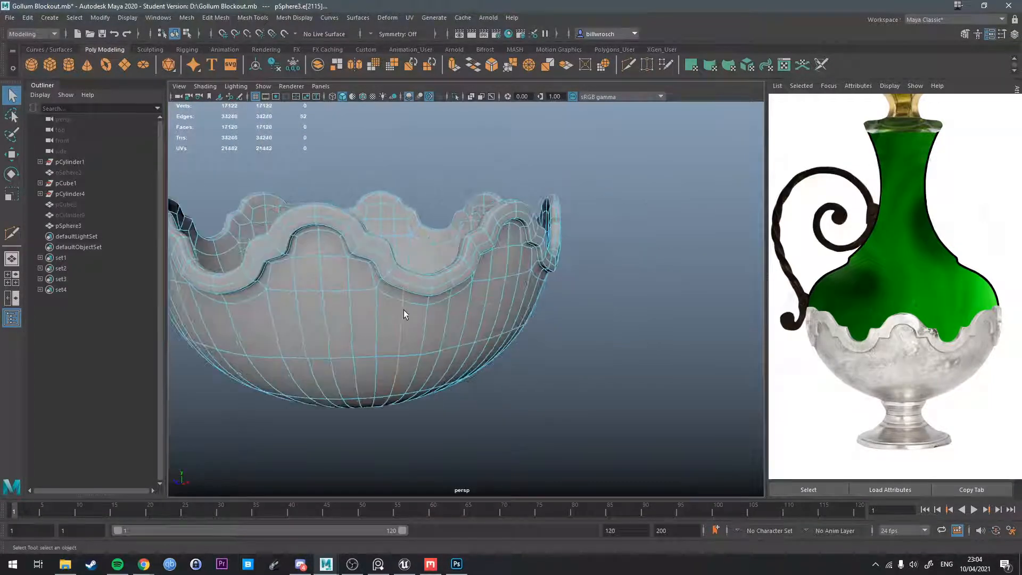
middle_click_drag(303, 311, 409, 310, "alt")
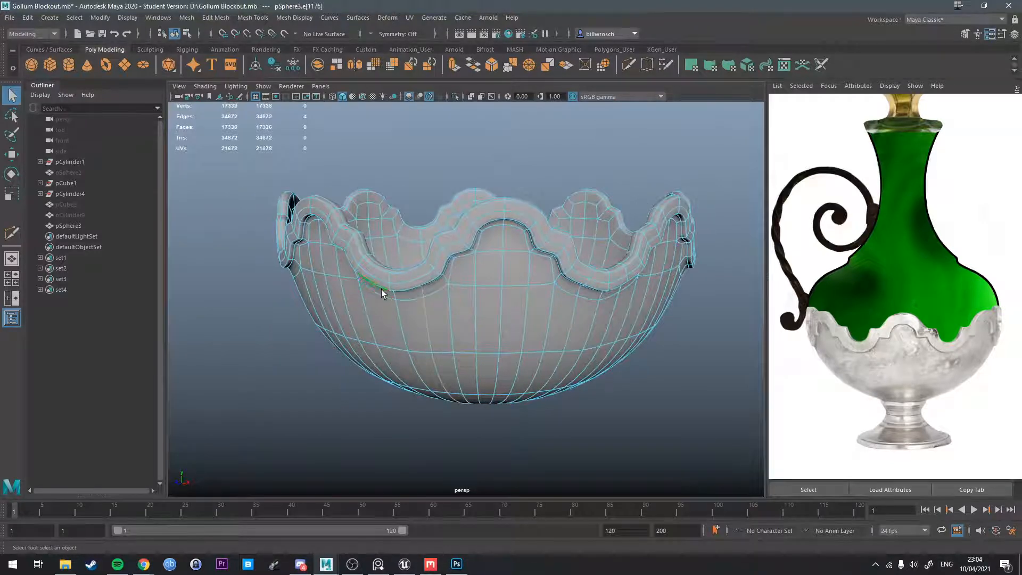
left_click_drag(331, 330, 515, 284, "alt")
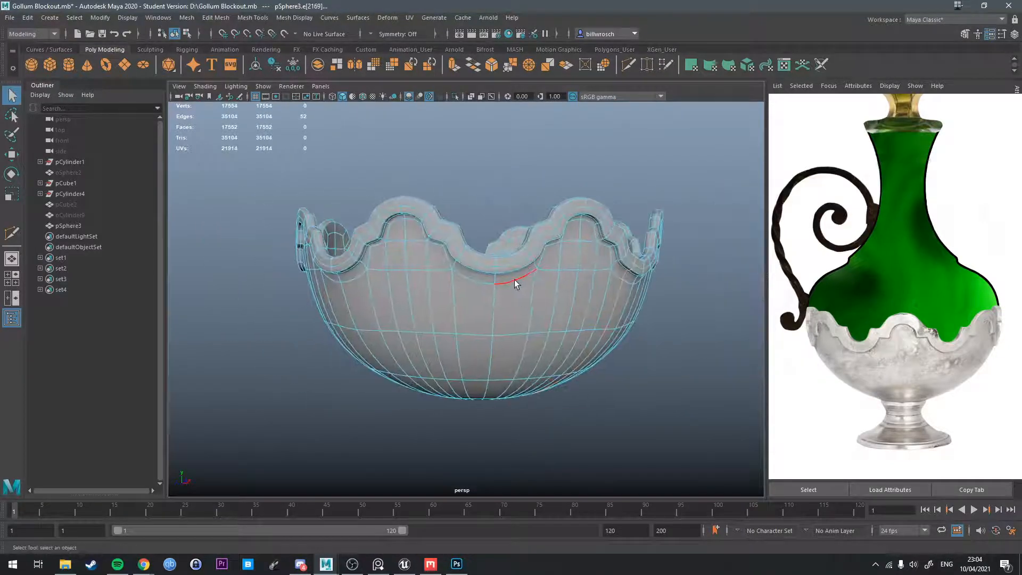
key("g")
left_click_drag(391, 335, 468, 331, "alt")
middle_click_drag(442, 311, 560, 309, "alt")
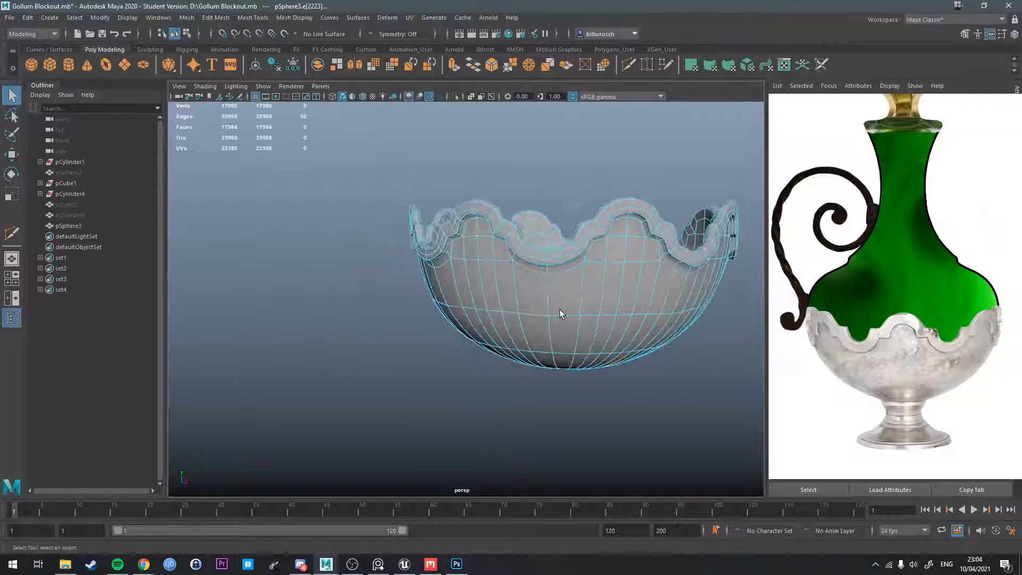
left_click(558, 272)
key("g")
left_click_drag(474, 314, 574, 359, "alt")
left_click(618, 356)
key("g")
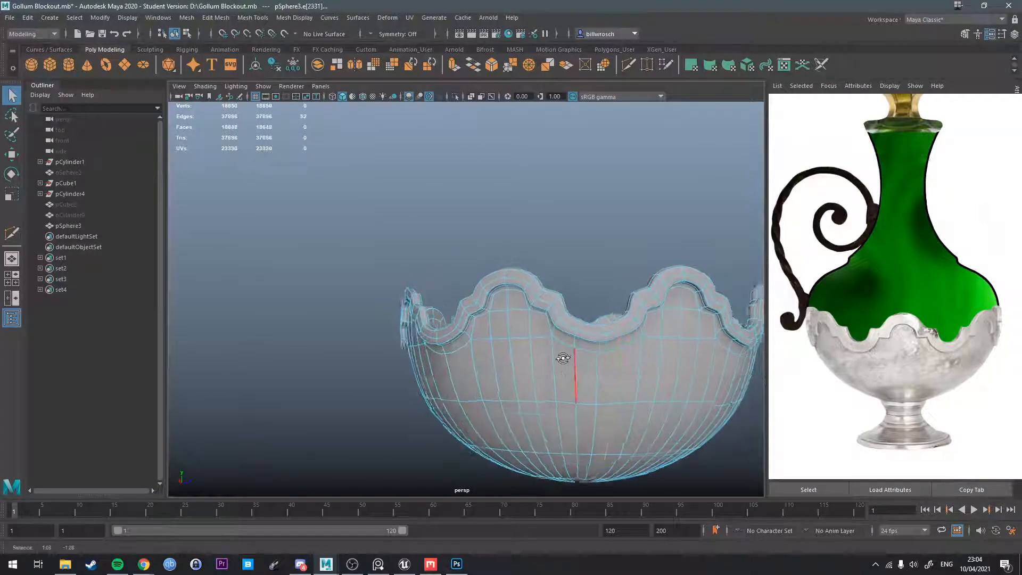
left_click_drag(479, 365, 486, 343, "alt")
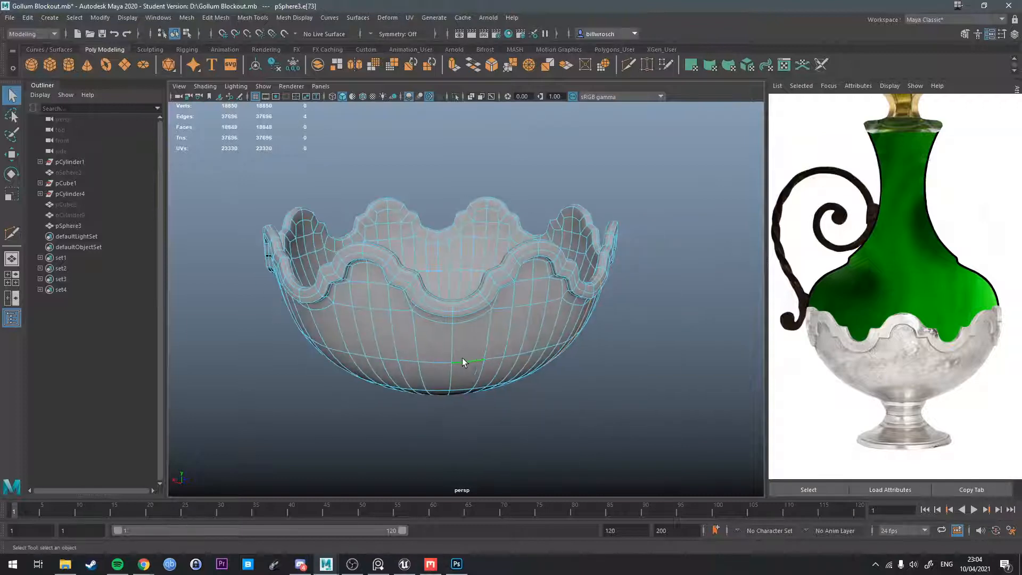
left_click(426, 362)
key("g")
left_click_drag(426, 362, 407, 363, "alt")
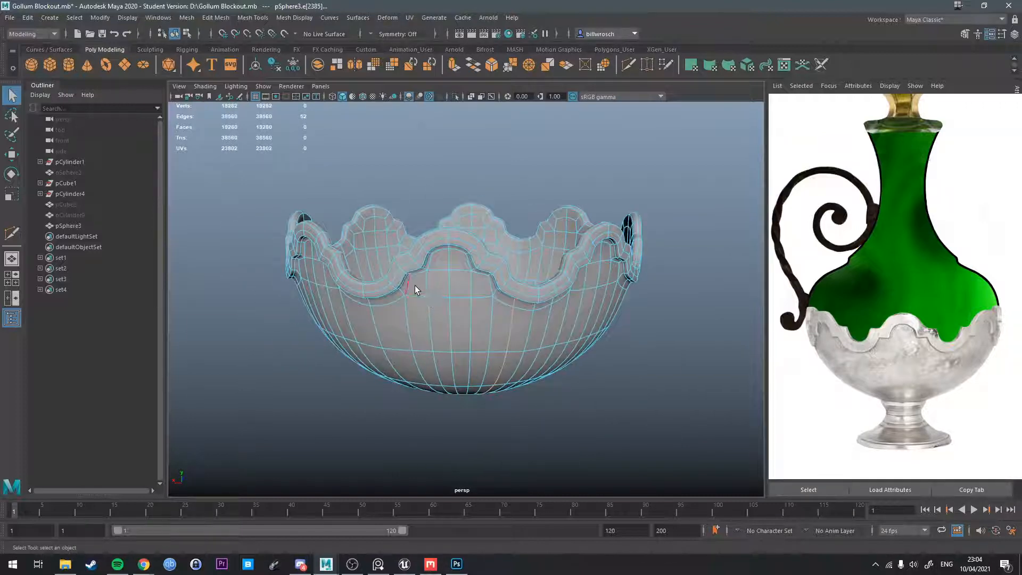
left_click(378, 305)
key("g")
left_click(355, 307)
key("g")
left_click_drag(401, 337, 441, 304, "alt")
middle_click_drag(440, 304, 435, 305, "alt")
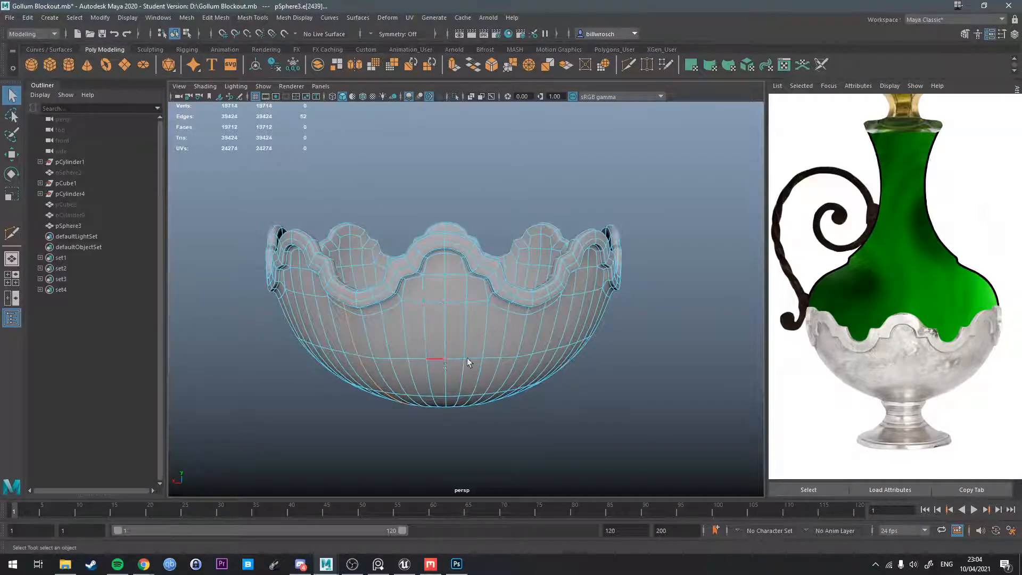
Select the faces meeting at the centre of the bowl's base, inside and outside, and triangulate them into a fan.
left_click_drag(468, 358, 499, 418, "alt")
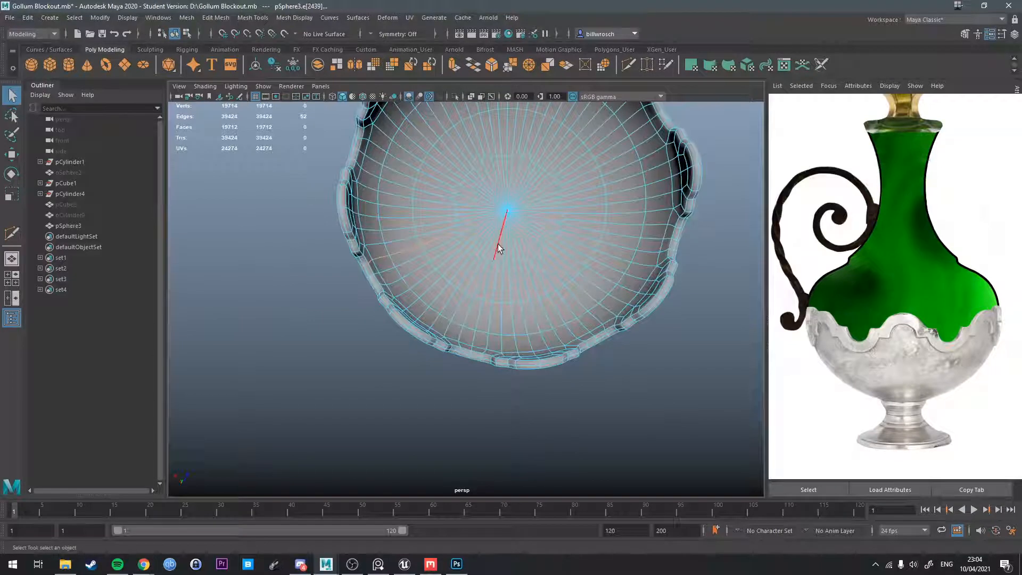
left_click_drag(516, 261, 468, 267, "alt")
right_click_drag(444, 246, 445, 273)
left_click_drag(439, 248, 448, 254)
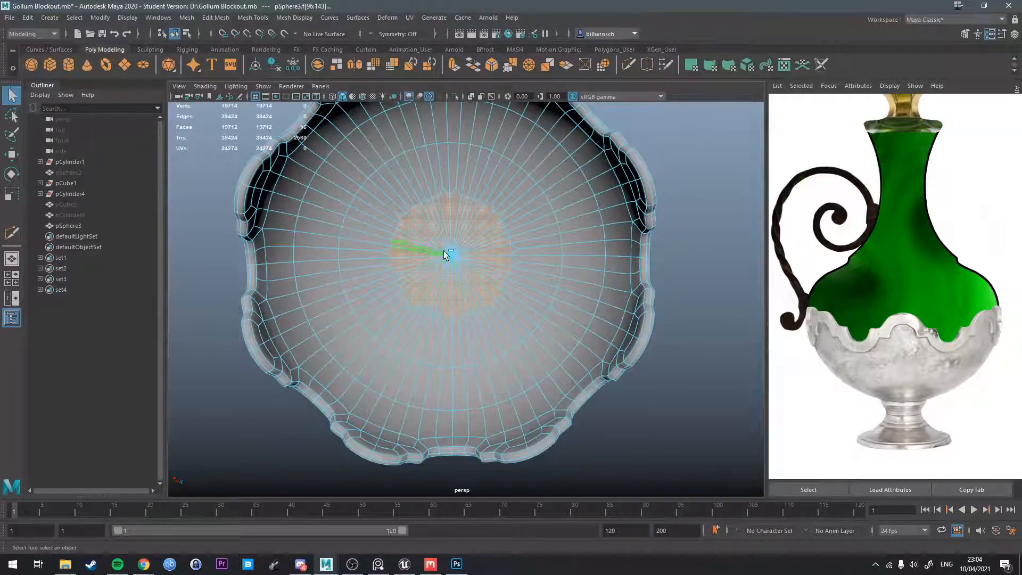
right_click_drag(449, 255, 436, 365, "shift")
left_click_drag(447, 324, 454, 292, "alt")
right_click_drag(452, 270, 503, 251)
Leave face selection, turn off the smooth preview and examine the bowl's base mesh from the side.
left_click(619, 396)
left_click_drag(618, 396, 558, 252, "alt")
left_click(527, 306)
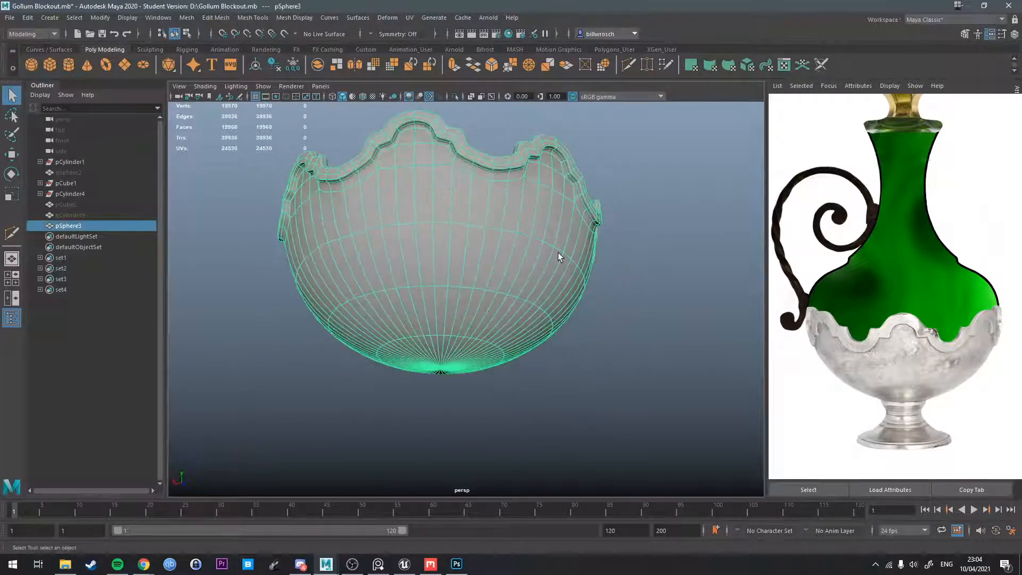
key("1")
left_click(634, 328)
left_click_drag(635, 328, 510, 348, "alt")
left_click(506, 302)
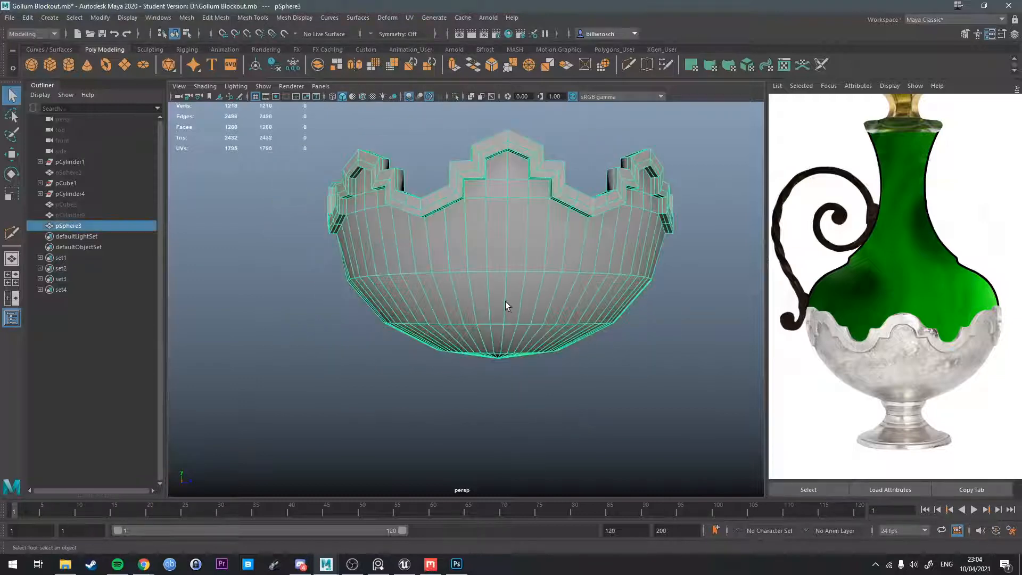
Inspect the unsmoothed bowl in wireframe, restore shaded display with smooth preview, and check the interior from above.
key("3")
key("4")
key("1")
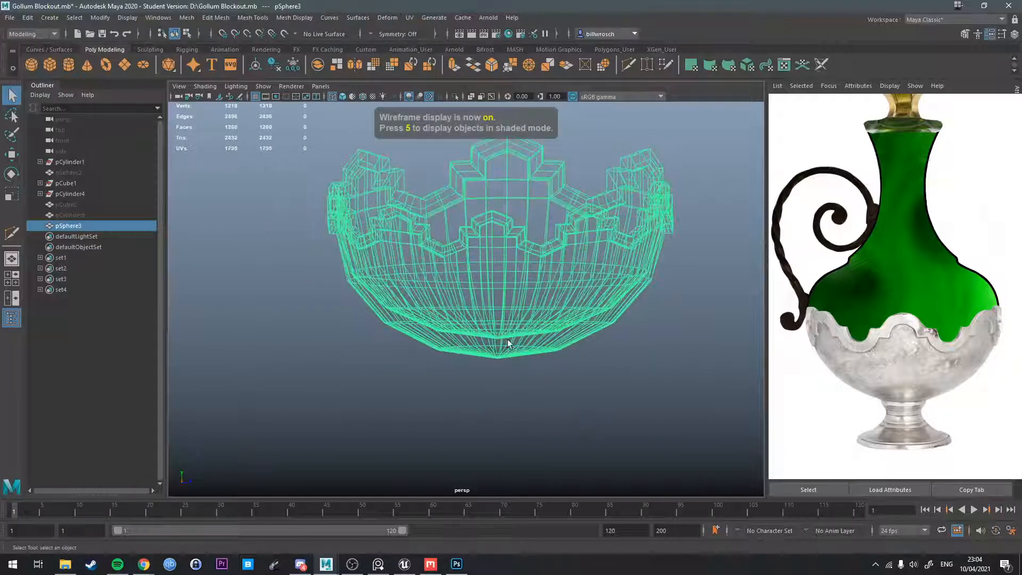
left_click_drag(507, 339, 507, 282, "alt")
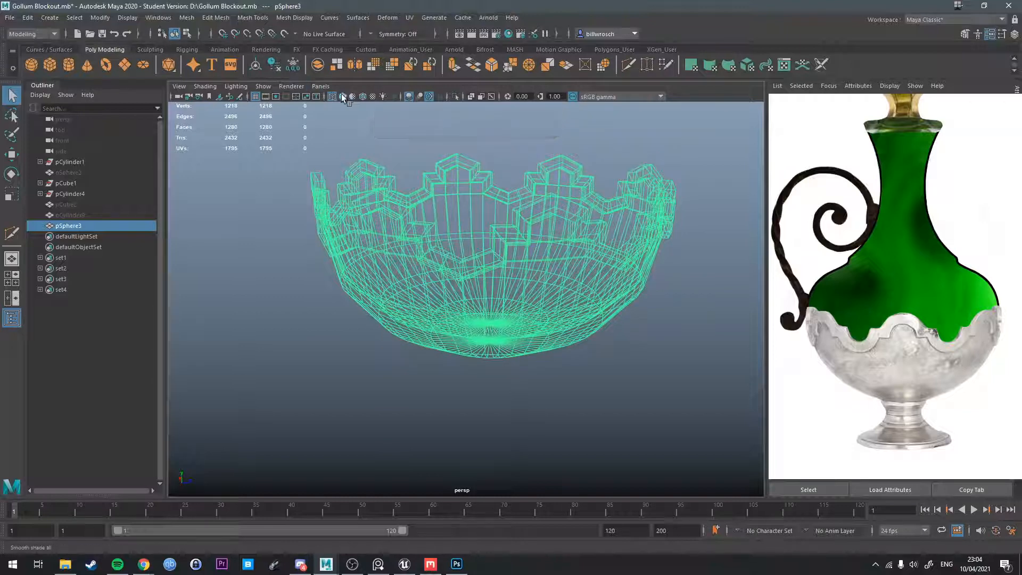
key("5")
key("3")
left_click(599, 434)
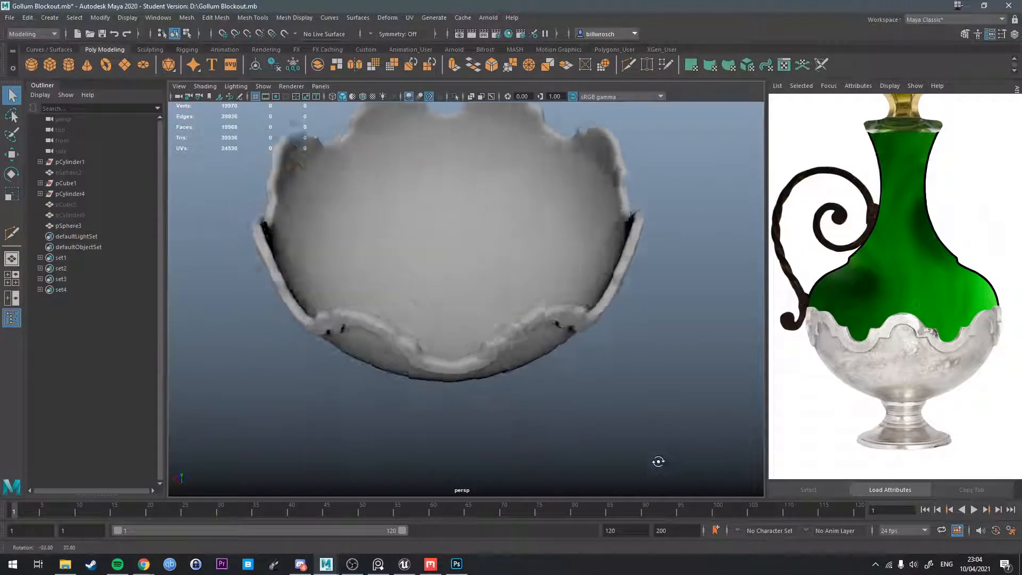
left_click(497, 279)
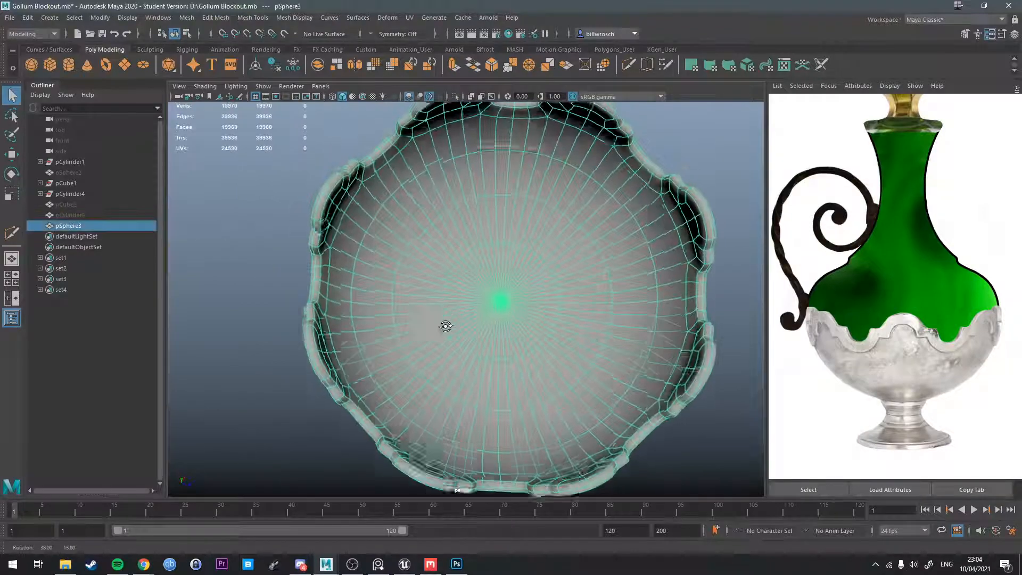